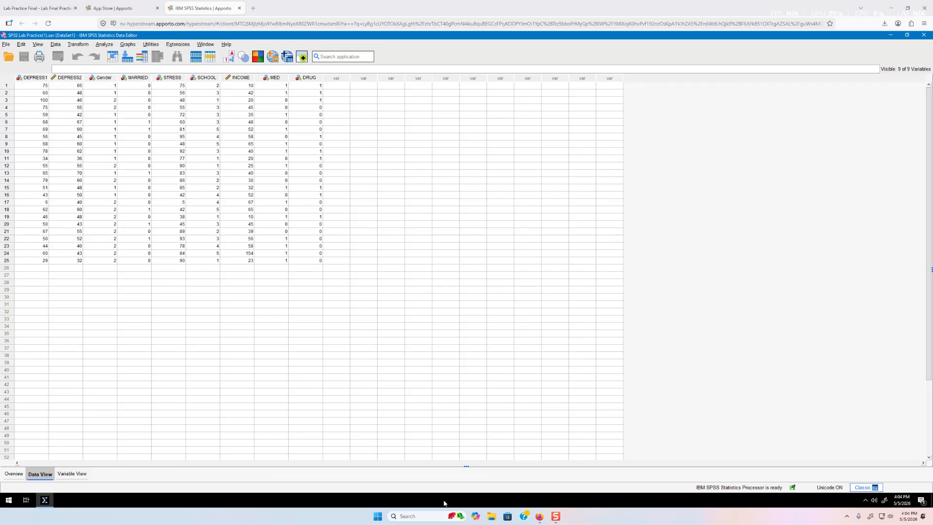
Launch Microsoft Word from Start and create a blank document for the answers
{"action": "left_click", "coordinate": [377, 516]}
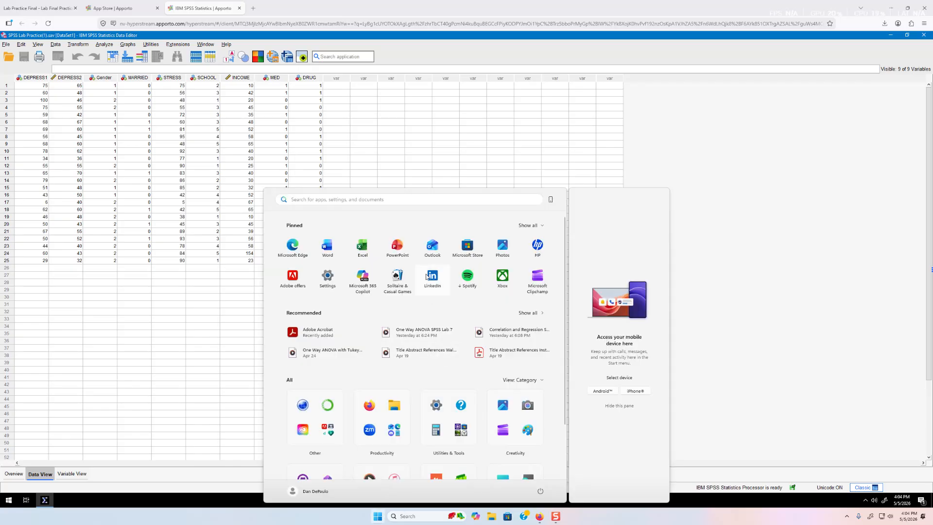
{"action": "left_click", "coordinate": [328, 246]}
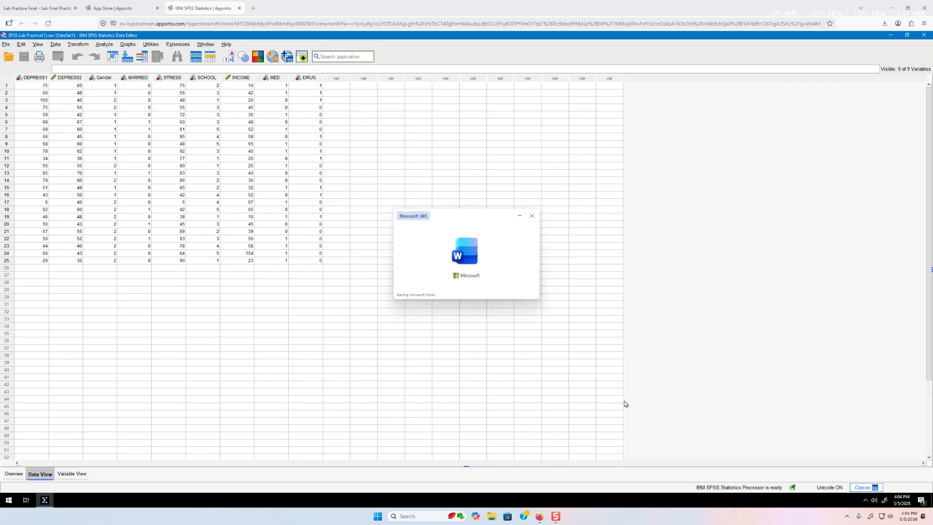
{"action": "left_click", "coordinate": [461, 189]}
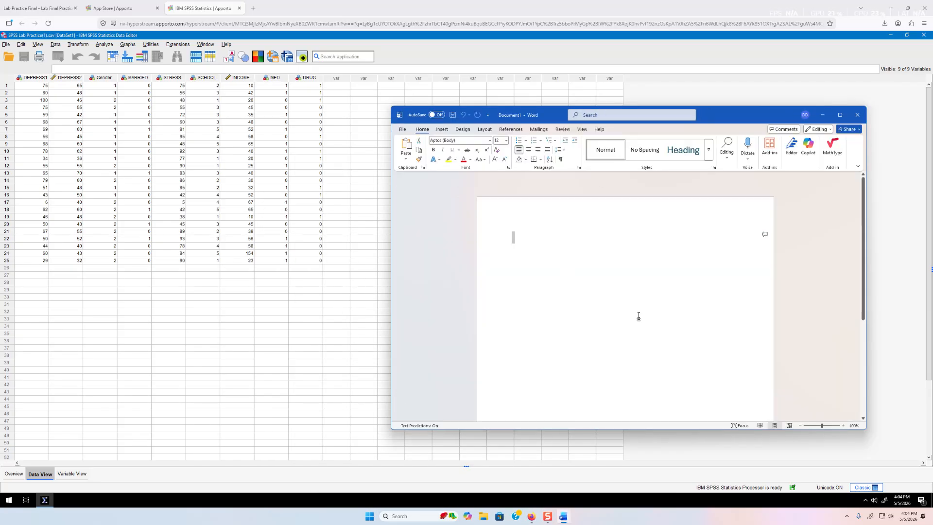
Go back to the SPSS data editor, then bring up the Lab Practice Final PDF
{"action": "left_click", "coordinate": [305, 348]}
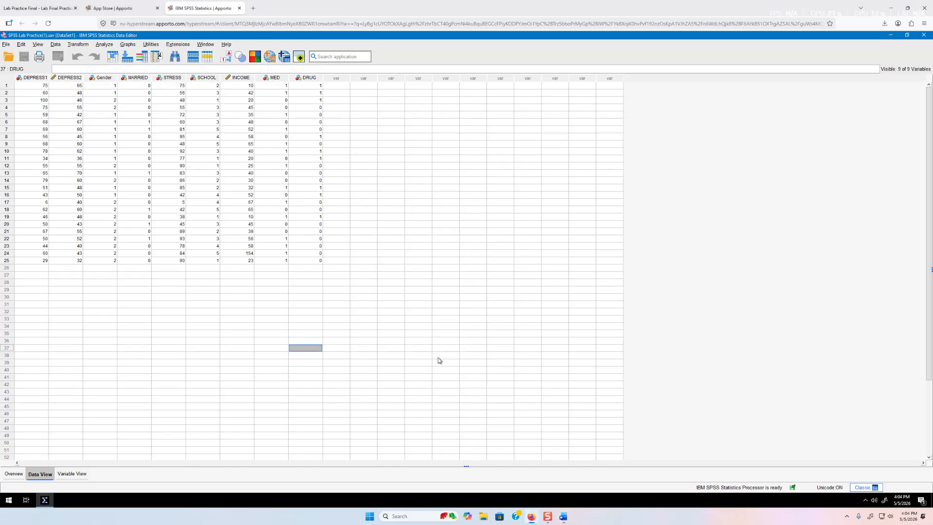
{"action": "left_click", "coordinate": [424, 305]}
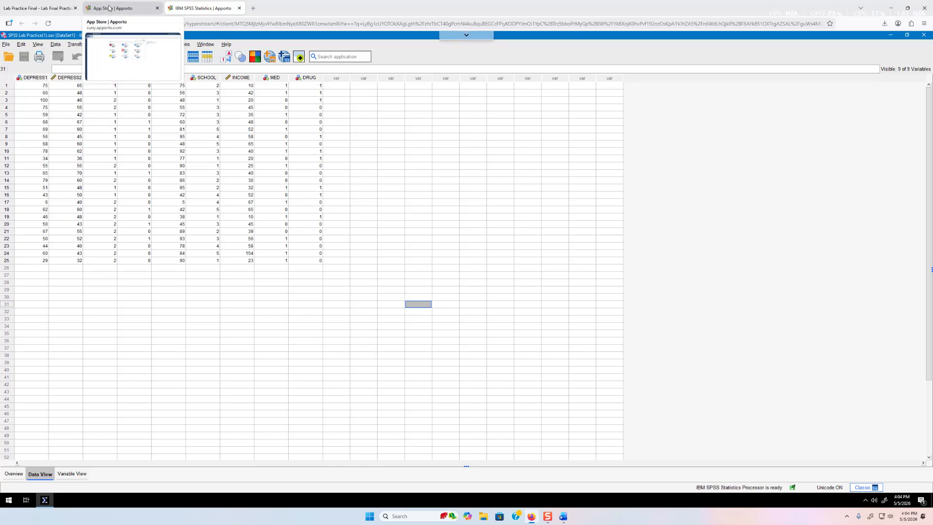
{"action": "left_click", "coordinate": [62, 6]}
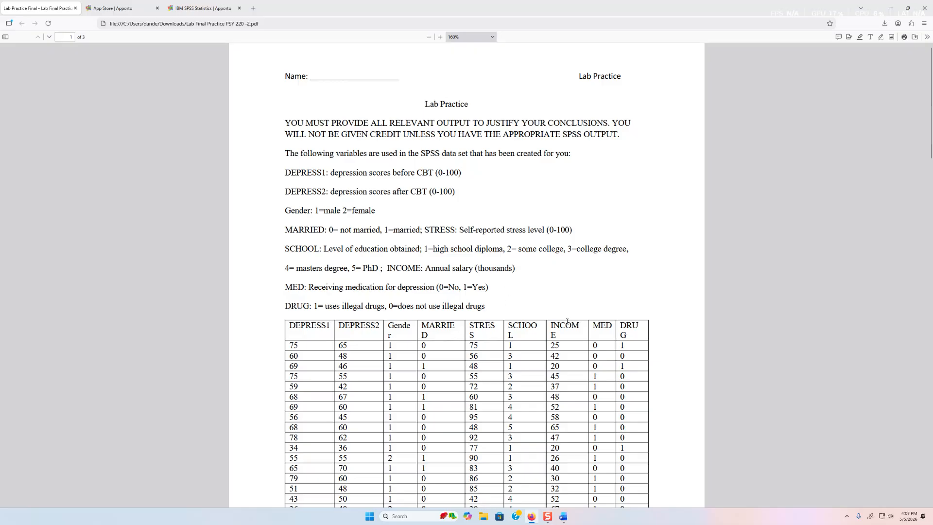
Scroll the PDF through the 25-case data table to the page-2 questions, then return to SPSS
{"action": "scroll", "coordinate": [932, 167], "scroll_direction": "down", "scroll_amount": 3}
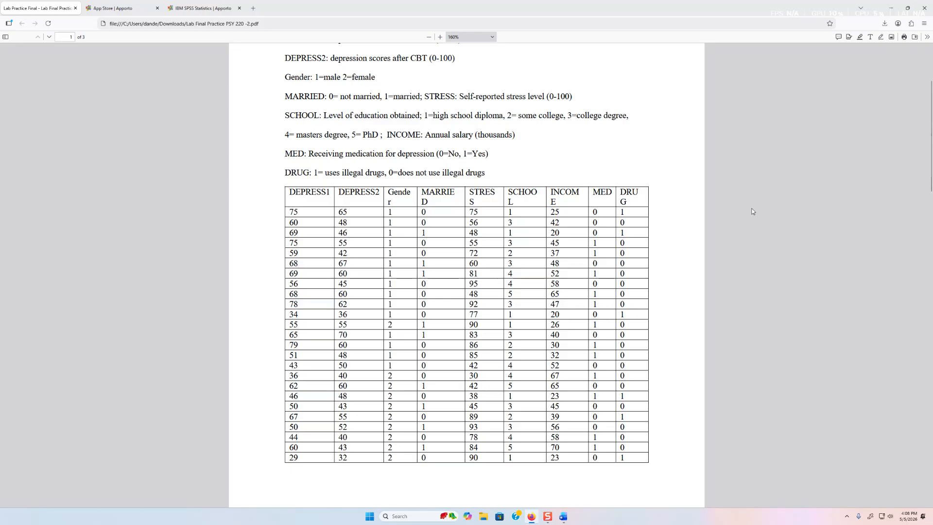
{"action": "left_click_drag", "start_coordinate": [931, 168], "coordinate": [932, 177]}
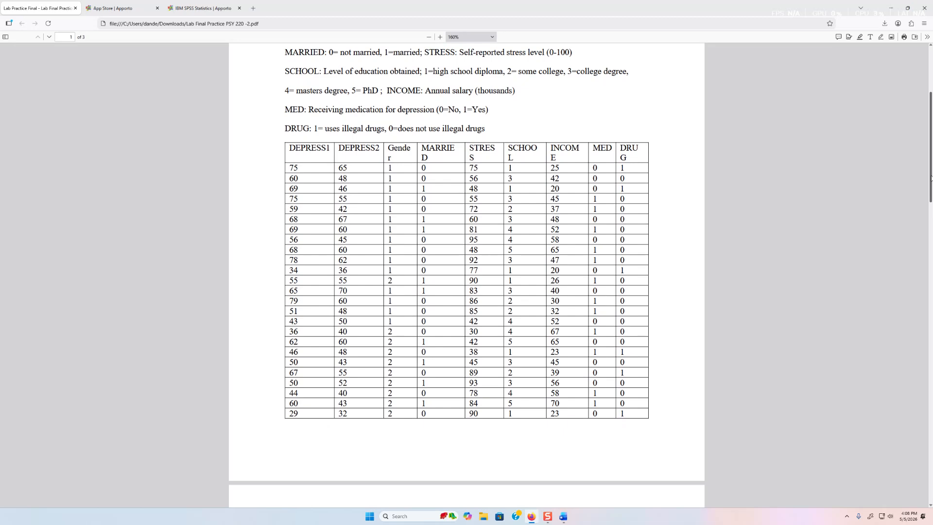
{"action": "left_click_drag", "start_coordinate": [931, 177], "coordinate": [910, 286]}
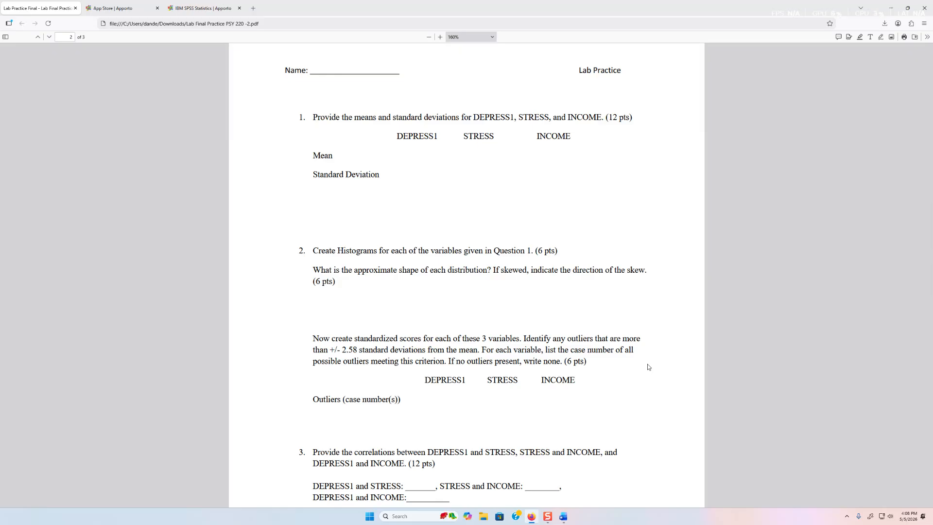
{"action": "left_click", "coordinate": [183, 8]}
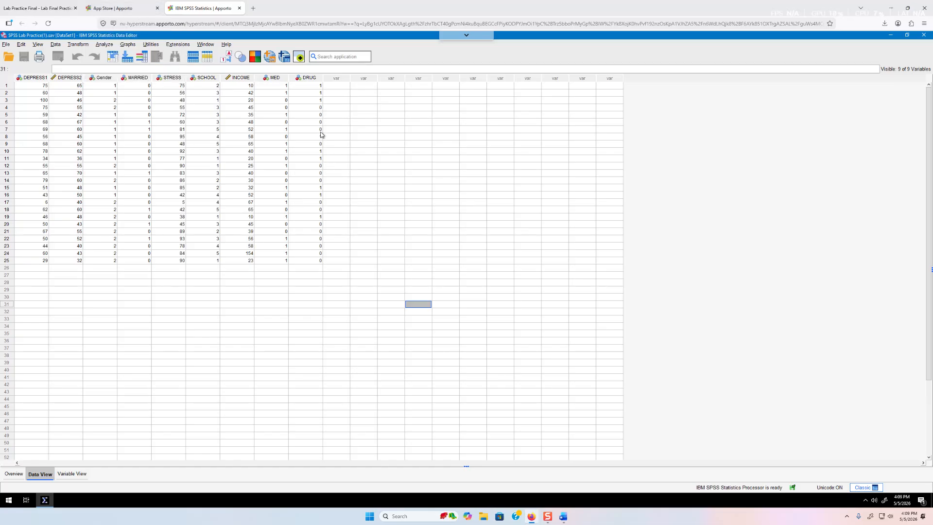
From the SPSS data editor, choose Analyze > Descriptive Statistics > Descriptives
{"action": "left_click", "coordinate": [123, 9]}
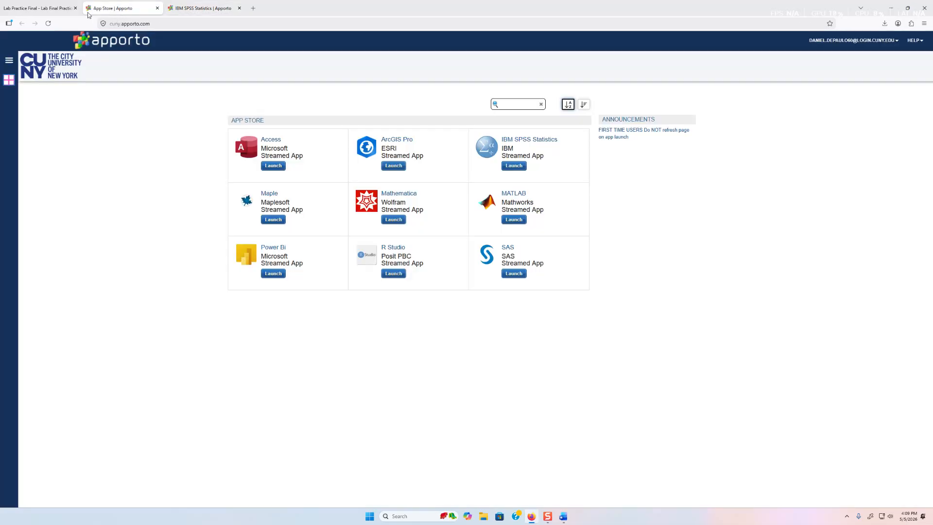
{"action": "left_click", "coordinate": [63, 9]}
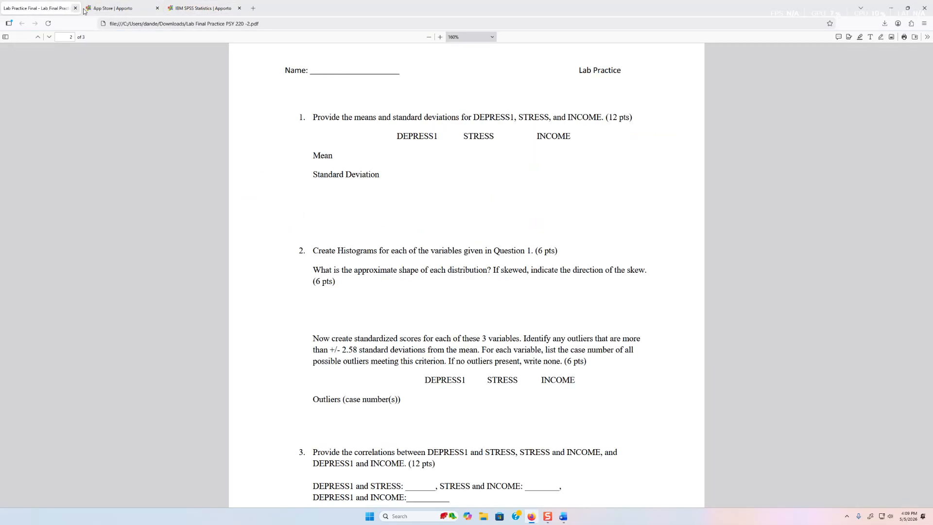
{"action": "left_click", "coordinate": [196, 9]}
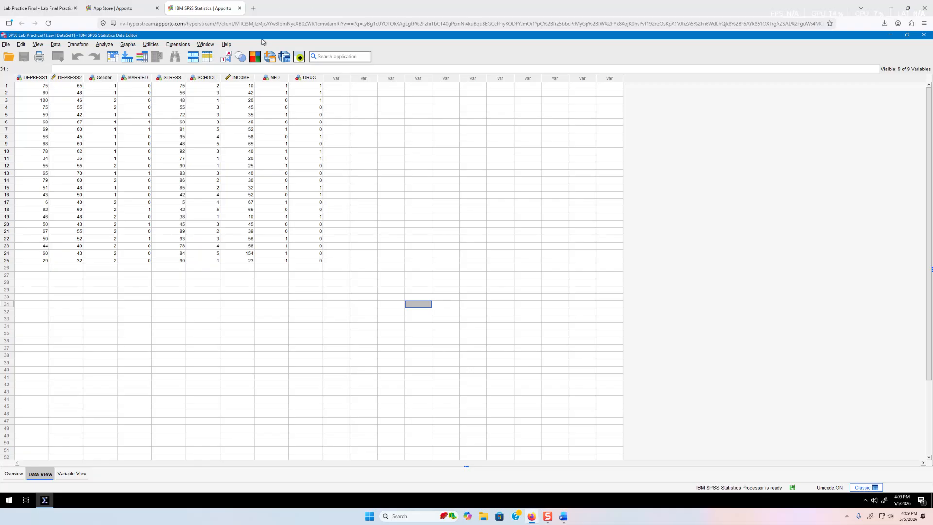
{"action": "left_click", "coordinate": [104, 45]}
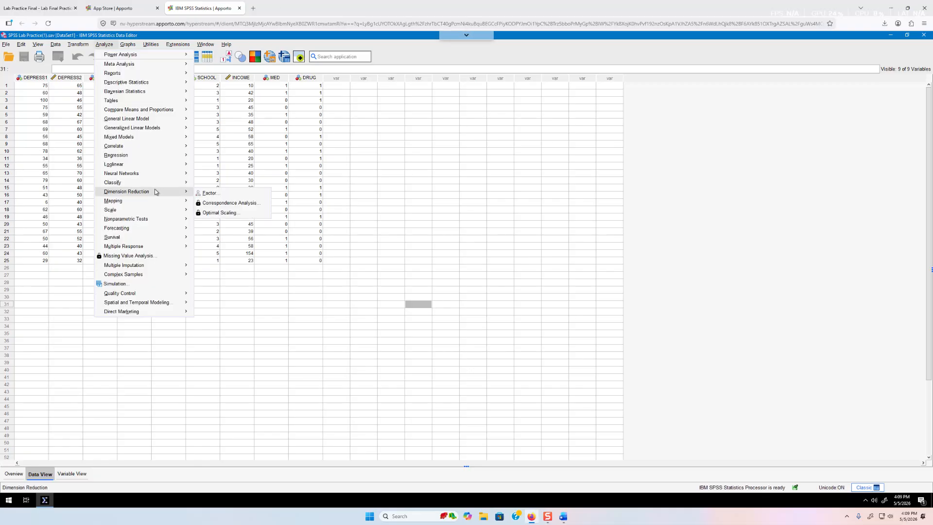
{"action": "mouse_move", "coordinate": [147, 82]}
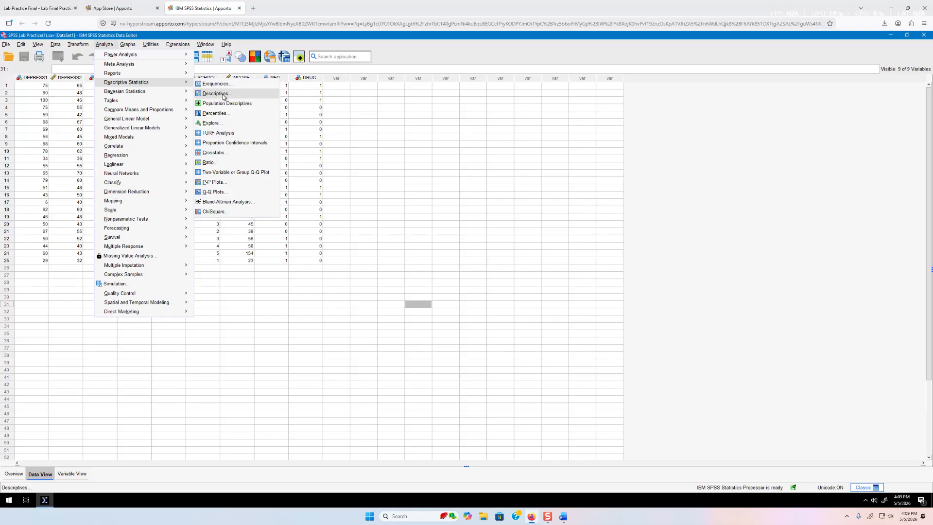
{"action": "left_click", "coordinate": [216, 94]}
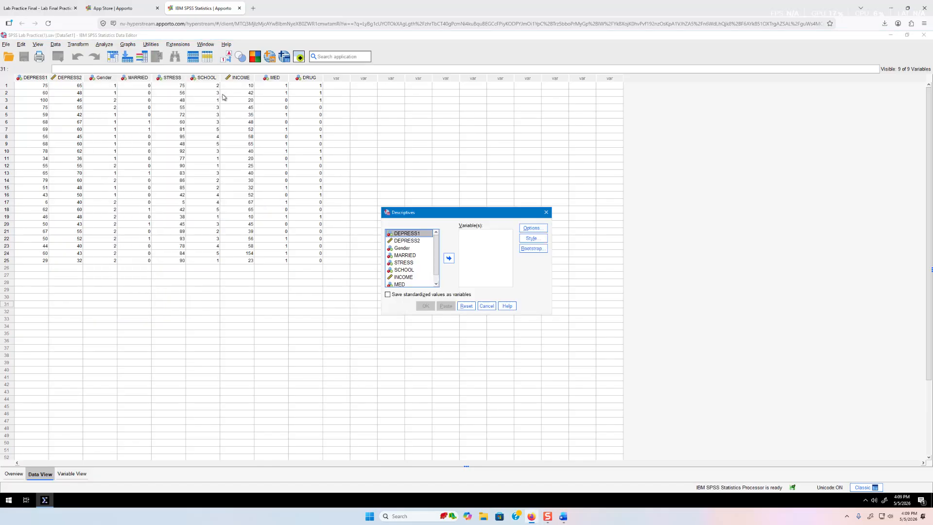
Add DEPRESS1, STRESS and INCOME to the Descriptives variable list
{"action": "left_click", "coordinate": [447, 259]}
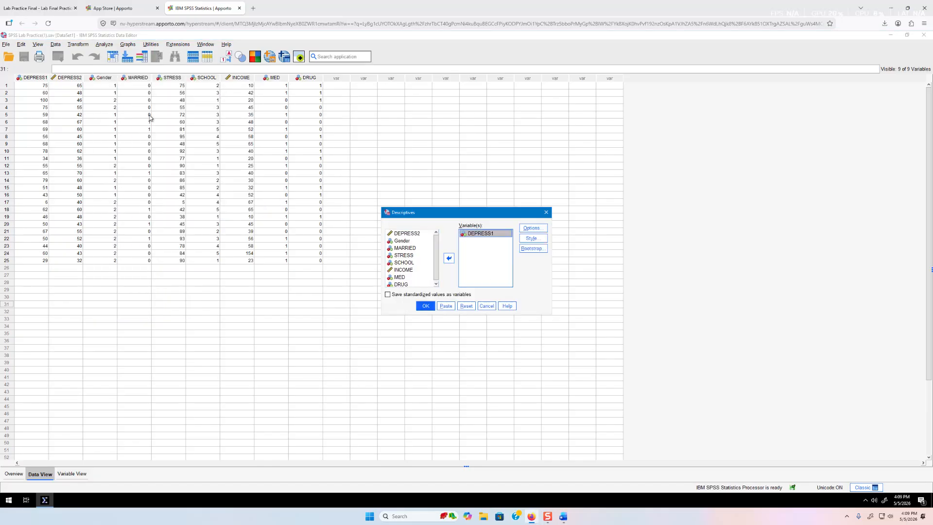
{"action": "left_click", "coordinate": [39, 8]}
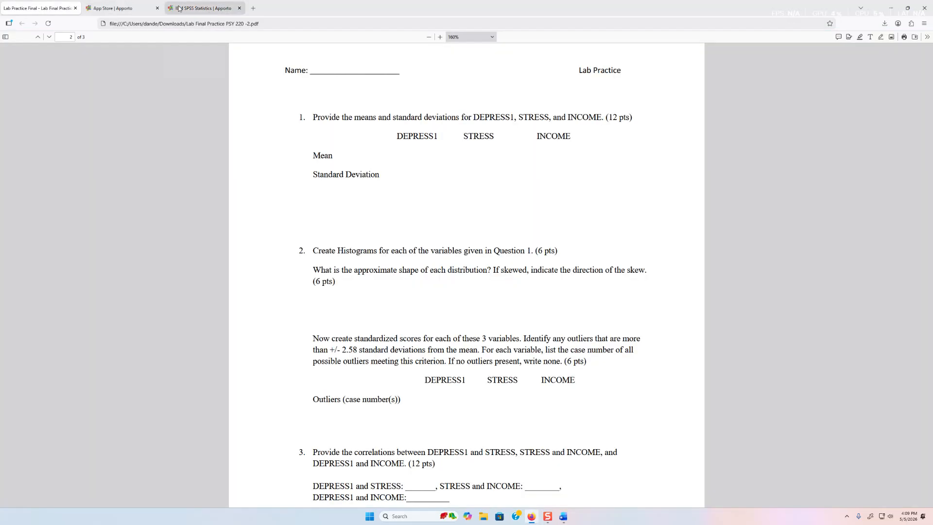
{"action": "left_click", "coordinate": [181, 8]}
{"action": "left_click", "coordinate": [409, 256]}
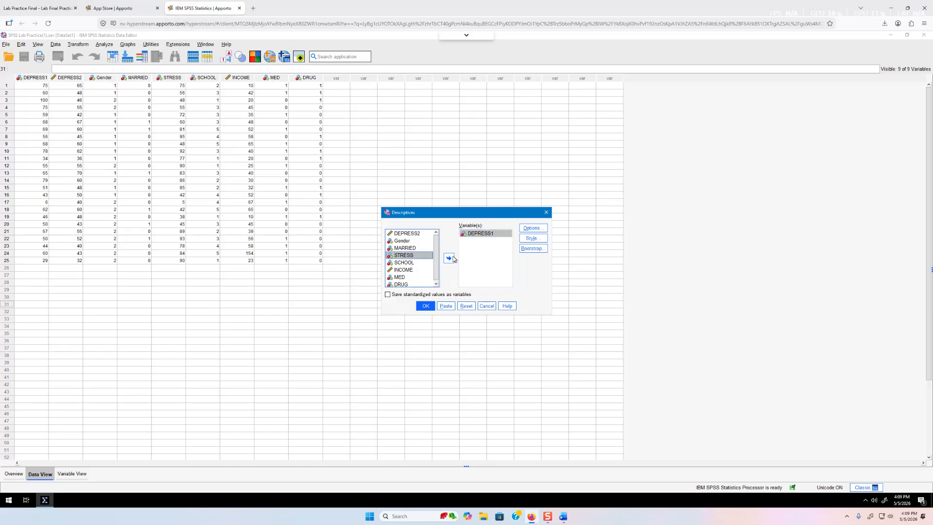
{"action": "left_click", "coordinate": [448, 258]}
{"action": "left_click", "coordinate": [412, 263]}
{"action": "left_click", "coordinate": [448, 258]}
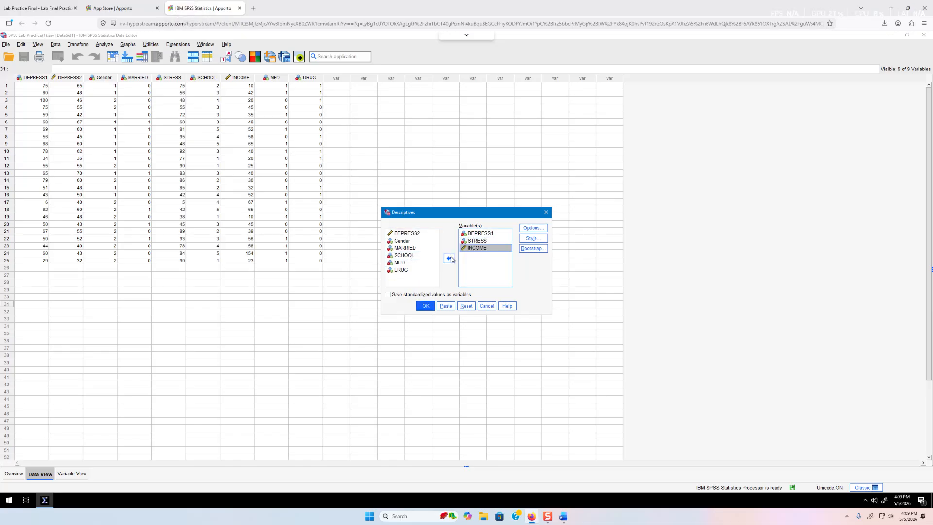
Report only mean and standard deviation, dropping min and max, and save standardized values
{"action": "left_click", "coordinate": [539, 231]}
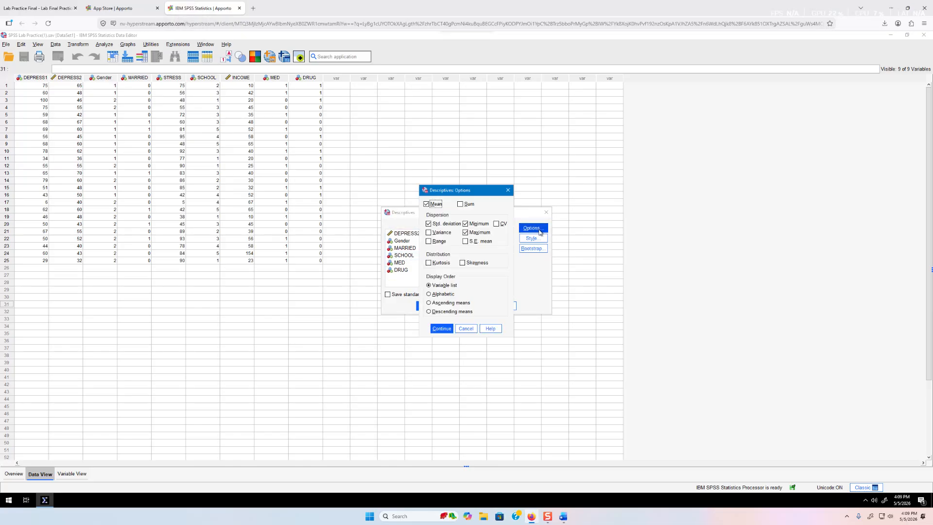
{"action": "left_click", "coordinate": [428, 224]}
{"action": "left_click", "coordinate": [465, 224]}
{"action": "left_click", "coordinate": [465, 232]}
{"action": "left_click", "coordinate": [442, 329]}
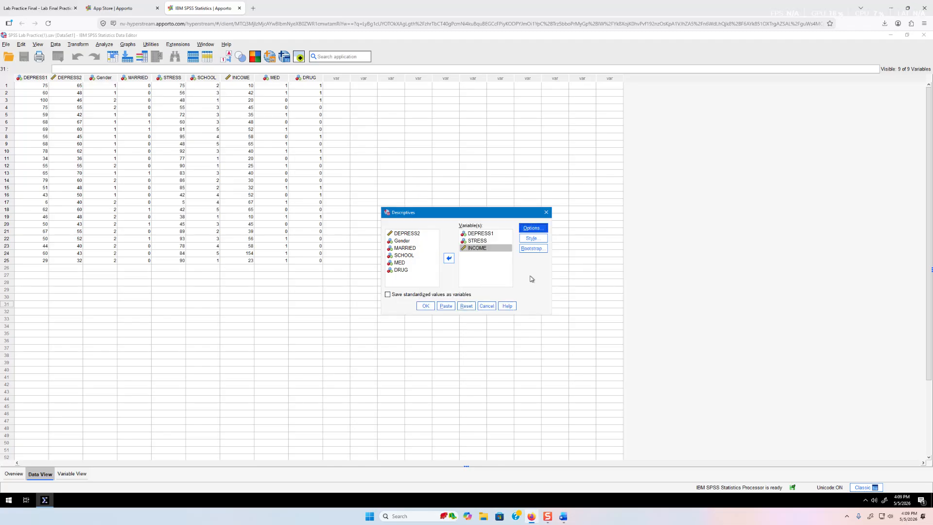
{"action": "left_click", "coordinate": [391, 297]}
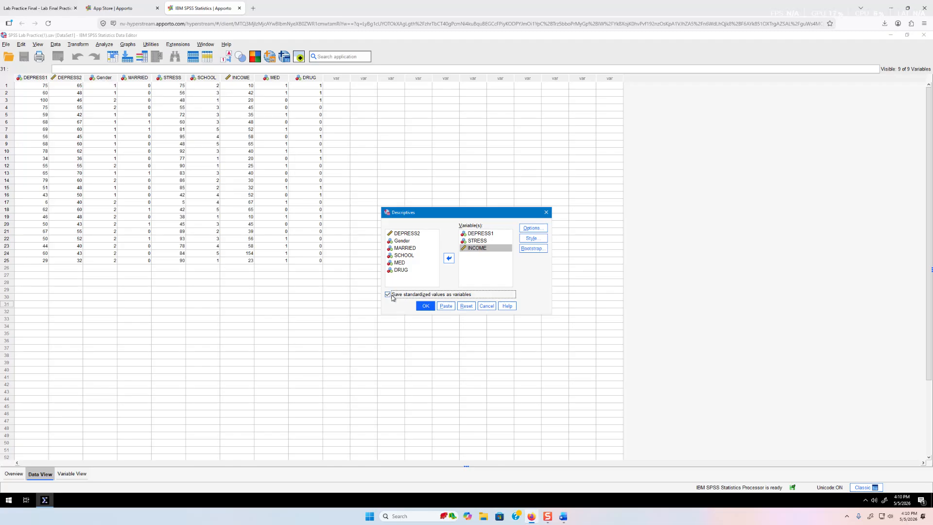
Run the descriptives: means 57.96, 69.36, 45.24; SDs 18.858, 23.069, 28.084
{"action": "left_click", "coordinate": [426, 306]}
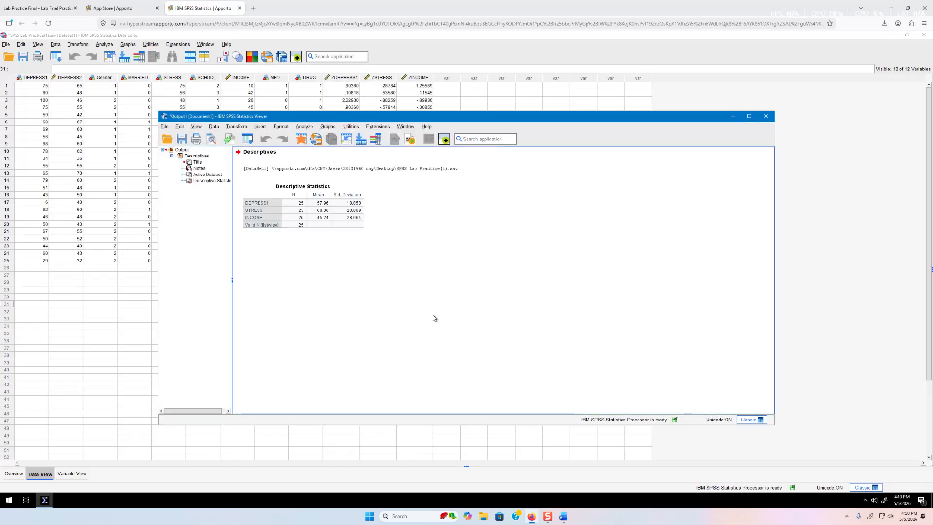
{"action": "left_click", "coordinate": [326, 204]}
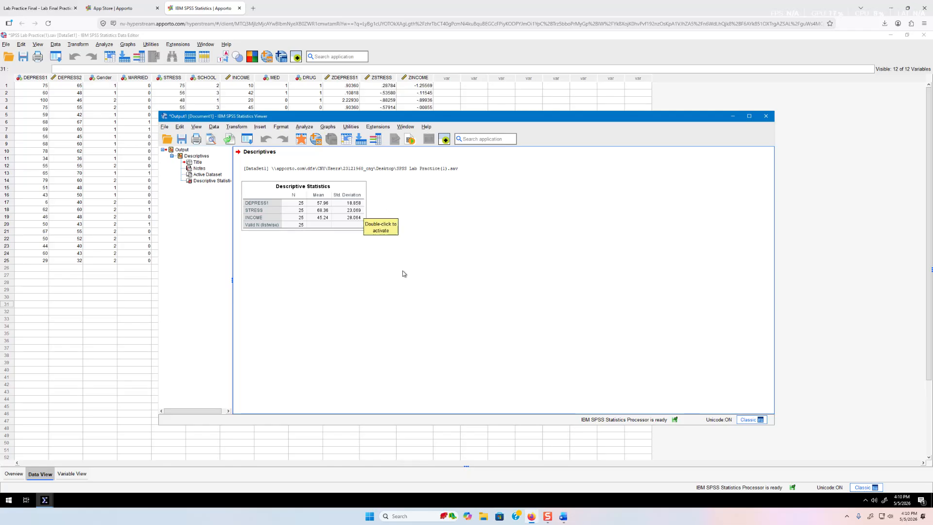
{"action": "left_click", "coordinate": [29, 7]}
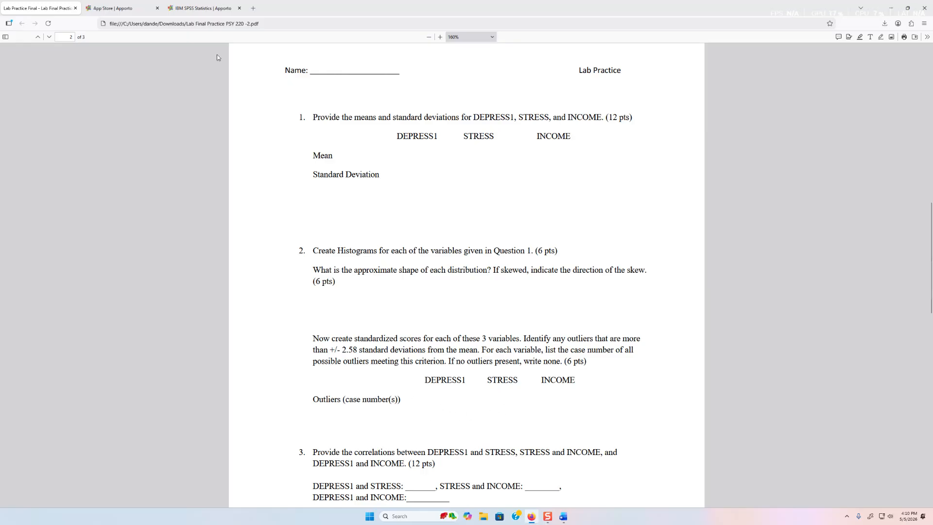
Close the output viewer without saving its contents
{"action": "left_click", "coordinate": [202, 7]}
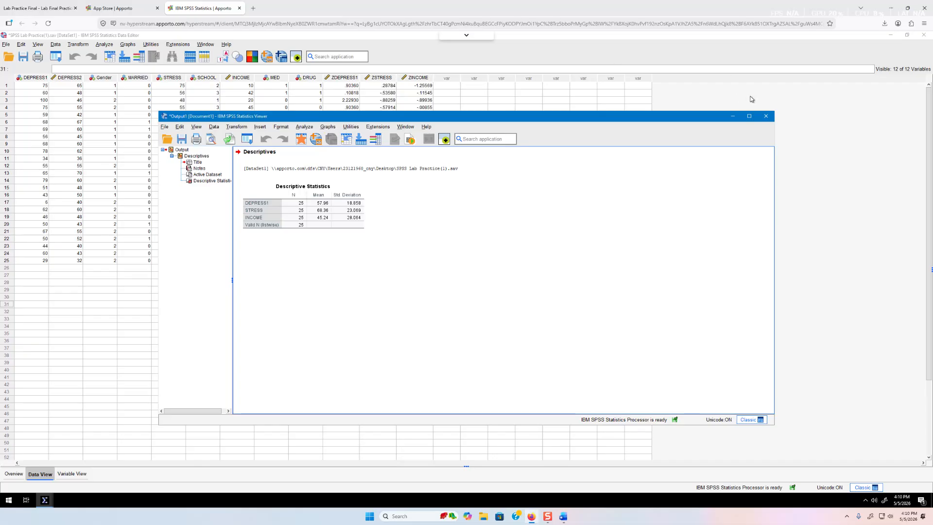
{"action": "left_click", "coordinate": [766, 116]}
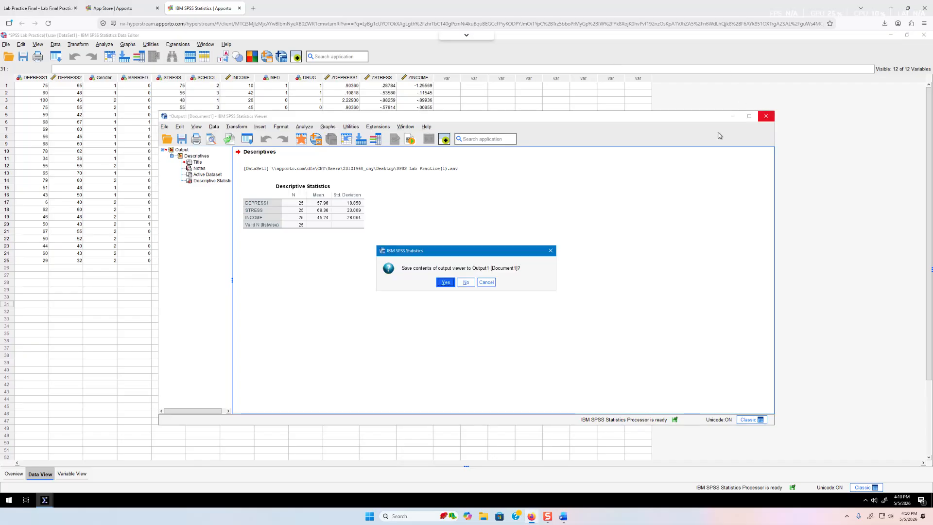
{"action": "left_click", "coordinate": [465, 282]}
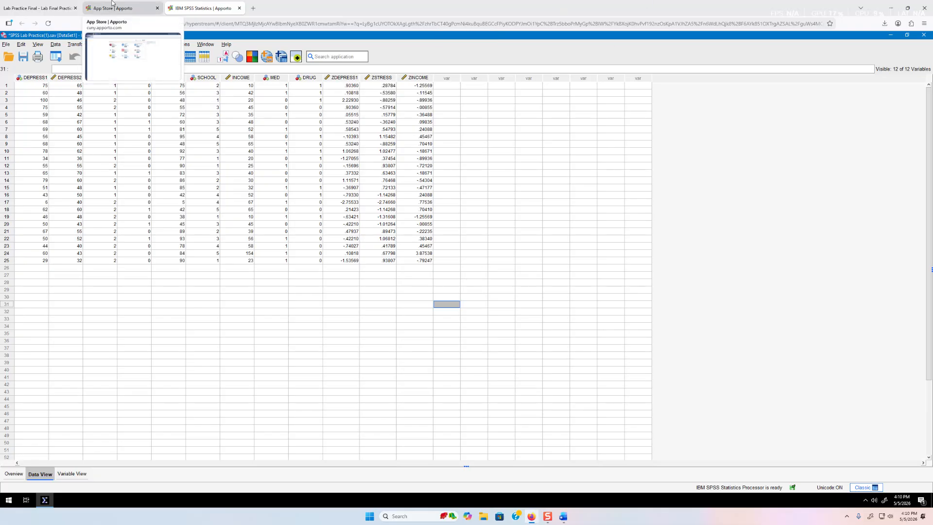
{"action": "left_click", "coordinate": [34, 6]}
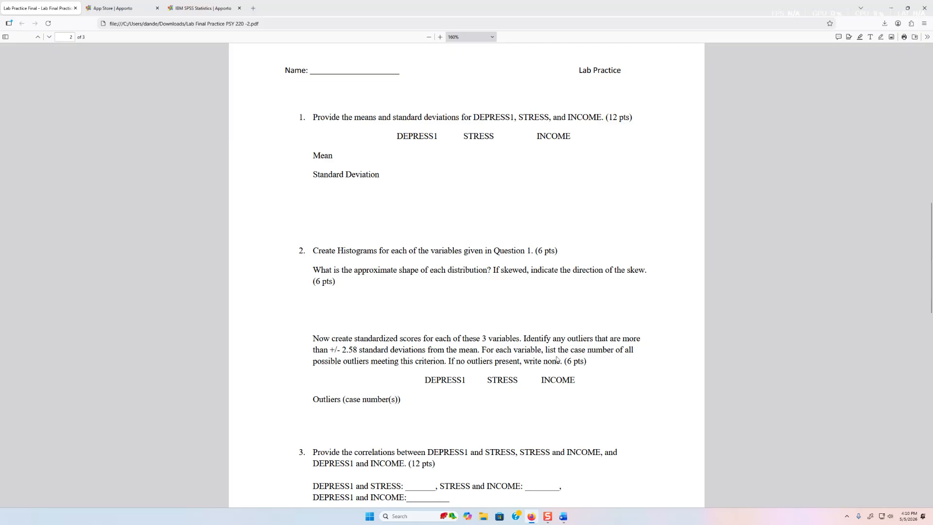
{"action": "left_click", "coordinate": [200, 8]}
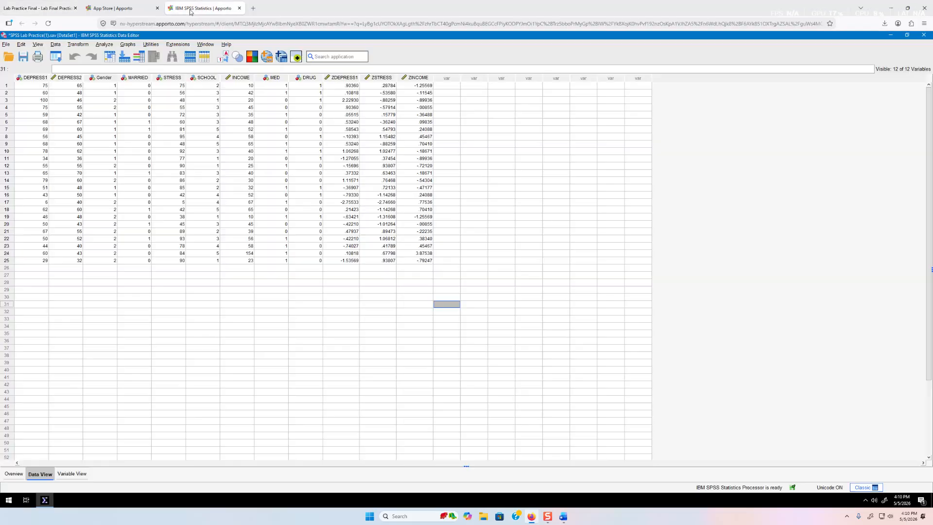
Open Explore and put DEPRESS1, STRESS and INCOME in the Dependent List
{"action": "left_click", "coordinate": [108, 46]}
{"action": "mouse_move", "coordinate": [160, 82]}
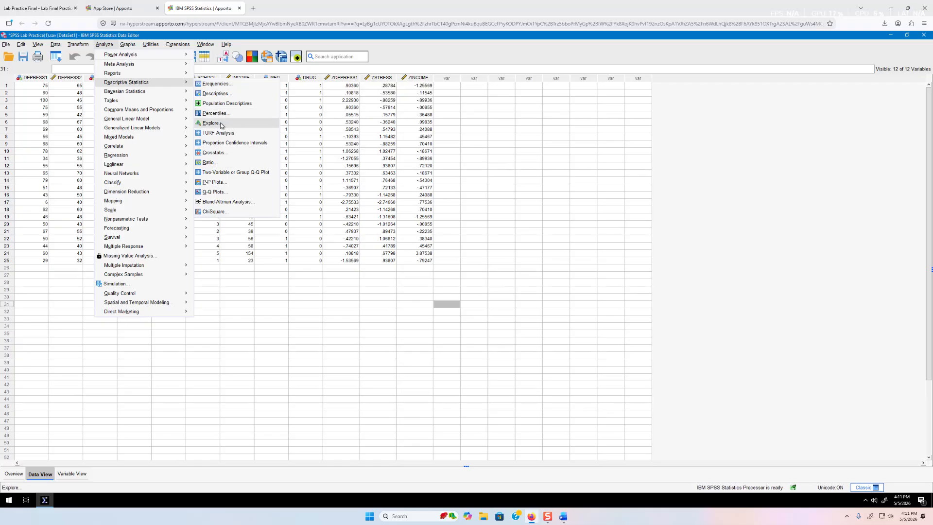
{"action": "left_click", "coordinate": [211, 123]}
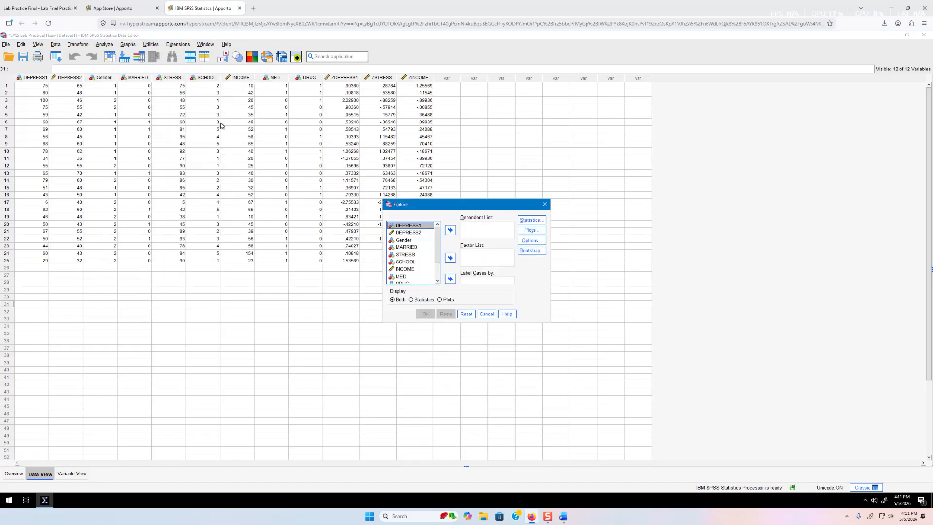
{"action": "left_click", "coordinate": [450, 231]}
{"action": "left_click", "coordinate": [406, 254]}
{"action": "left_click", "coordinate": [411, 261]}
{"action": "left_click", "coordinate": [414, 246]}
{"action": "left_click", "coordinate": [450, 231]}
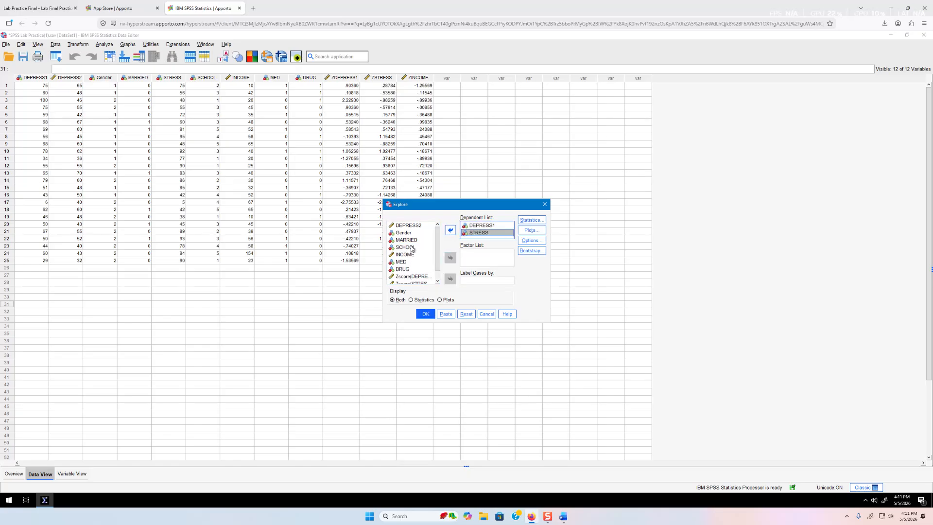
{"action": "left_click", "coordinate": [405, 254]}
{"action": "left_click", "coordinate": [450, 230]}
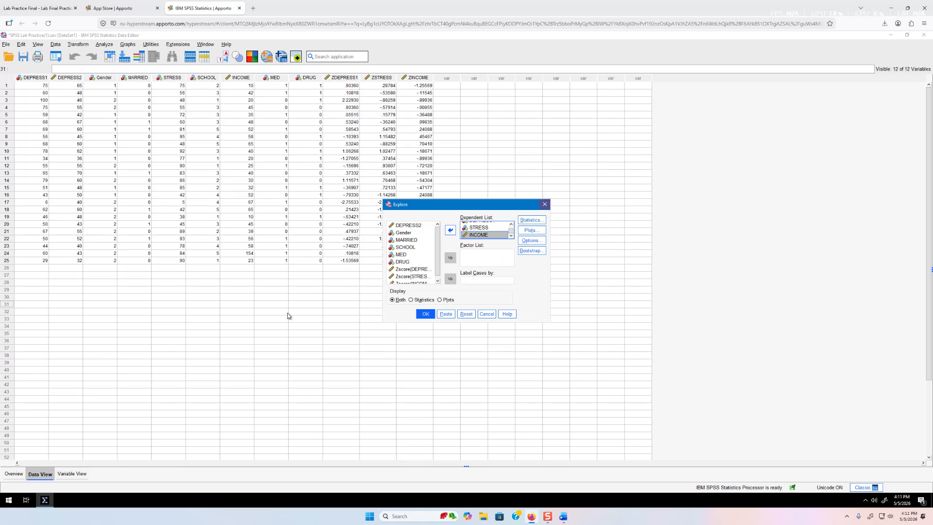
Display plots only, with histograms on and no boxplots or stem-and-leaf, and run Explore
{"action": "left_click", "coordinate": [447, 301]}
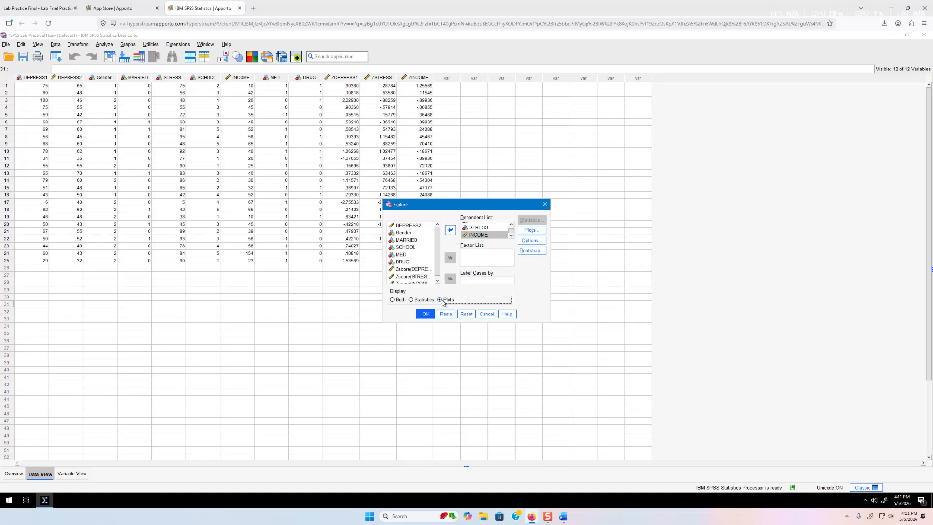
{"action": "left_click", "coordinate": [530, 232]}
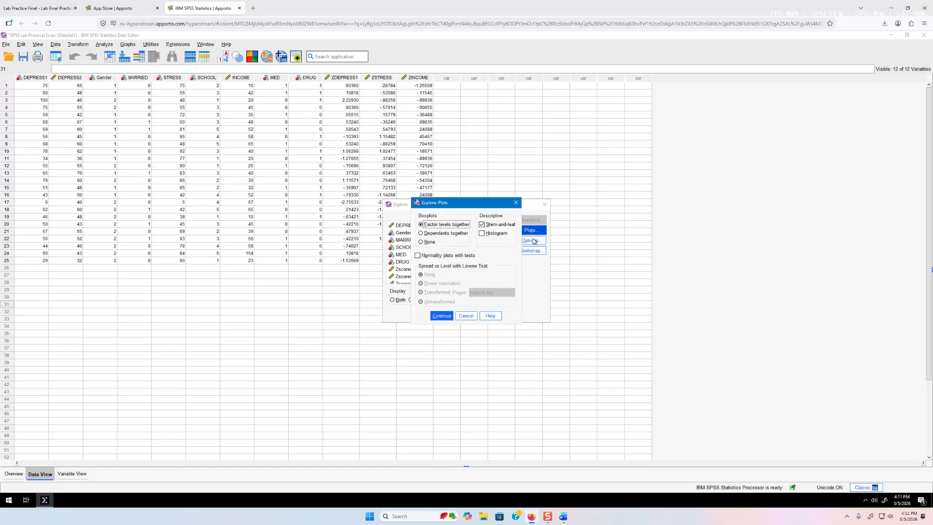
{"action": "left_click", "coordinate": [421, 242]}
{"action": "left_click", "coordinate": [482, 225]}
{"action": "left_click", "coordinate": [481, 233]}
{"action": "left_click", "coordinate": [448, 317]}
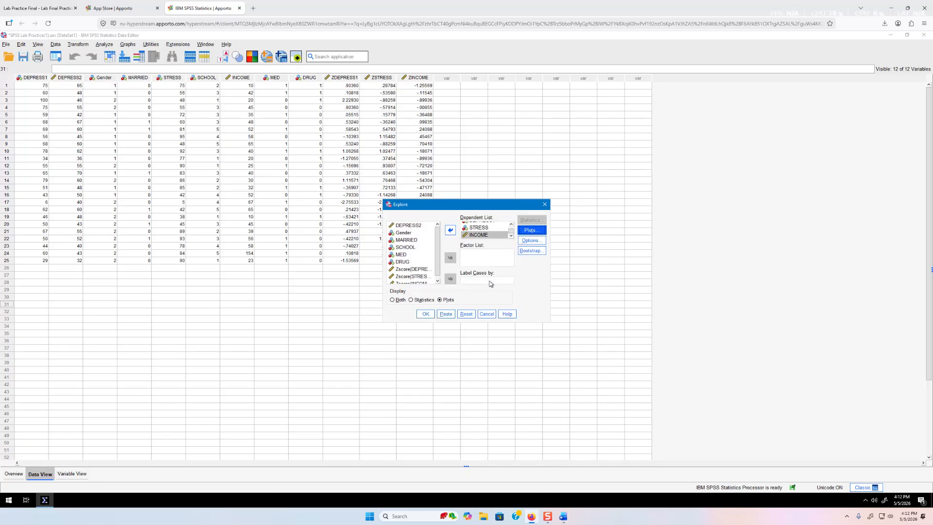
{"action": "left_click", "coordinate": [426, 314]}
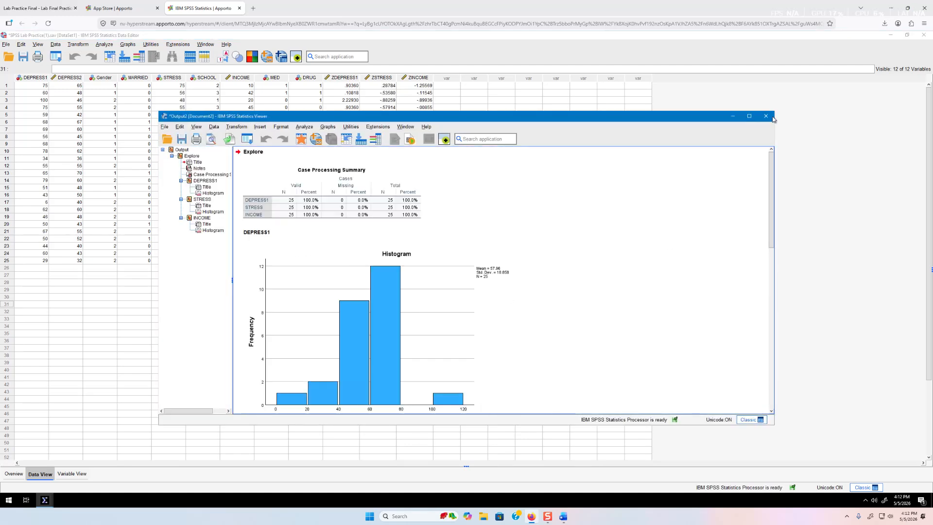
{"action": "left_click", "coordinate": [749, 116]}
Review the DEPRESS1, STRESS and INCOME histograms; INCOME clusters below 75 with one case near 150
{"action": "left_click", "coordinate": [382, 266]}
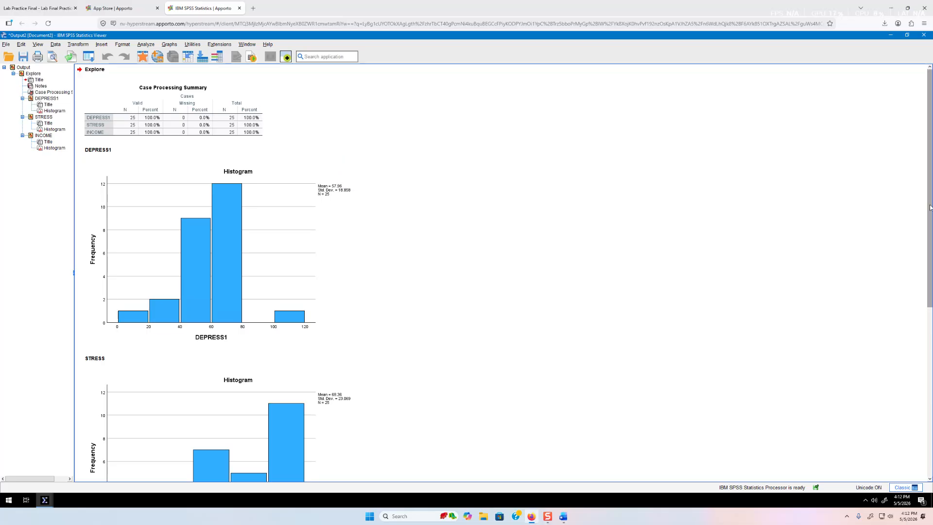
{"action": "scroll", "coordinate": [929, 204], "scroll_direction": "down", "scroll_amount": 3}
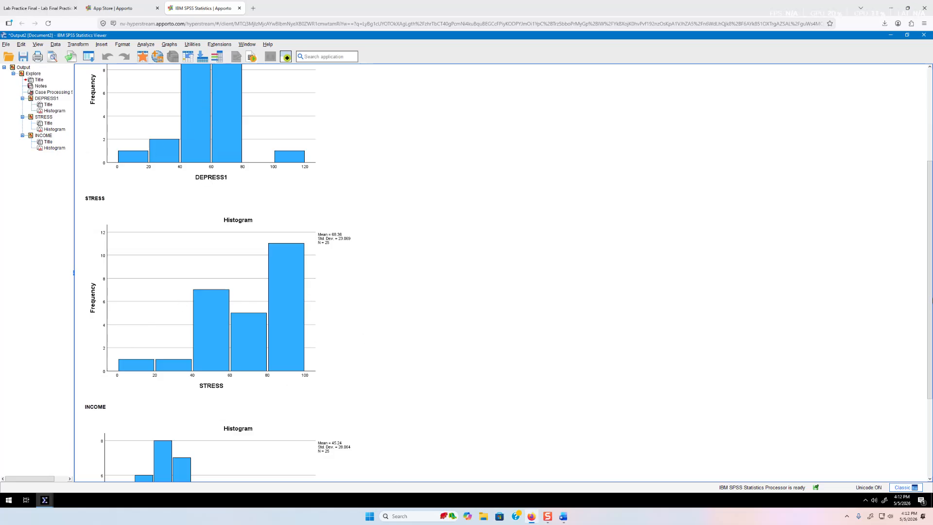
{"action": "scroll", "coordinate": [381, 328], "scroll_direction": "down", "scroll_amount": 2}
{"action": "scroll", "coordinate": [564, 403], "scroll_direction": "down", "scroll_amount": 1}
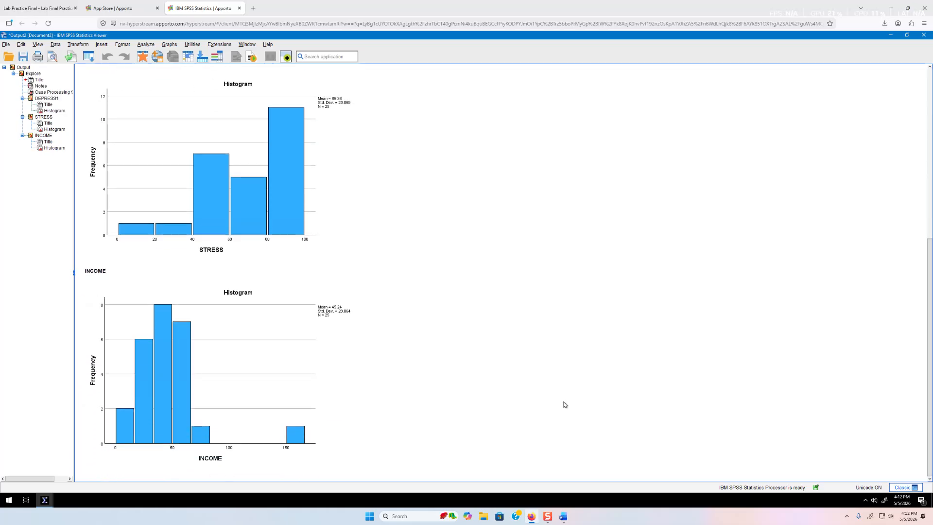
{"action": "left_click", "coordinate": [219, 436]}
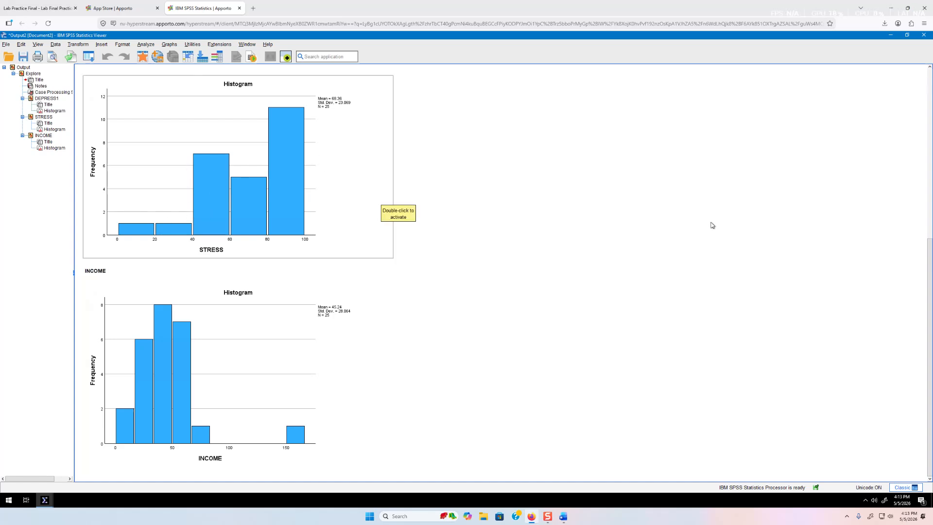
{"action": "scroll", "coordinate": [930, 251], "scroll_direction": "up", "scroll_amount": 3}
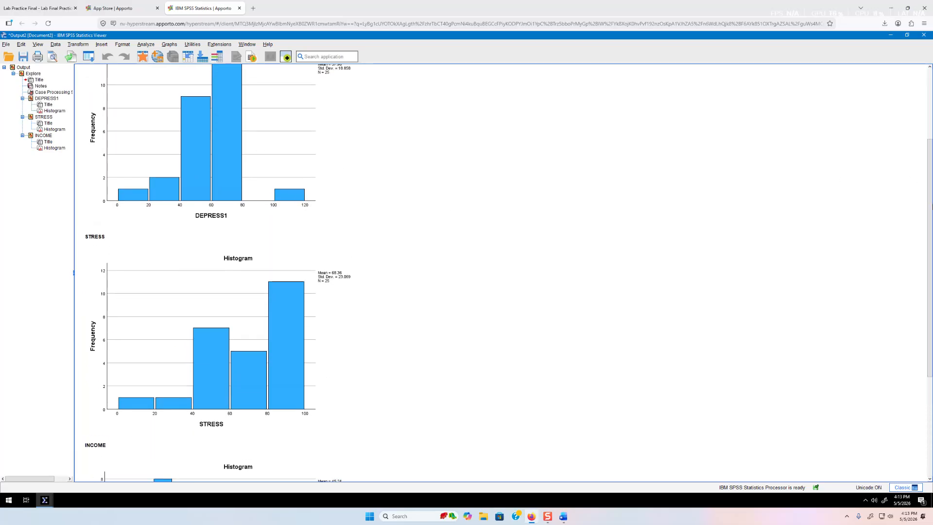
{"action": "scroll", "coordinate": [673, 209], "scroll_direction": "up", "scroll_amount": 1}
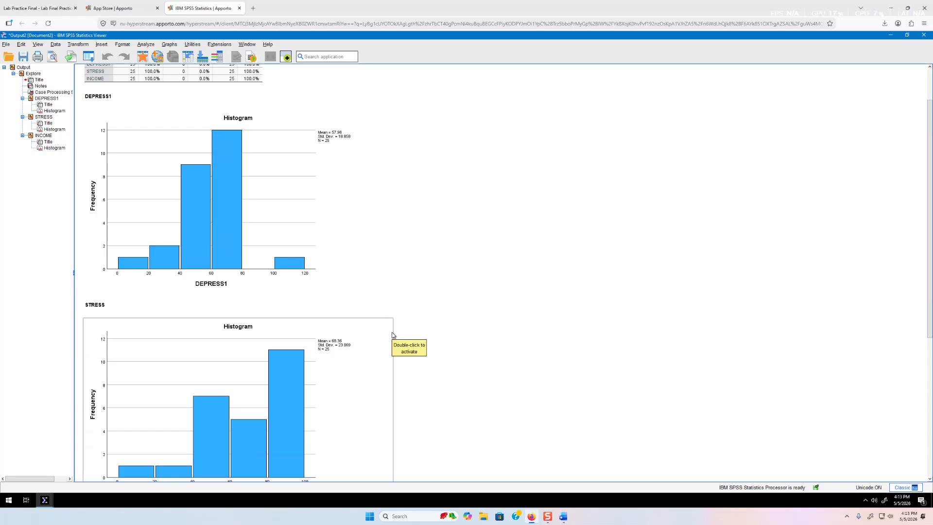
{"action": "scroll", "coordinate": [393, 335], "scroll_direction": "down", "scroll_amount": 5}
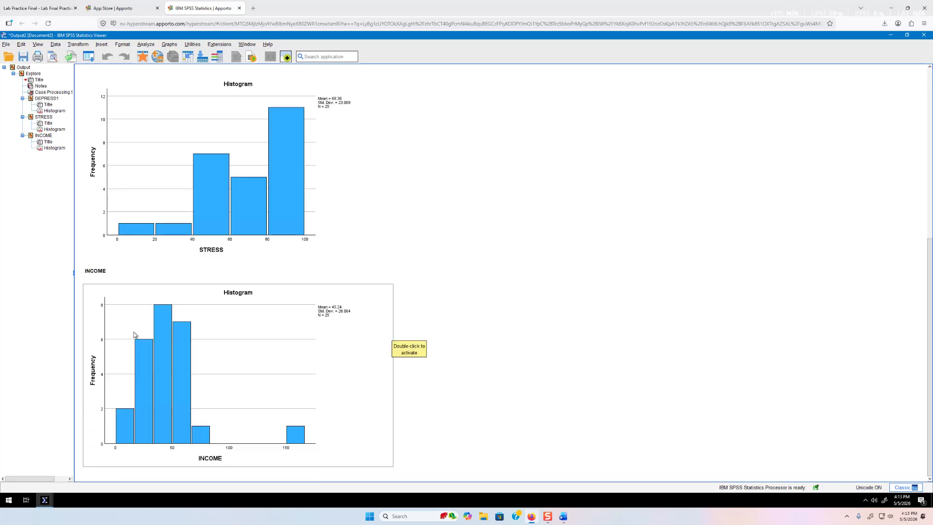
{"action": "left_click", "coordinate": [147, 45]}
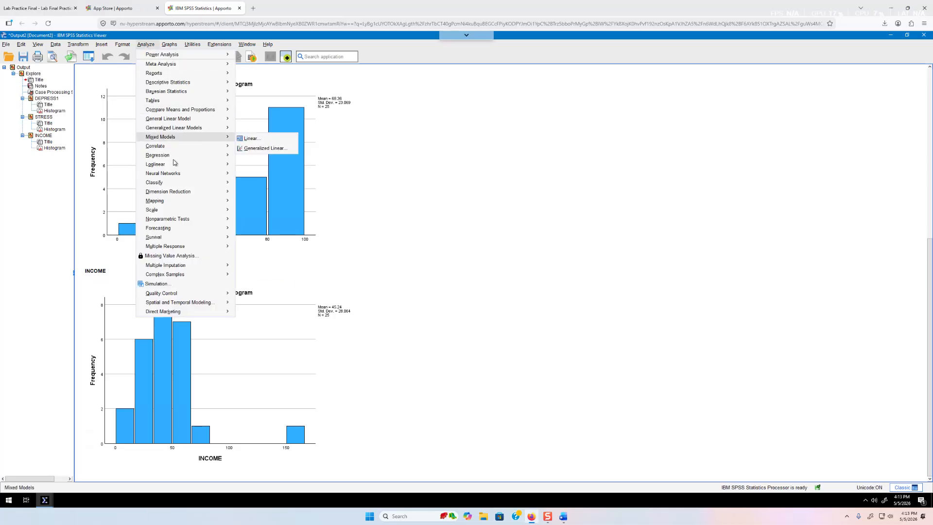
Rerun Explore showing Descriptives statistics only, giving INCOME skewness 2.401 and kurtosis 9.090
{"action": "mouse_move", "coordinate": [177, 82]}
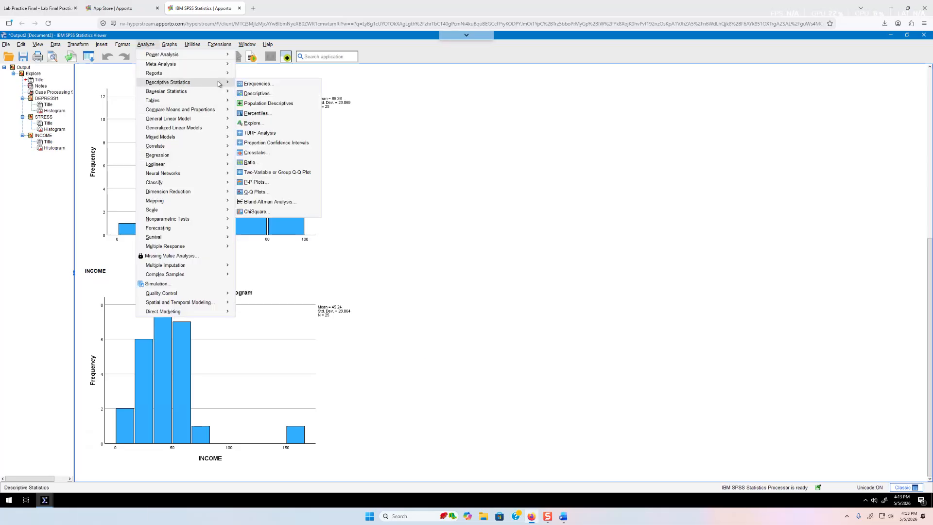
{"action": "left_click", "coordinate": [253, 123]}
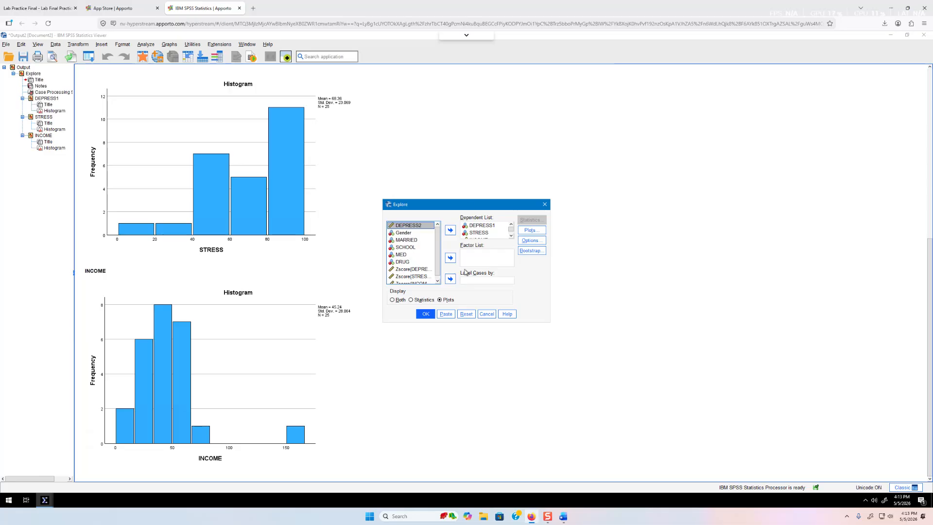
{"action": "left_click", "coordinate": [420, 301]}
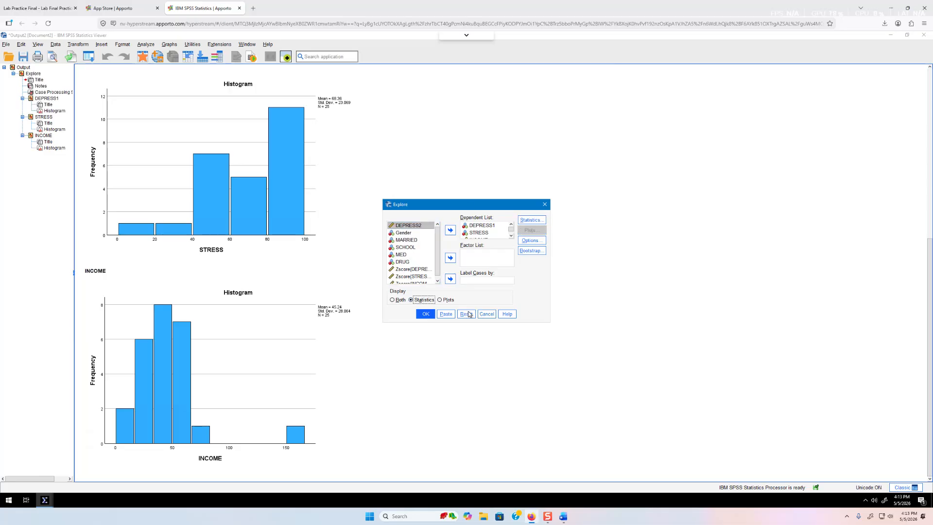
{"action": "left_click", "coordinate": [536, 220]}
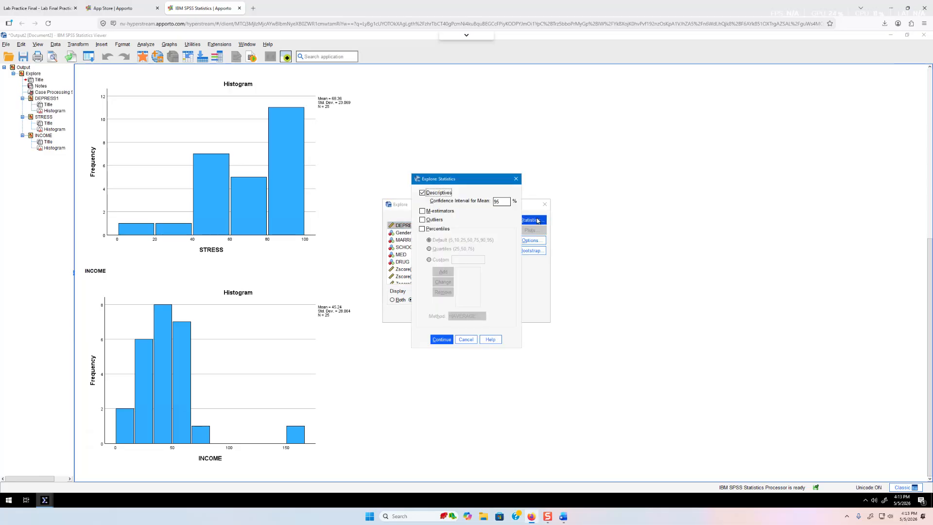
{"action": "left_click", "coordinate": [441, 340]}
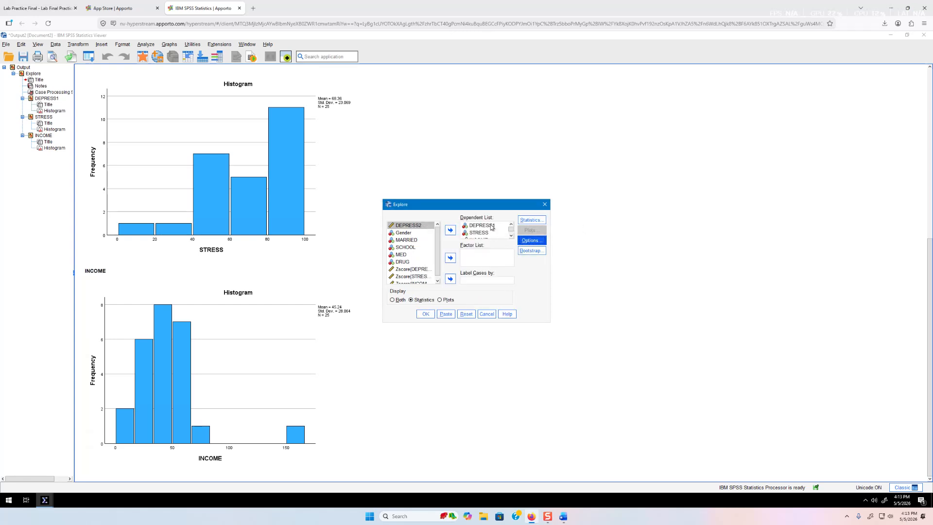
{"action": "left_click", "coordinate": [426, 314]}
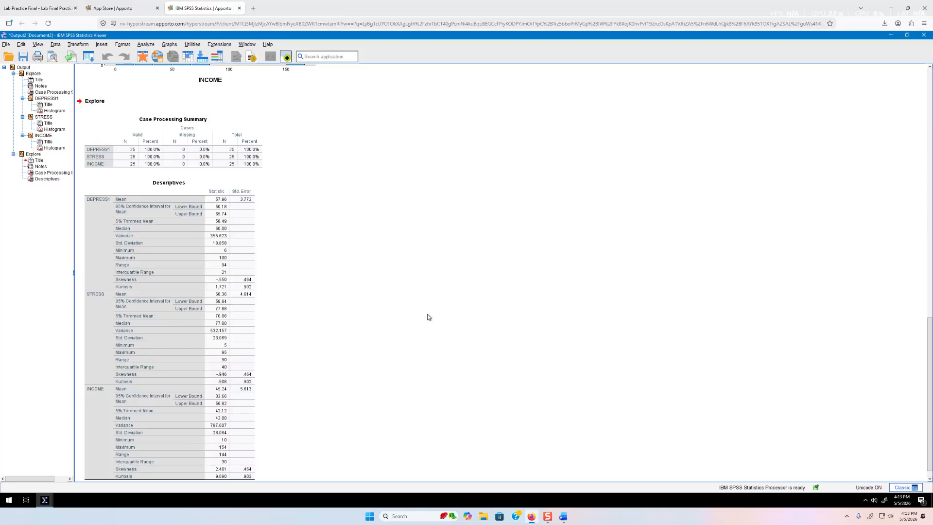
Inspect the Descriptives table, then bring up the PDF's page-2 ±2.58 SD outlier question
{"action": "left_click", "coordinate": [209, 345]}
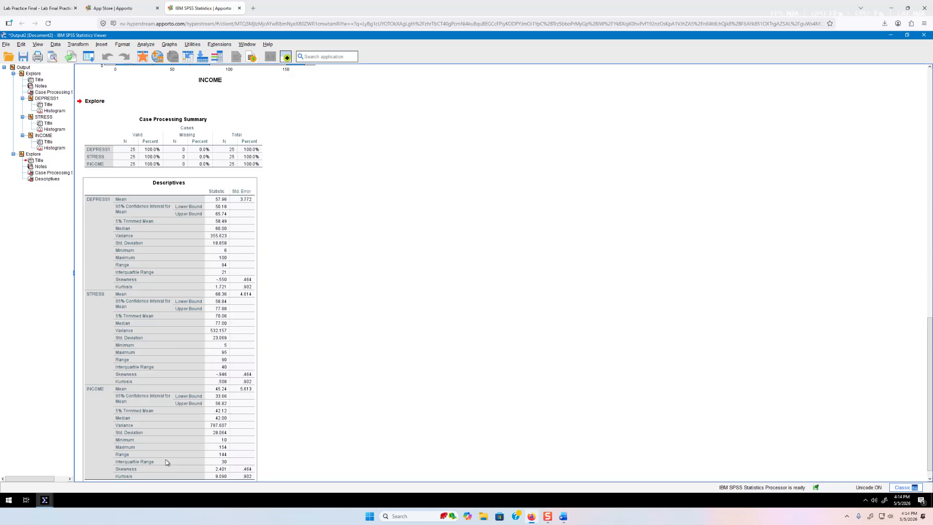
{"action": "left_click", "coordinate": [299, 321]}
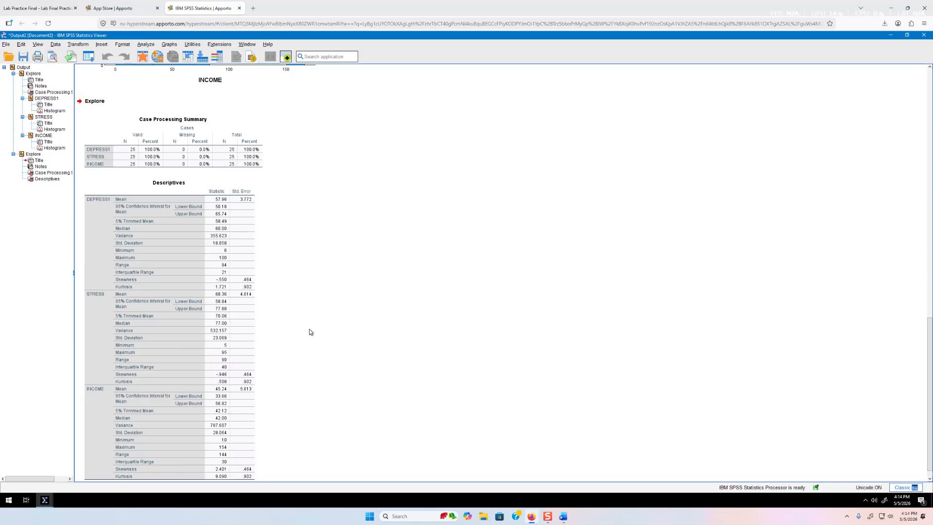
{"action": "left_click", "coordinate": [102, 7]}
{"action": "left_click", "coordinate": [55, 8]}
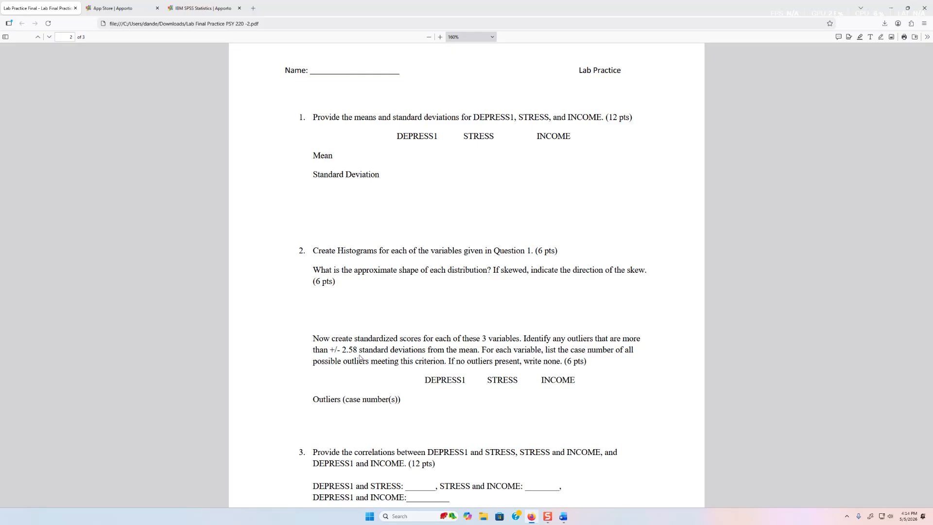
Back in SPSS, close the Output2 viewer and discard its contents
{"action": "left_click", "coordinate": [215, 5]}
{"action": "scroll", "coordinate": [270, 274], "scroll_direction": "up", "scroll_amount": 15}
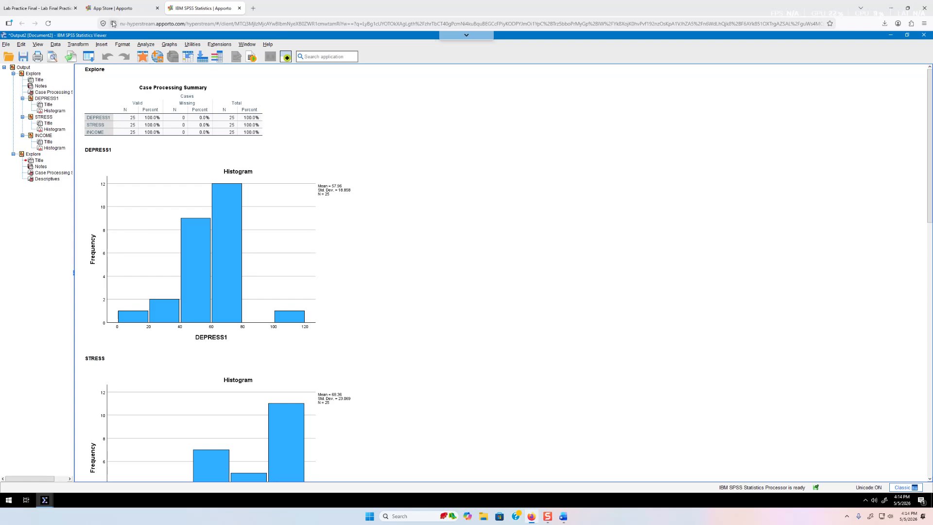
{"action": "left_click", "coordinate": [924, 35]}
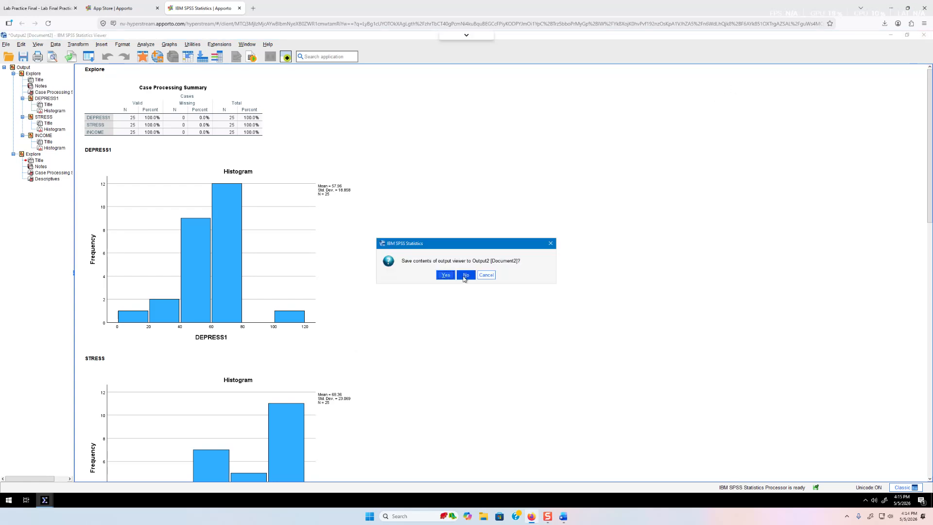
{"action": "left_click", "coordinate": [466, 275]}
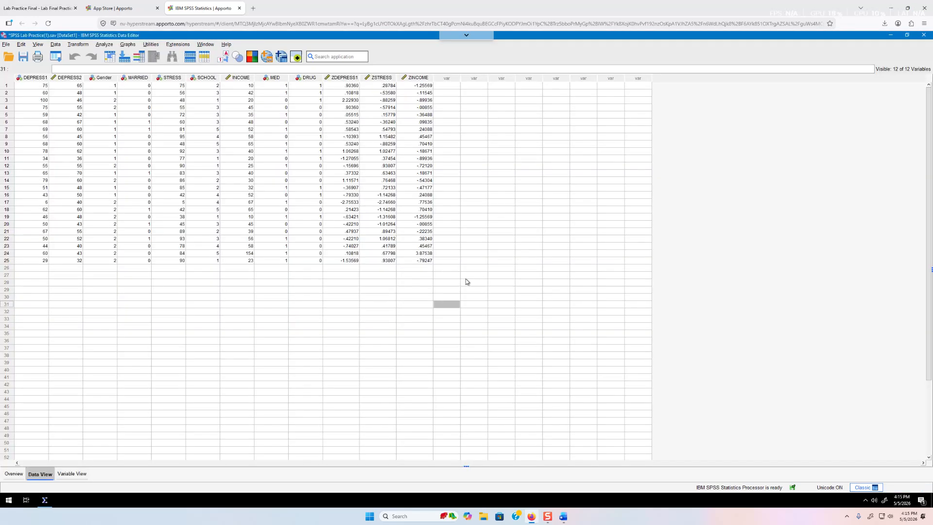
{"action": "left_click", "coordinate": [344, 86]}
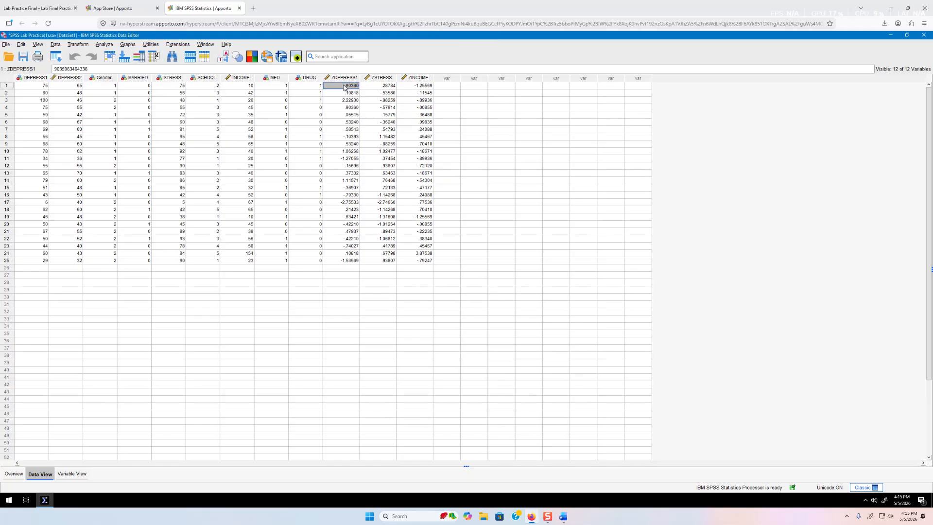
{"action": "left_click", "coordinate": [348, 93]}
{"action": "left_click", "coordinate": [349, 100]}
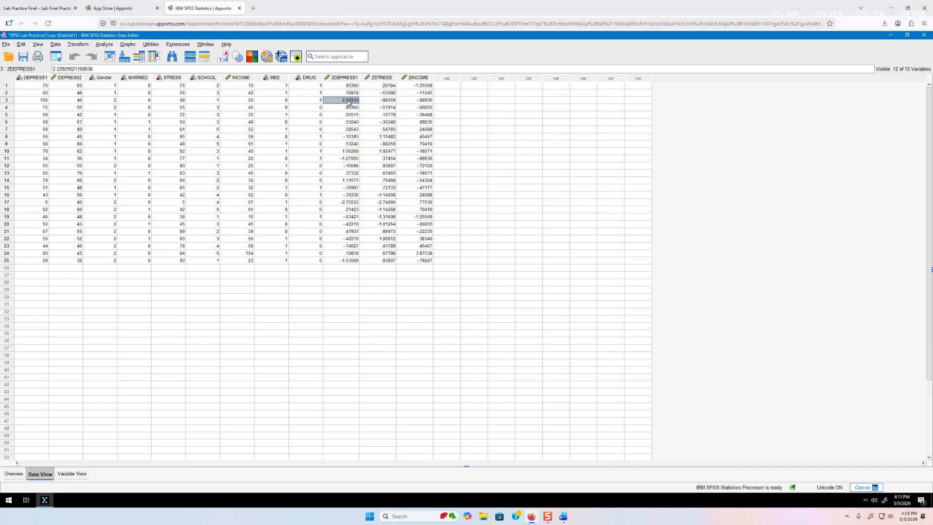
{"action": "key", "text": "Down"}
{"action": "key", "text": "Down"}
{"action": "key", "text": "Down"}
{"action": "key", "text": "Down"}
{"action": "key", "text": "Down"}
{"action": "key", "text": "Down"}
{"action": "key", "text": "Down"}
{"action": "key", "text": "Down"}
{"action": "key", "text": "Down"}
{"action": "key", "text": "Down"}
{"action": "key", "text": "Down"}
{"action": "key", "text": "Down"}
{"action": "key", "text": "Down"}
{"action": "key", "text": "Down"}
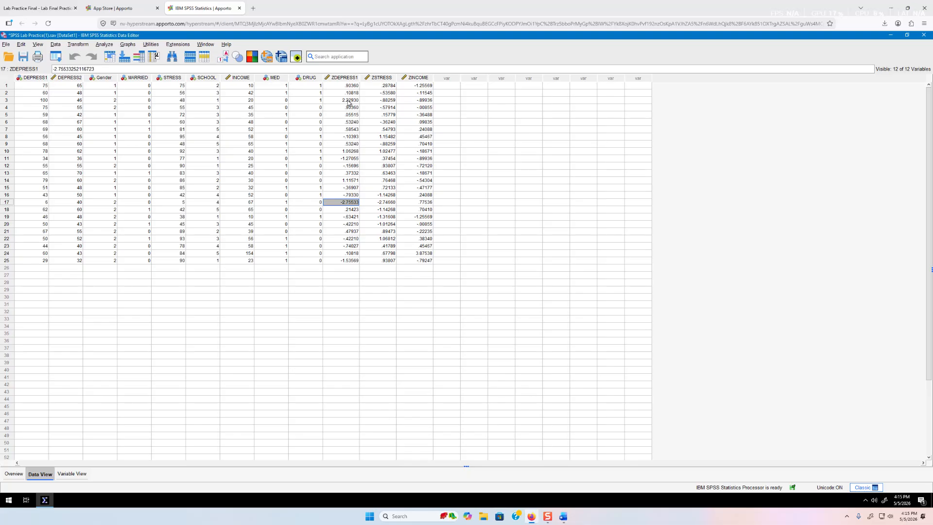
{"action": "key", "text": "Up"}
{"action": "key", "text": "Up"}
{"action": "key", "text": "Up"}
{"action": "key", "text": "Up"}
{"action": "key", "text": "Up"}
{"action": "key", "text": "Up"}
{"action": "key", "text": "Up"}
{"action": "key", "text": "Up"}
{"action": "key", "text": "Up"}
{"action": "key", "text": "Up"}
{"action": "key", "text": "Right"}
{"action": "key", "text": "Up"}
{"action": "key", "text": "Up"}
{"action": "key", "text": "Up"}
{"action": "key", "text": "Up"}
{"action": "key", "text": "Up"}
{"action": "key", "text": "Up"}
{"action": "key", "text": "Down"}
{"action": "key", "text": "Down"}
{"action": "key", "text": "Down"}
{"action": "key", "text": "Down"}
{"action": "key", "text": "Down"}
{"action": "key", "text": "Down"}
{"action": "key", "text": "Down"}
{"action": "key", "text": "Down"}
{"action": "key", "text": "Down"}
{"action": "key", "text": "Down"}
{"action": "key", "text": "Down"}
{"action": "key", "text": "Down"}
{"action": "key", "text": "Down"}
{"action": "key", "text": "Down"}
{"action": "key", "text": "Down"}
{"action": "key", "text": "Down"}
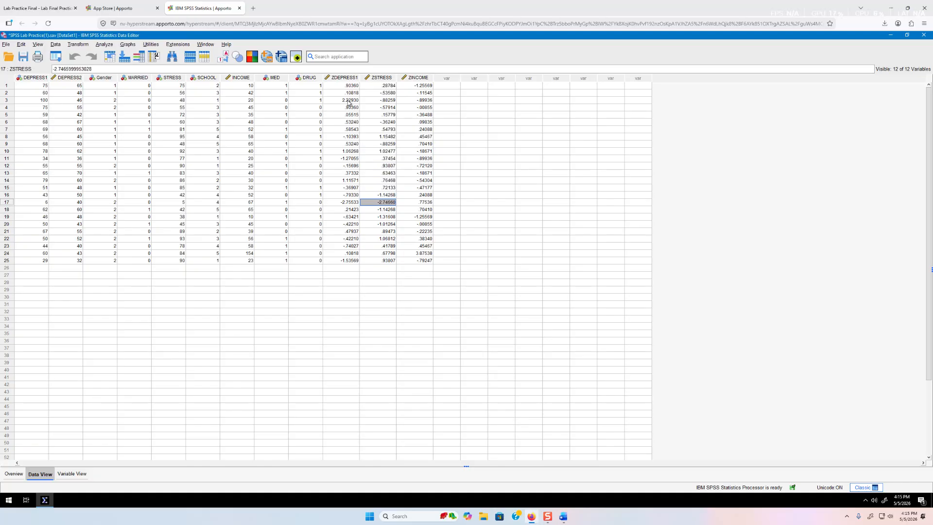
{"action": "key", "text": "Up"}
{"action": "key", "text": "Up"}
{"action": "key", "text": "Up"}
{"action": "key", "text": "Up"}
{"action": "key", "text": "Up"}
{"action": "key", "text": "Up"}
{"action": "key", "text": "Up"}
{"action": "key", "text": "Up"}
{"action": "key", "text": "Up"}
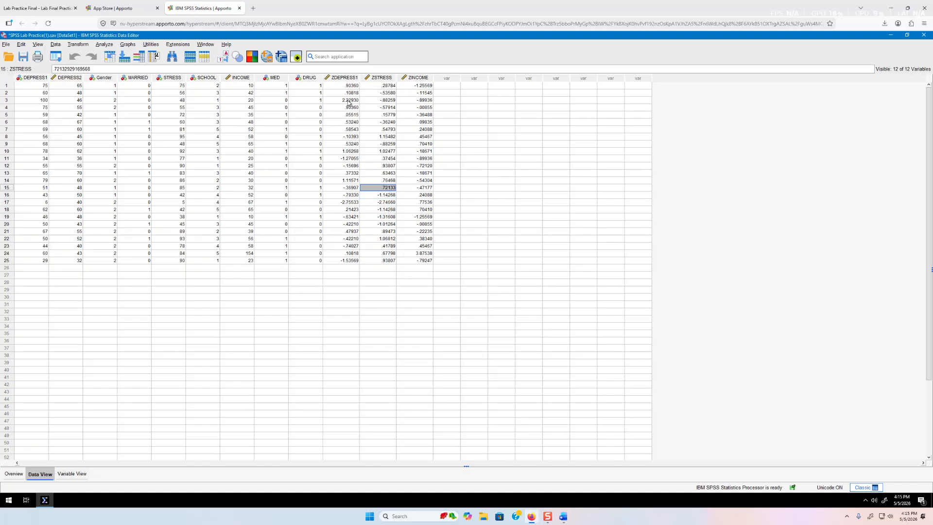
{"action": "key", "text": "Right"}
{"action": "key", "text": "Up"}
{"action": "key", "text": "Up"}
{"action": "key", "text": "Up"}
{"action": "key", "text": "Up"}
{"action": "key", "text": "Up"}
{"action": "key", "text": "Up"}
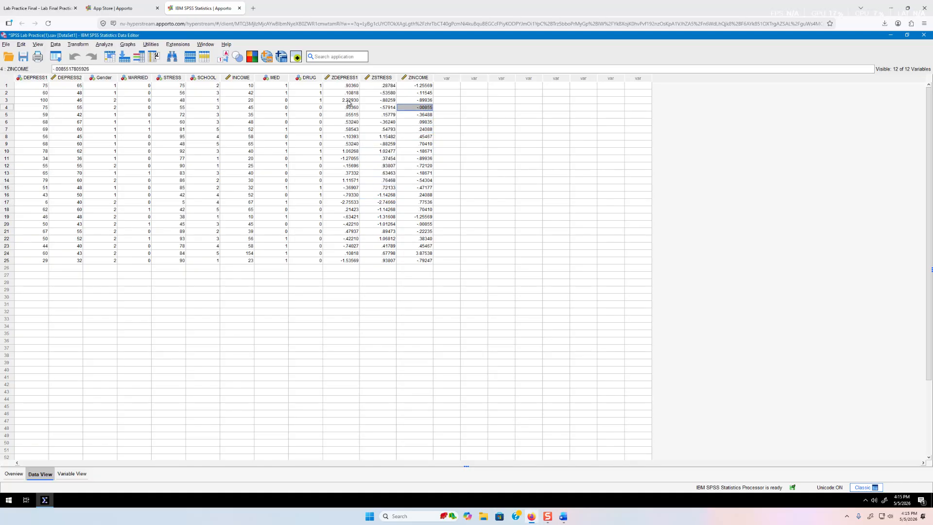
{"action": "key", "text": "Down"}
{"action": "key", "text": "Down"}
{"action": "key", "text": "Down"}
{"action": "key", "text": "Down"}
{"action": "key", "text": "Down"}
{"action": "key", "text": "Down"}
{"action": "key", "text": "Down"}
{"action": "key", "text": "Down"}
{"action": "key", "text": "Down"}
{"action": "key", "text": "Down"}
{"action": "key", "text": "Down"}
{"action": "key", "text": "Down"}
{"action": "key", "text": "Down"}
{"action": "key", "text": "Down"}
{"action": "key", "text": "Down"}
{"action": "key", "text": "Down"}
{"action": "key", "text": "Down"}
{"action": "key", "text": "Down"}
{"action": "key", "text": "Down"}
{"action": "key", "text": "Down"}
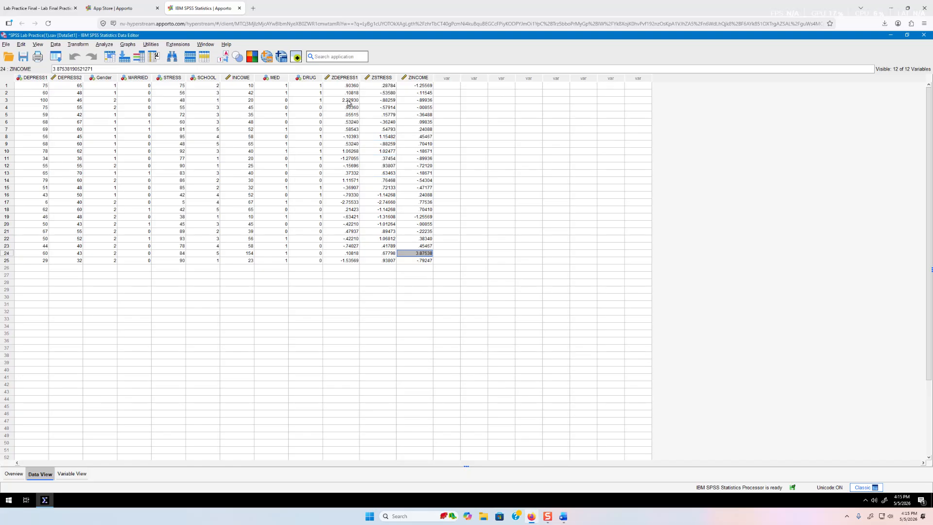
{"action": "left_click", "coordinate": [340, 78]}
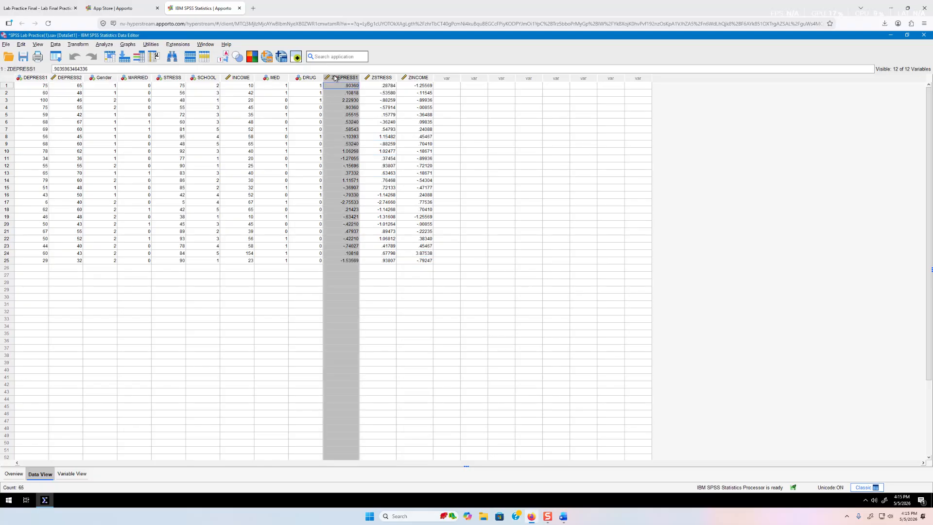
In Select Cases, choose 'If condition is satisfied' and open the condition editor
{"action": "left_click", "coordinate": [399, 187]}
{"action": "left_click", "coordinate": [344, 78]}
{"action": "left_click", "coordinate": [56, 45]}
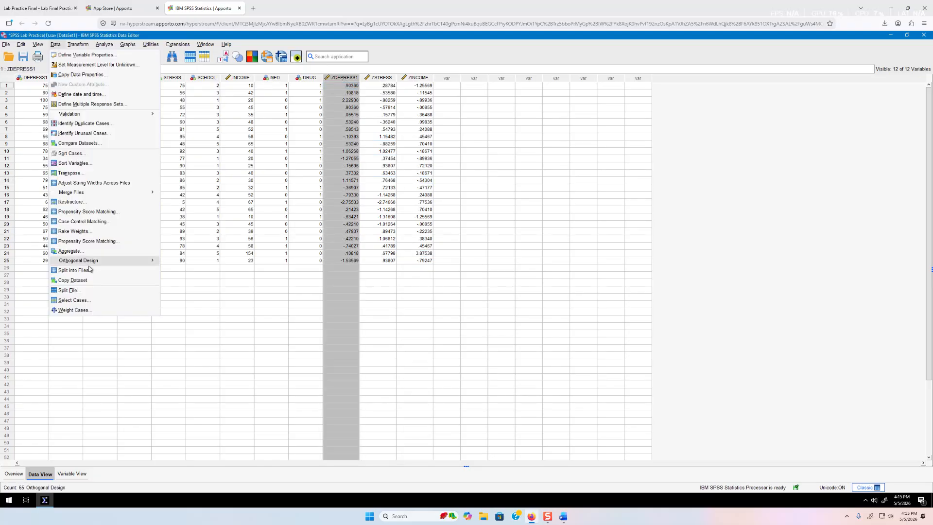
{"action": "left_click", "coordinate": [90, 301]}
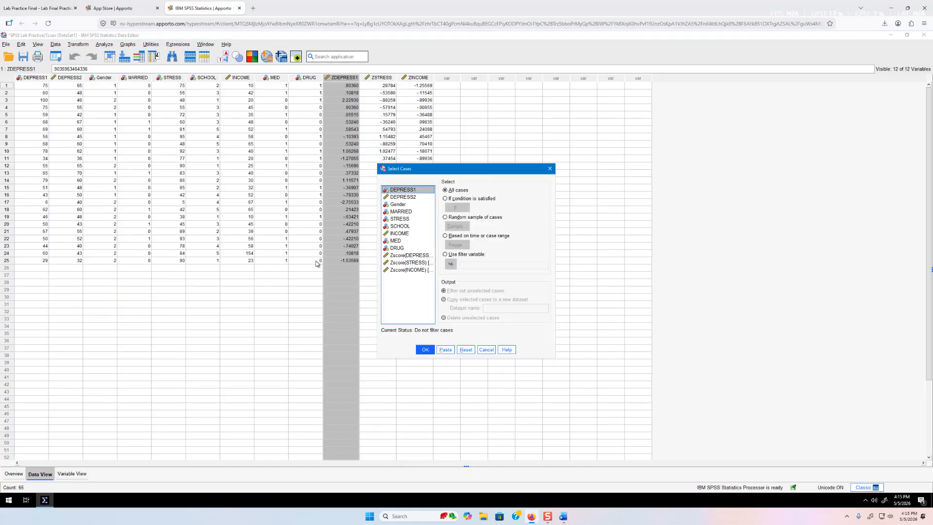
{"action": "left_click", "coordinate": [445, 199]}
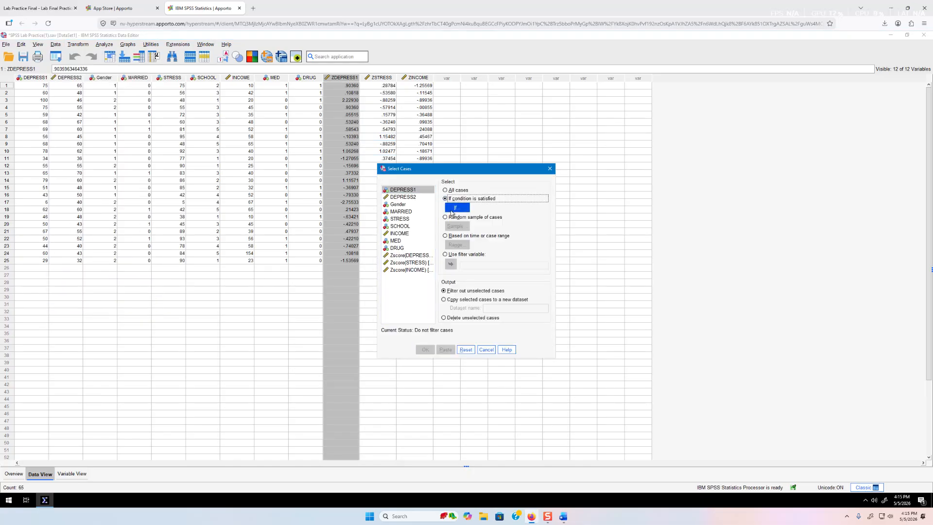
{"action": "left_click", "coordinate": [454, 208]}
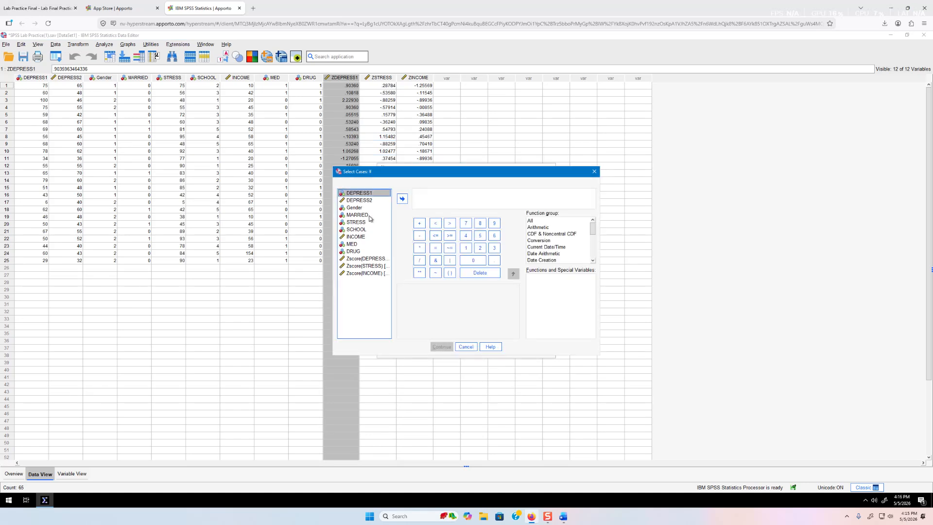
Build the first condition ZDEPRESS1 <= -2.58, replacing the wrongly inserted DEPRESS1
{"action": "left_click", "coordinate": [402, 198]}
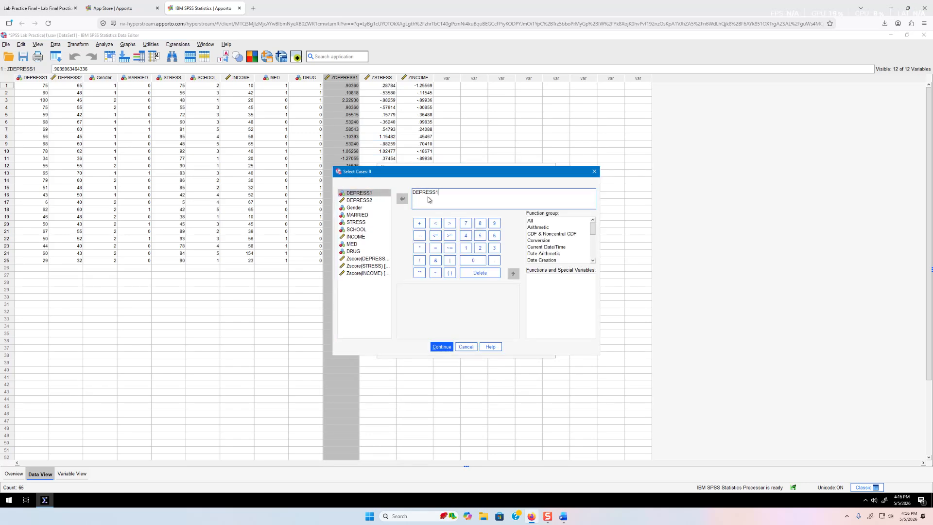
{"action": "left_click", "coordinate": [420, 194]}
{"action": "left_click_drag", "start_coordinate": [448, 191], "coordinate": [403, 197]}
{"action": "key", "text": "BackSpace"}
{"action": "left_click", "coordinate": [370, 258]}
{"action": "left_click", "coordinate": [403, 199]}
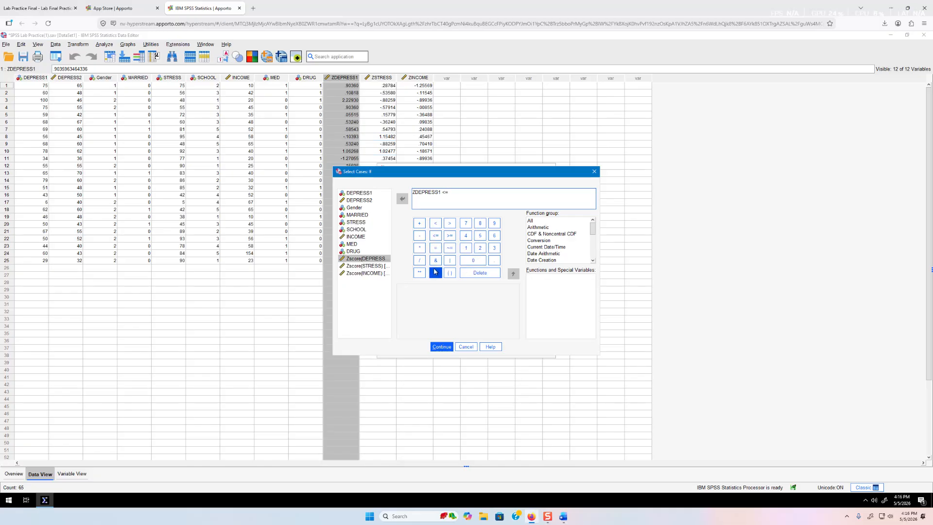
{"action": "left_click", "coordinate": [418, 237]}
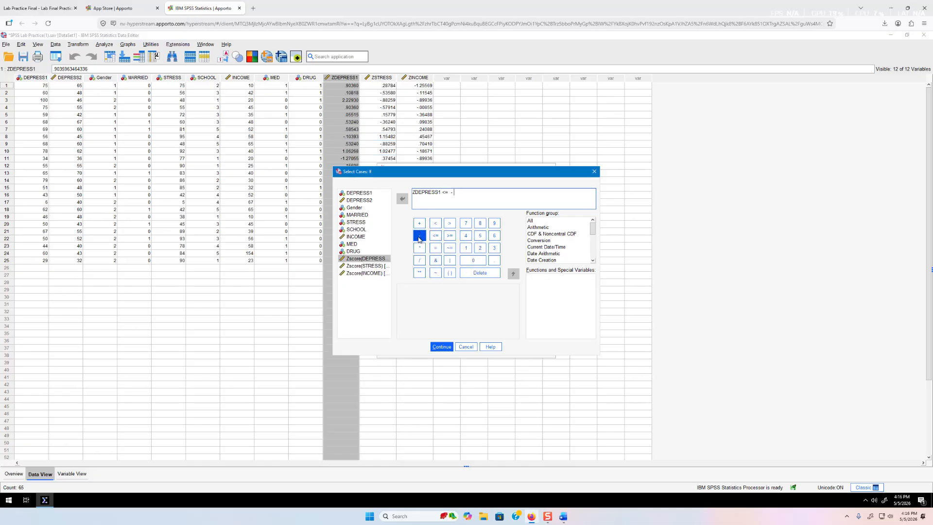
{"action": "left_click", "coordinate": [479, 247]}
{"action": "left_click", "coordinate": [494, 260]}
{"action": "left_click", "coordinate": [480, 235]}
Add the alternative ZDEPRESS1 >= 2.58 and apply the filter to the data
{"action": "left_click", "coordinate": [378, 262]}
{"action": "left_click", "coordinate": [401, 199]}
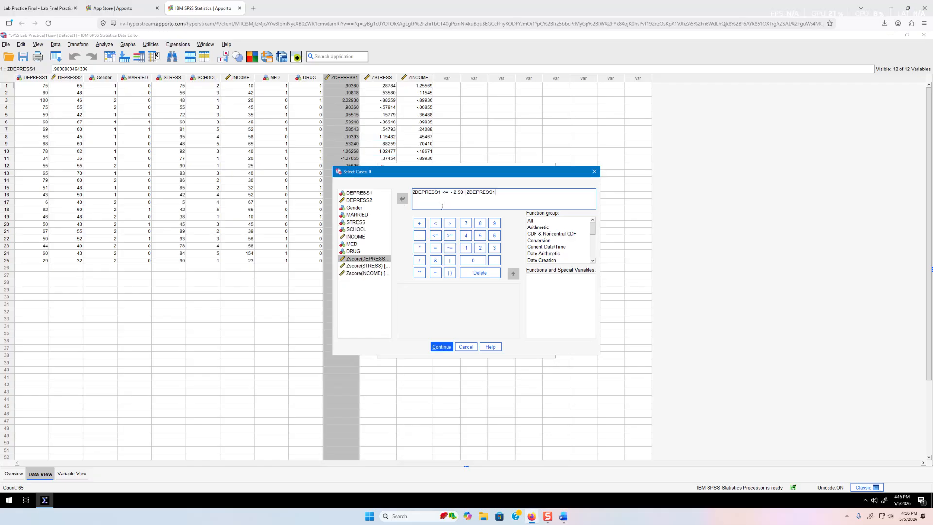
{"action": "left_click", "coordinate": [449, 236]}
{"action": "left_click", "coordinate": [480, 248]}
{"action": "left_click", "coordinate": [494, 261]}
{"action": "left_click", "coordinate": [480, 235]}
{"action": "left_click", "coordinate": [480, 223]}
{"action": "left_click", "coordinate": [441, 346]}
{"action": "left_click", "coordinate": [425, 350]}
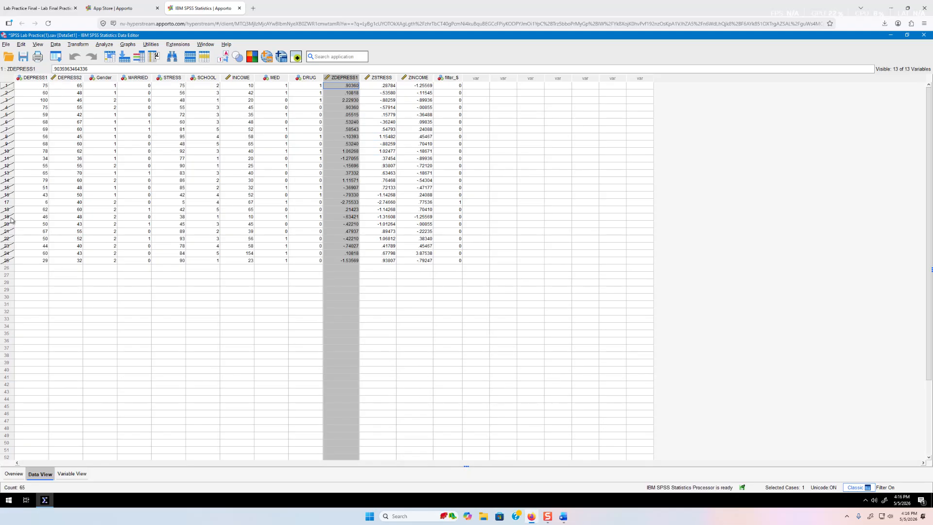
{"action": "left_click", "coordinate": [9, 202]}
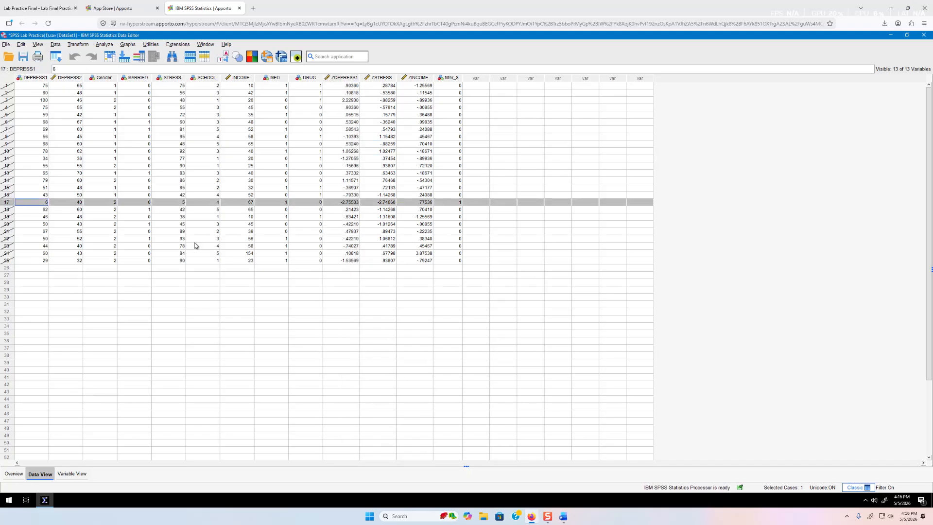
{"action": "left_click", "coordinate": [227, 254]}
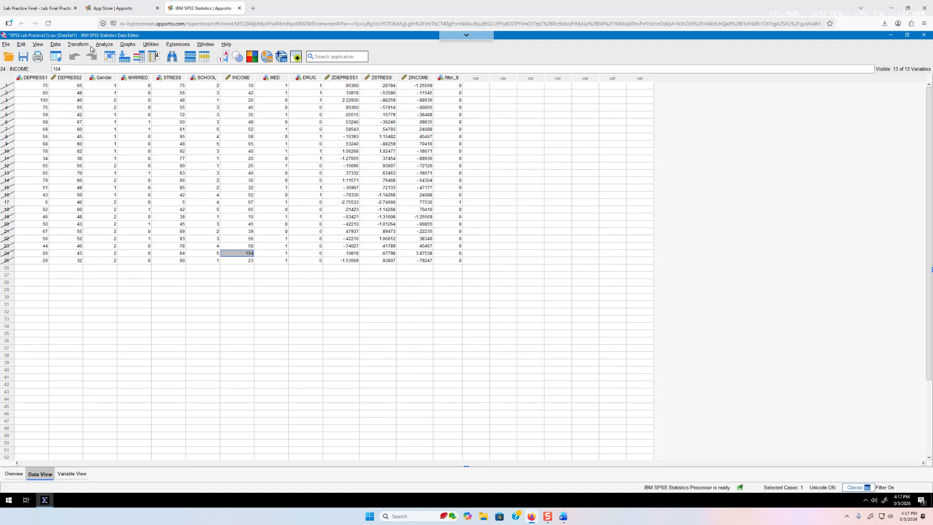
{"action": "left_click", "coordinate": [107, 45]}
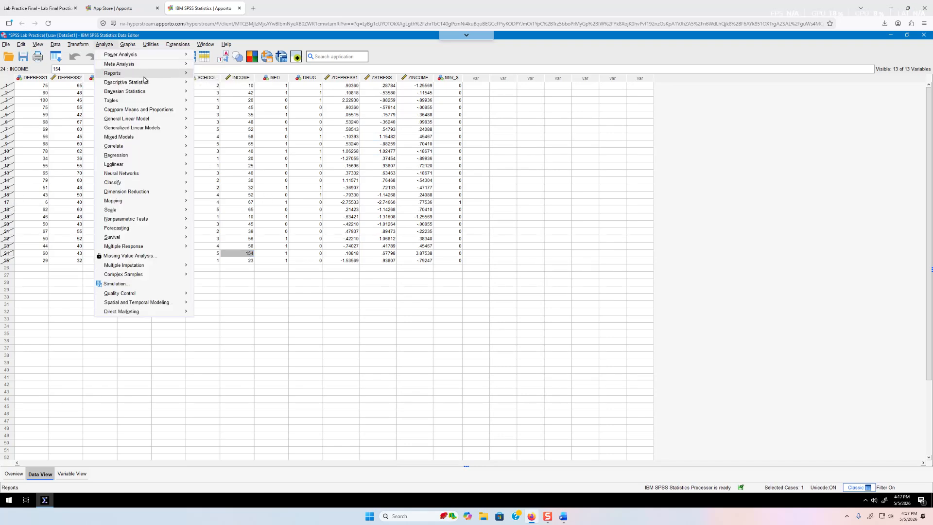
Run a Case Summary of Zscore(DEPRESS1) with case numbers and no case limit
{"action": "mouse_move", "coordinate": [146, 73]}
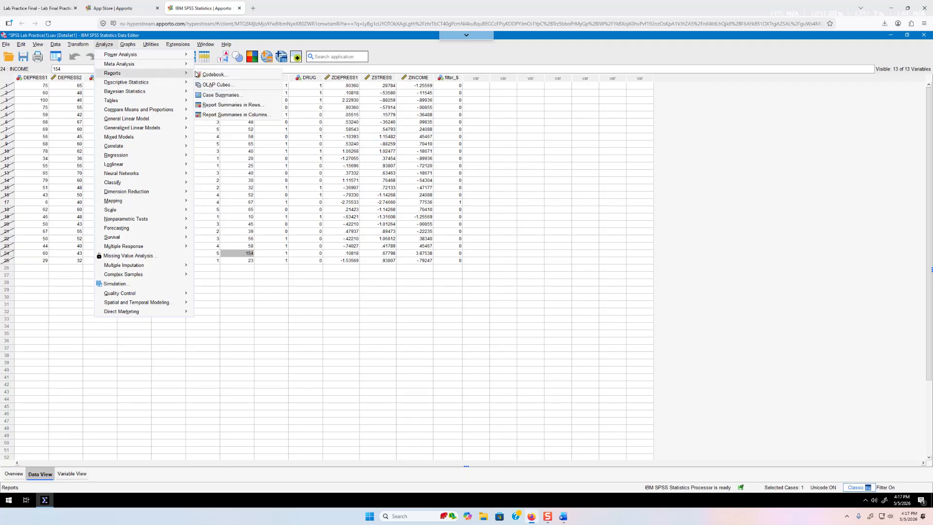
{"action": "left_click", "coordinate": [236, 95]}
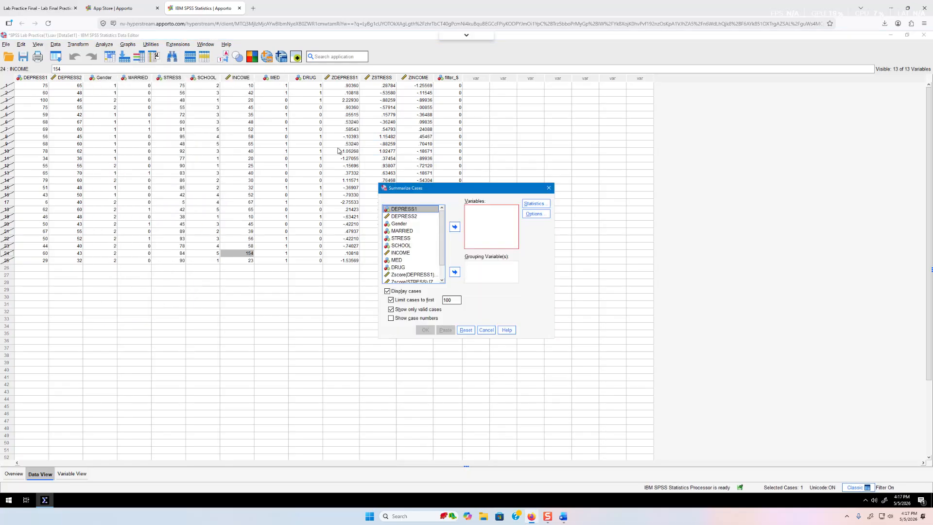
{"action": "left_click", "coordinate": [402, 276]}
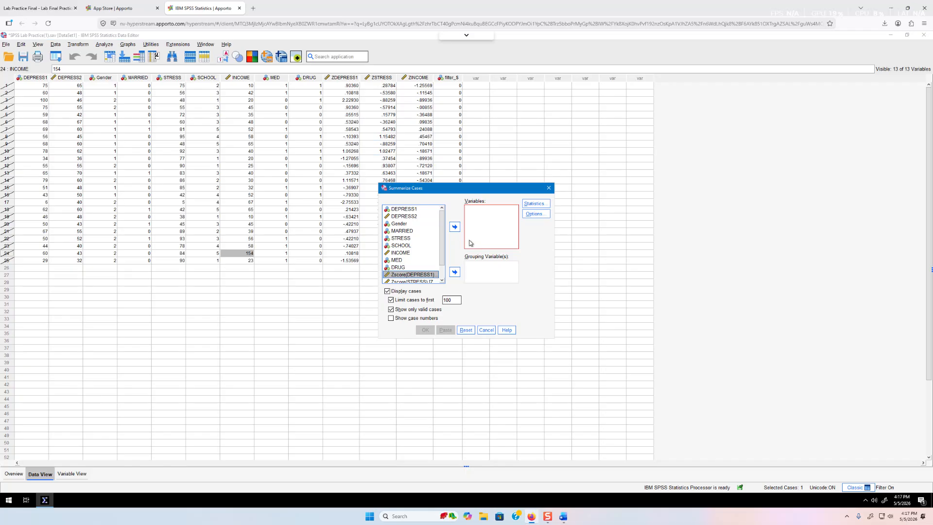
{"action": "left_click", "coordinate": [454, 228]}
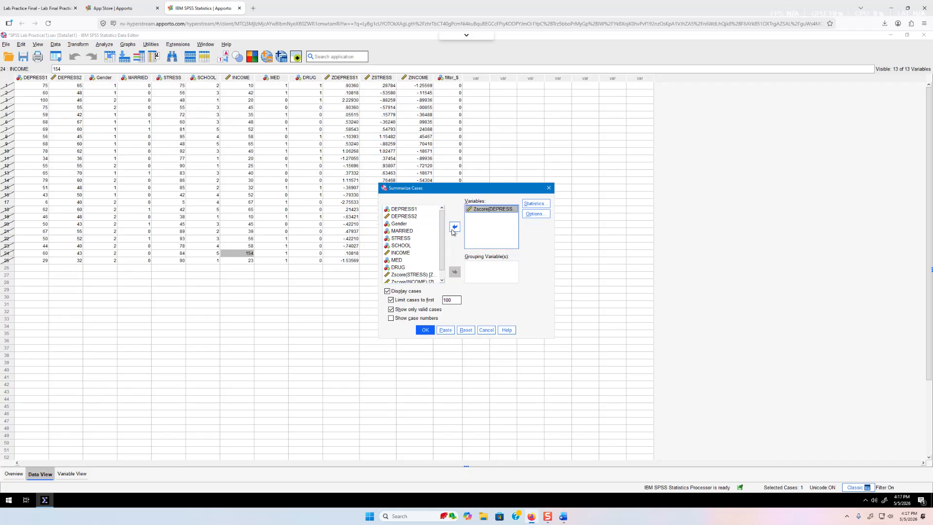
{"action": "left_click", "coordinate": [391, 300]}
{"action": "left_click", "coordinate": [391, 317]}
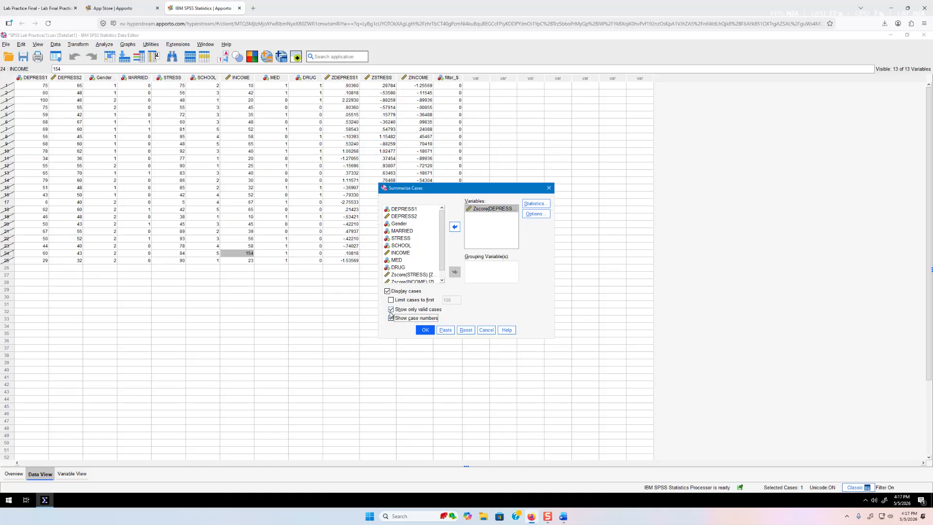
{"action": "left_click", "coordinate": [424, 331]}
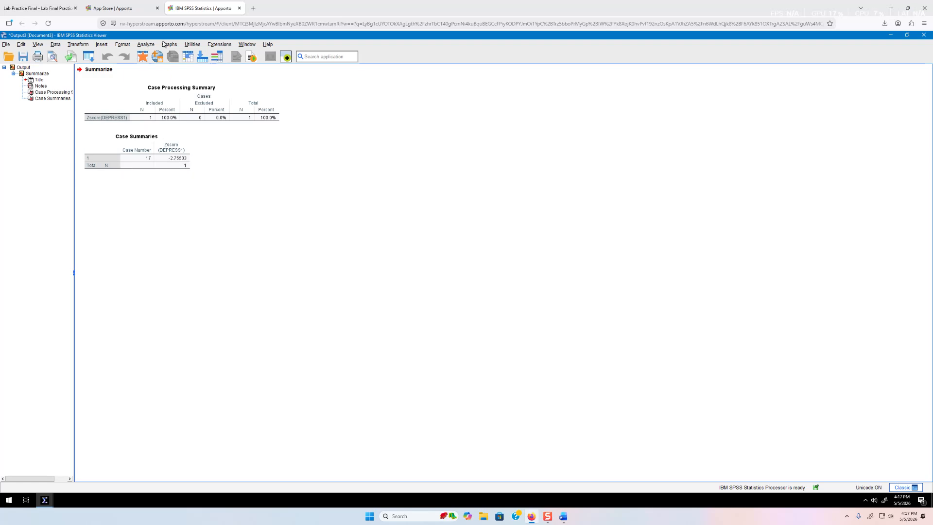
{"action": "left_click", "coordinate": [144, 44]}
{"action": "mouse_move", "coordinate": [204, 73]}
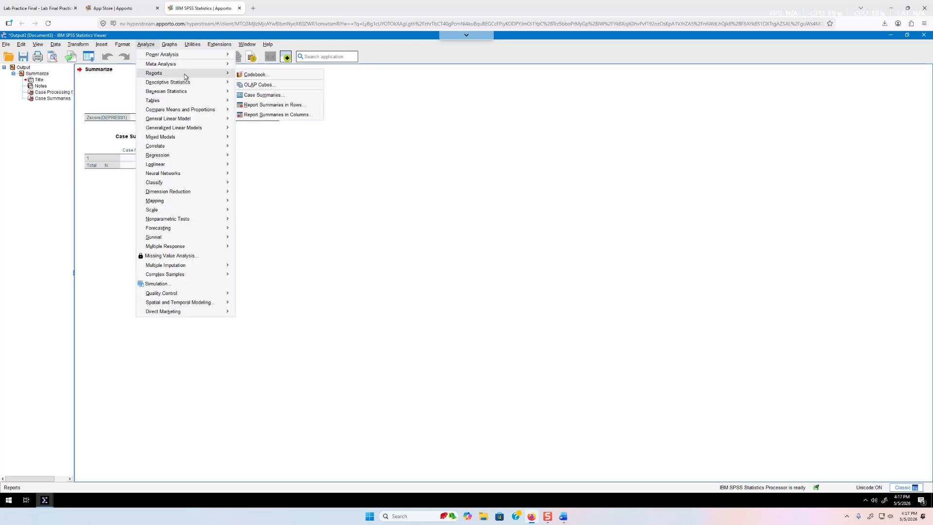
{"action": "left_click", "coordinate": [271, 96]}
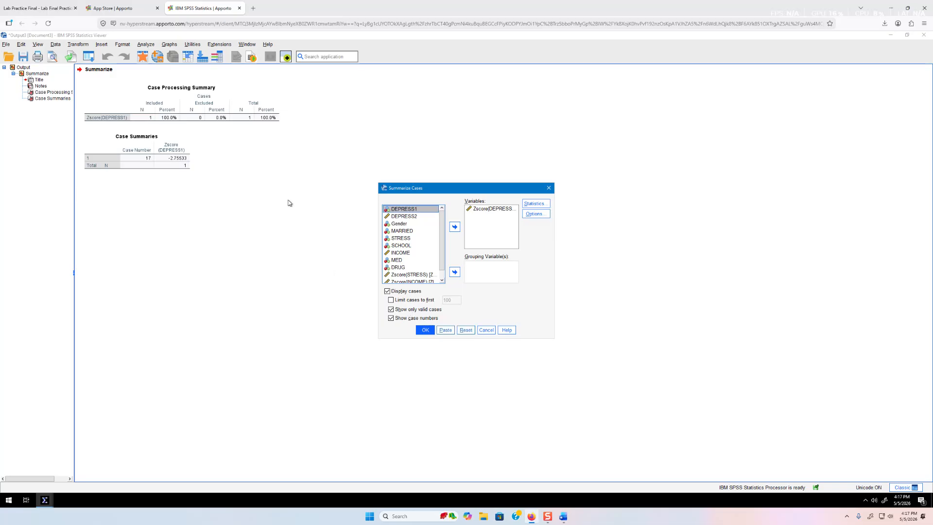
{"action": "left_click", "coordinate": [142, 159]}
{"action": "left_click", "coordinate": [486, 331]}
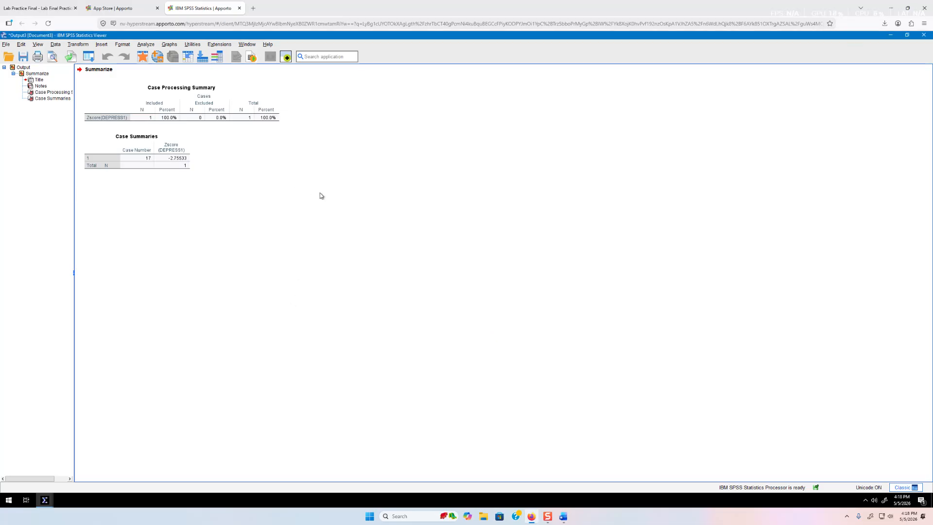
{"action": "left_click", "coordinate": [925, 36]}
{"action": "left_click", "coordinate": [466, 277]}
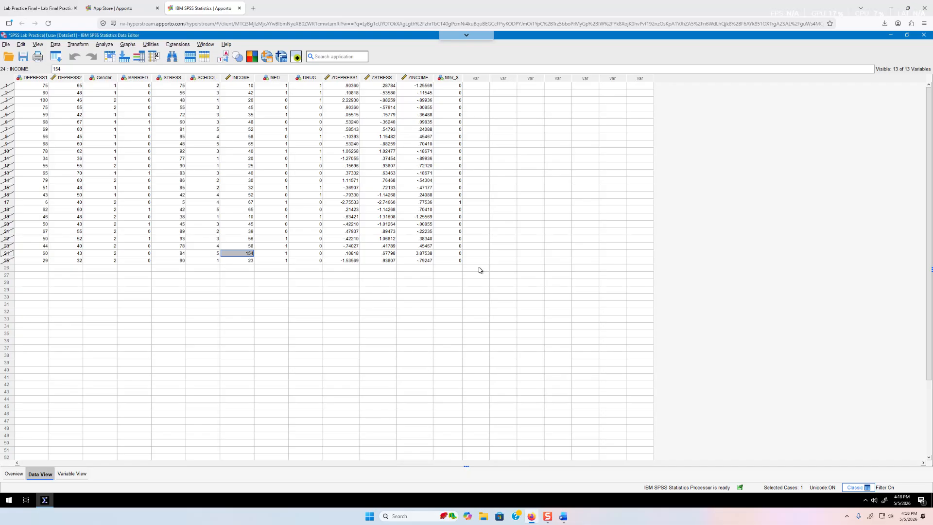
{"action": "left_click", "coordinate": [453, 79]}
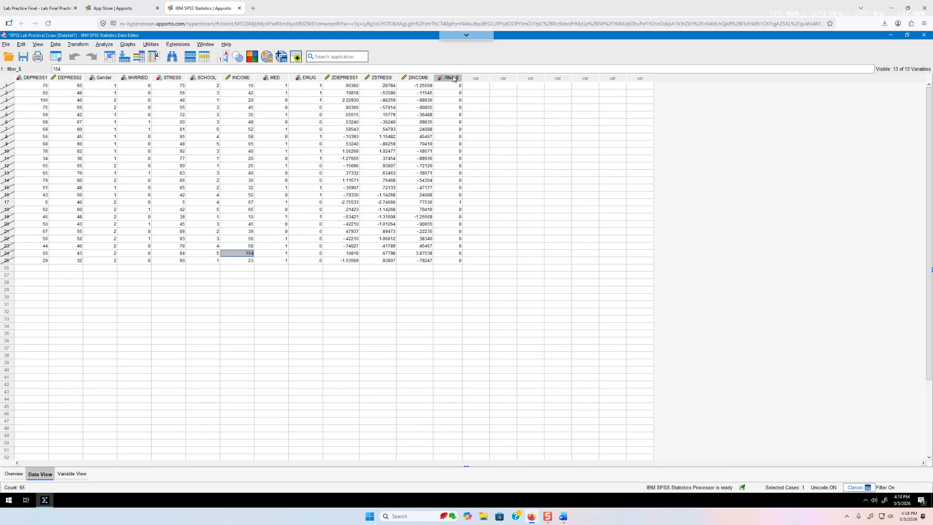
{"action": "right_click", "coordinate": [453, 78]}
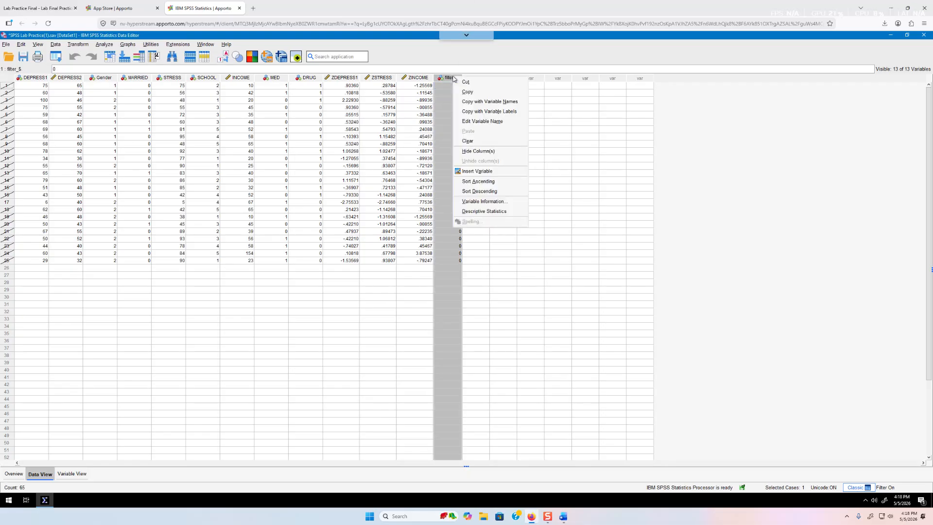
{"action": "left_click", "coordinate": [480, 142]}
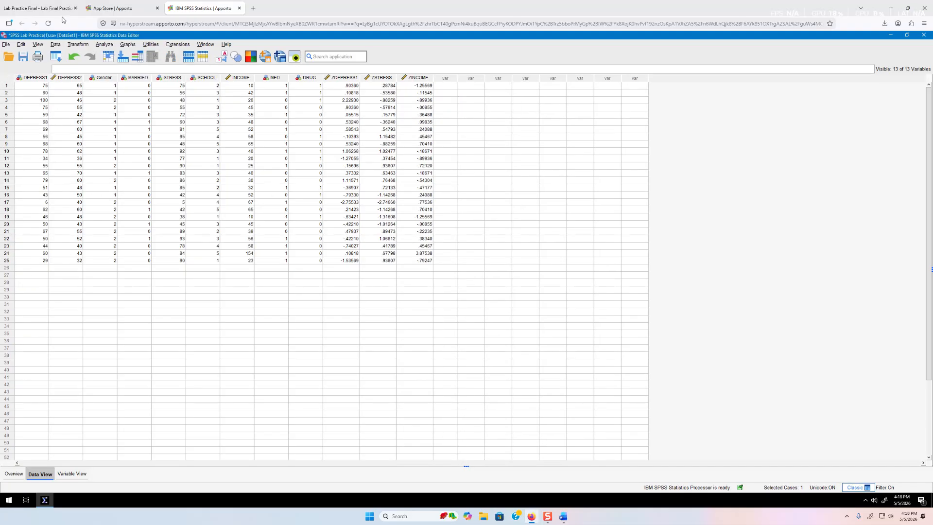
{"action": "left_click", "coordinate": [95, 7]}
Read question 3 on correlations in the Lab Practice PDF, then return to SPSS's Analyze menu
{"action": "left_click", "coordinate": [39, 8]}
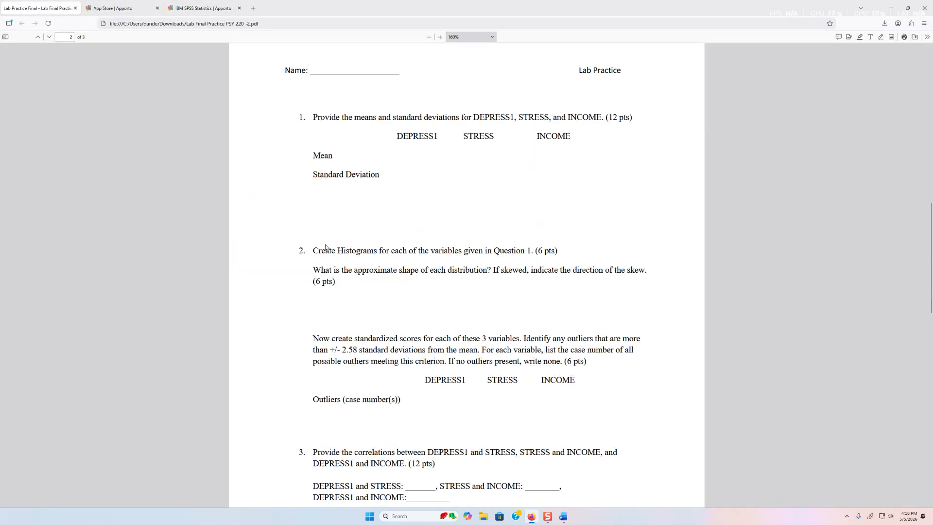
{"action": "scroll", "coordinate": [322, 242], "scroll_direction": "down", "scroll_amount": 9}
{"action": "scroll", "coordinate": [322, 242], "scroll_direction": "up", "scroll_amount": 10}
{"action": "scroll", "coordinate": [836, 330], "scroll_direction": "down", "scroll_amount": 3}
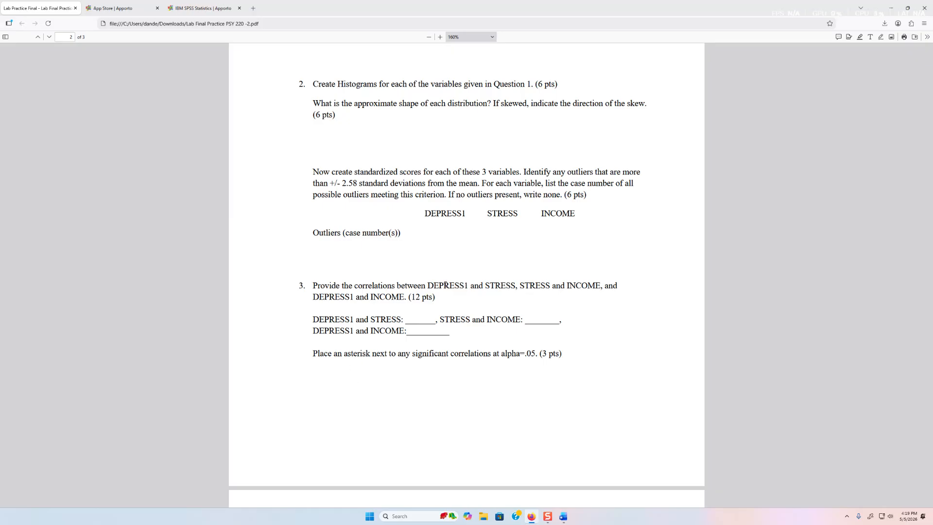
{"action": "left_click", "coordinate": [191, 14]}
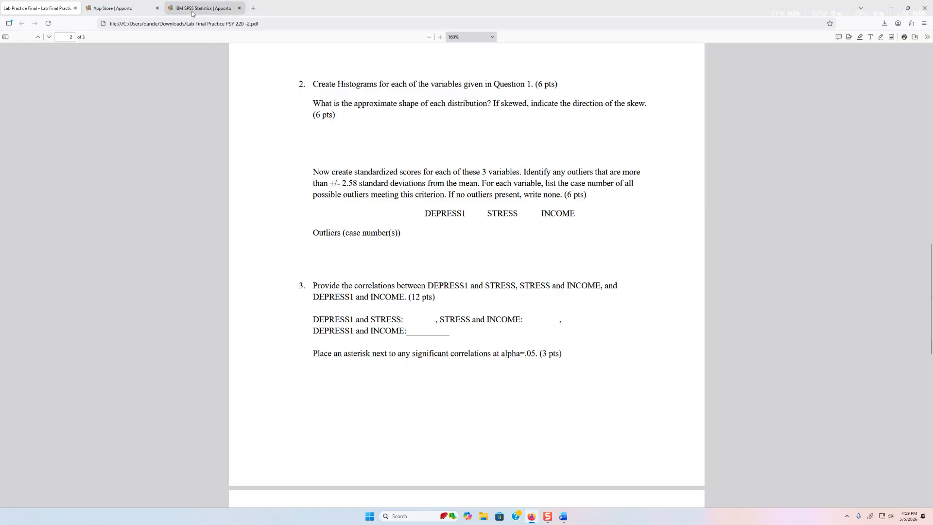
{"action": "left_click", "coordinate": [104, 44]}
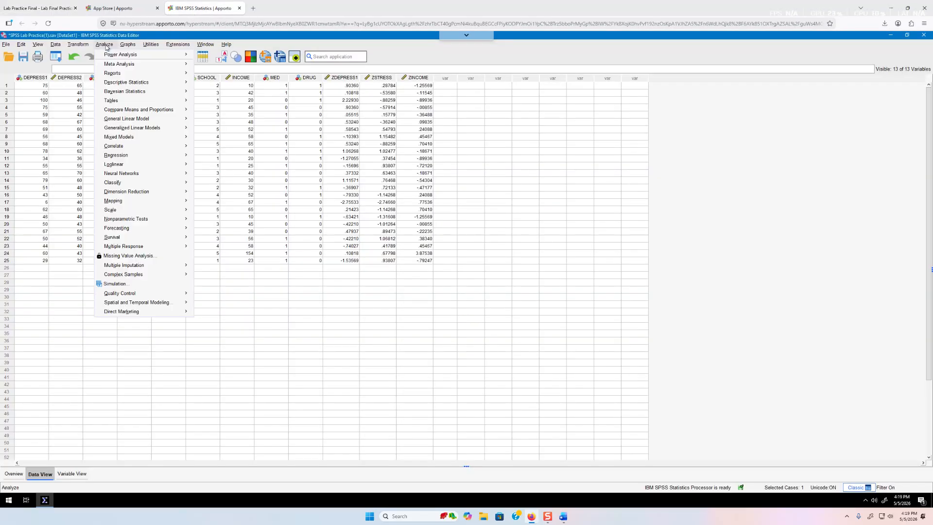
Run a bivariate correlation of DEPRESS1, STRESS and INCOME, showing only the lower triangle
{"action": "mouse_move", "coordinate": [146, 147]}
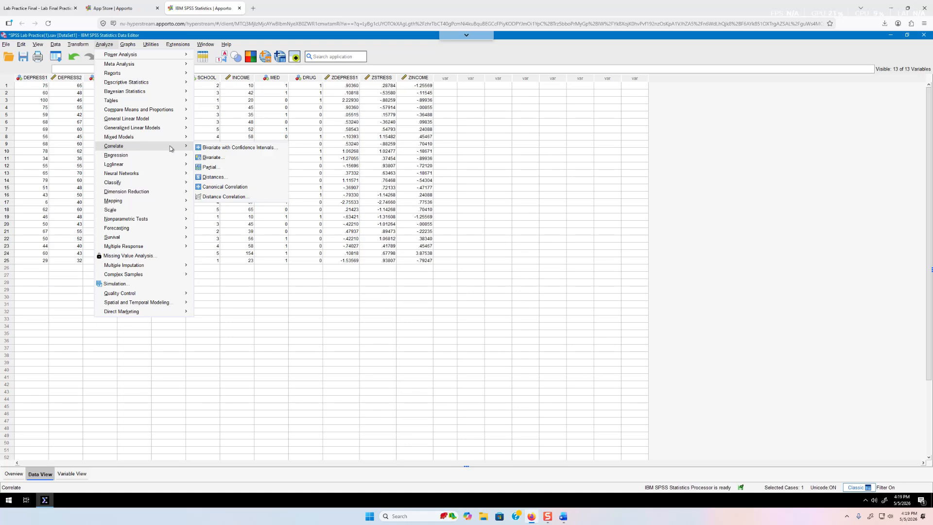
{"action": "left_click", "coordinate": [212, 158]}
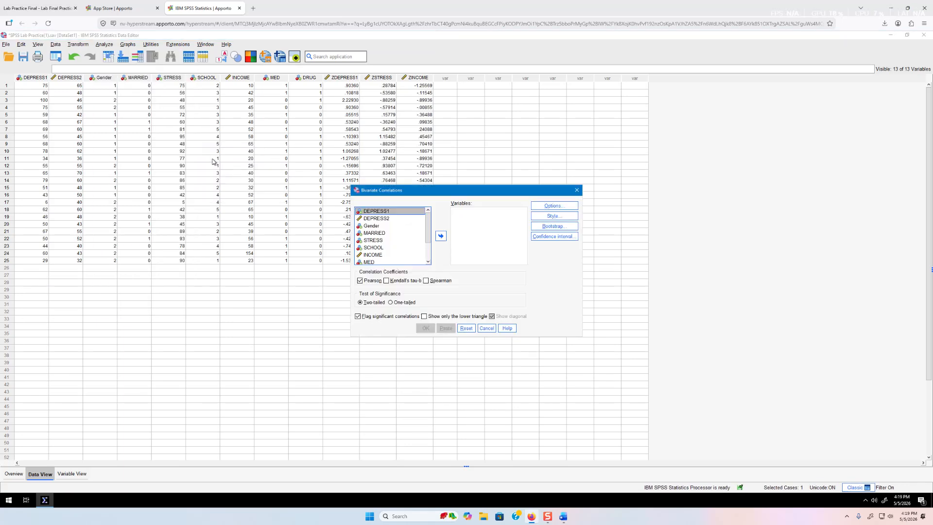
{"action": "left_click", "coordinate": [442, 237]}
{"action": "left_click", "coordinate": [382, 233]}
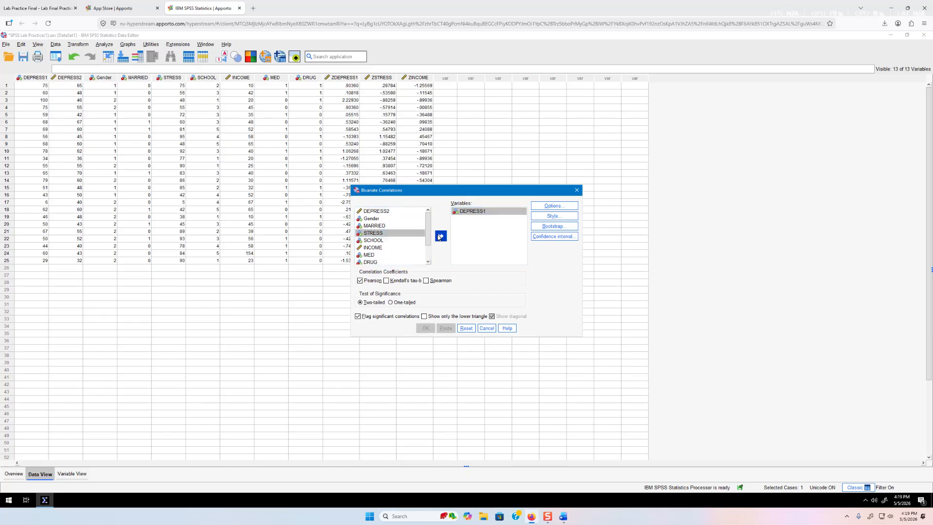
{"action": "left_click", "coordinate": [439, 237]}
{"action": "left_click", "coordinate": [379, 241]}
{"action": "left_click", "coordinate": [440, 236]}
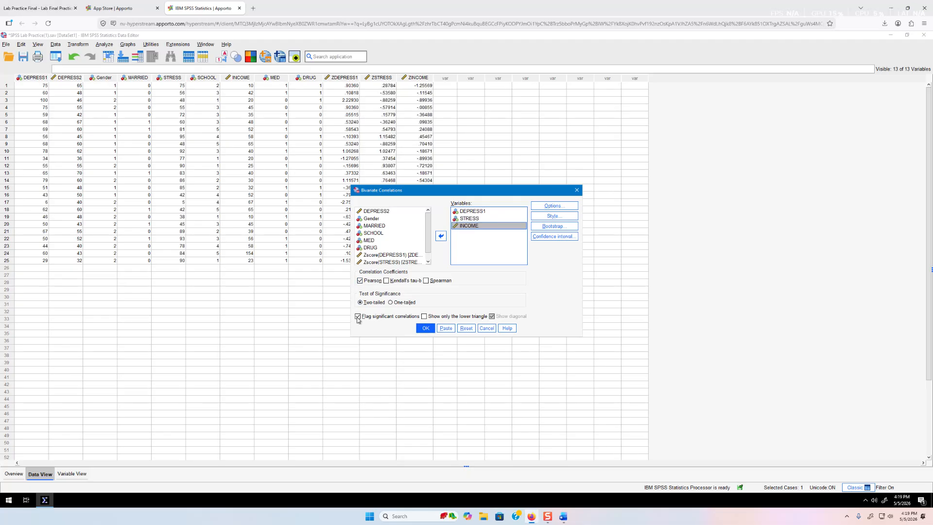
{"action": "left_click", "coordinate": [428, 319]}
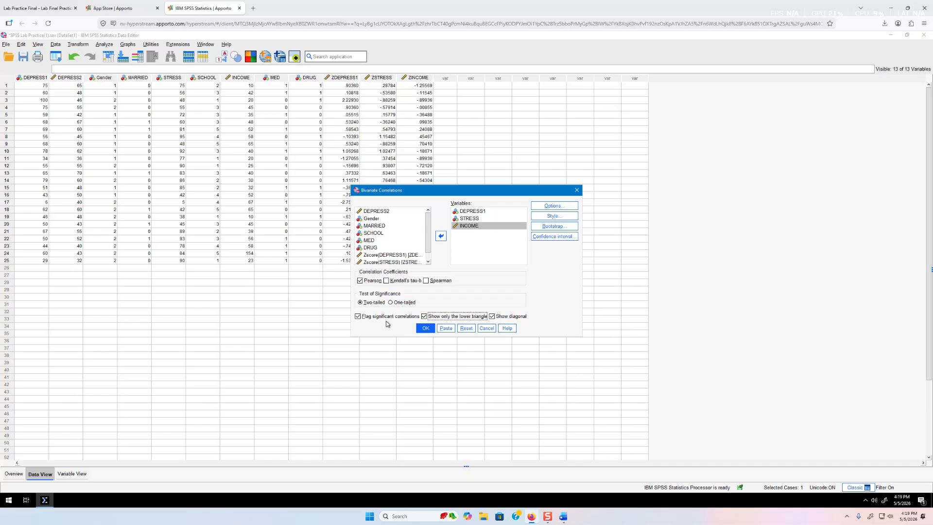
{"action": "left_click", "coordinate": [426, 328]}
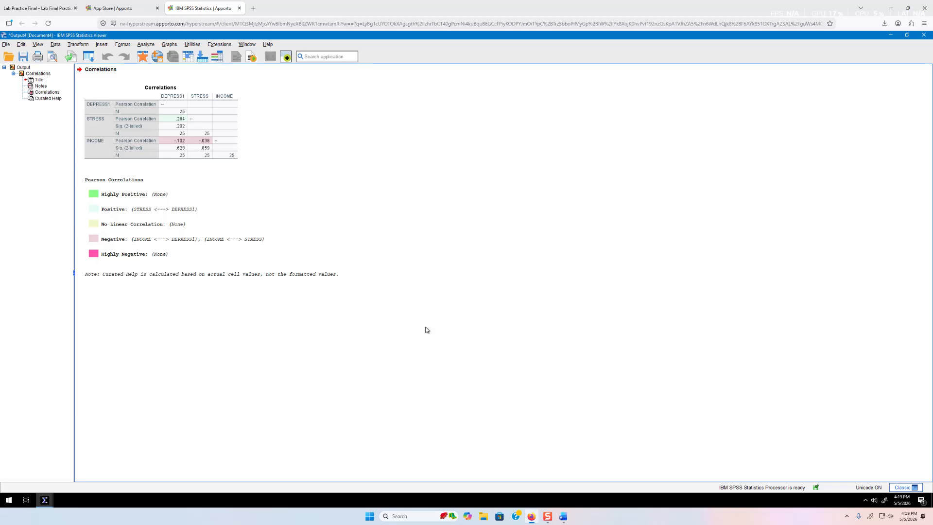
Read the correlations .264, -.102 and -.039 from the output, then switch back to the Data Editor
{"action": "left_click", "coordinate": [189, 151]}
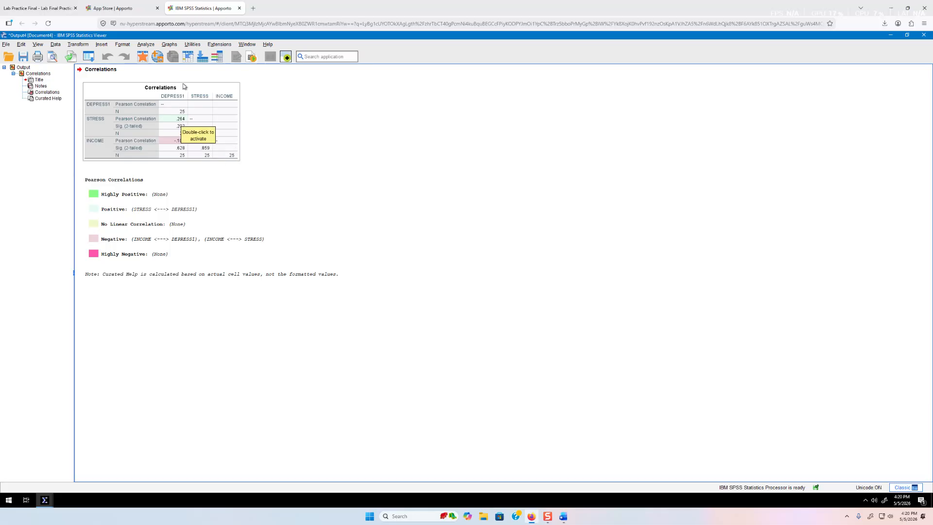
{"action": "left_click", "coordinate": [167, 144]}
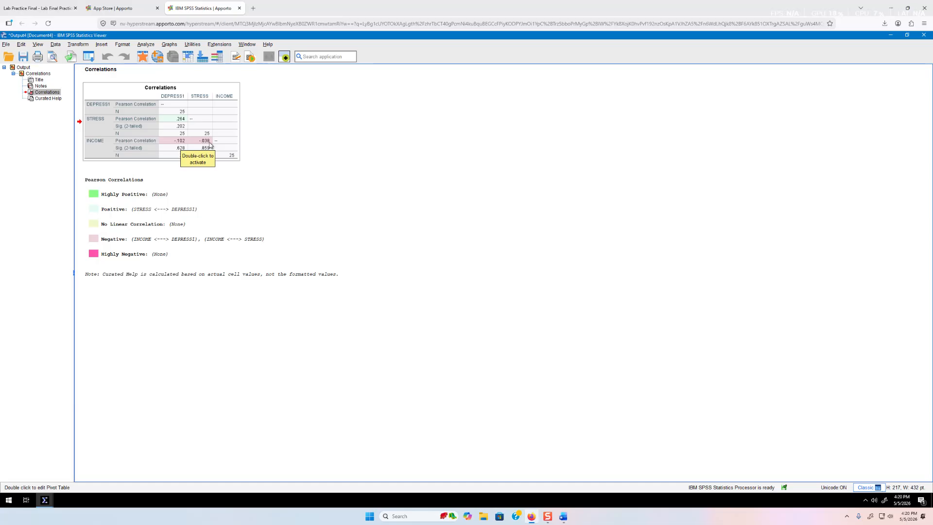
{"action": "left_click", "coordinate": [267, 151]}
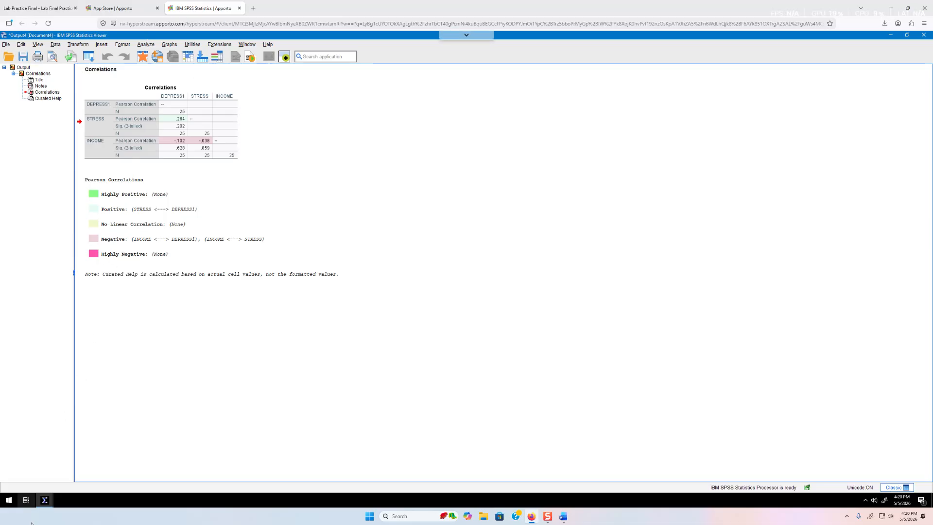
{"action": "mouse_move", "coordinate": [44, 507]}
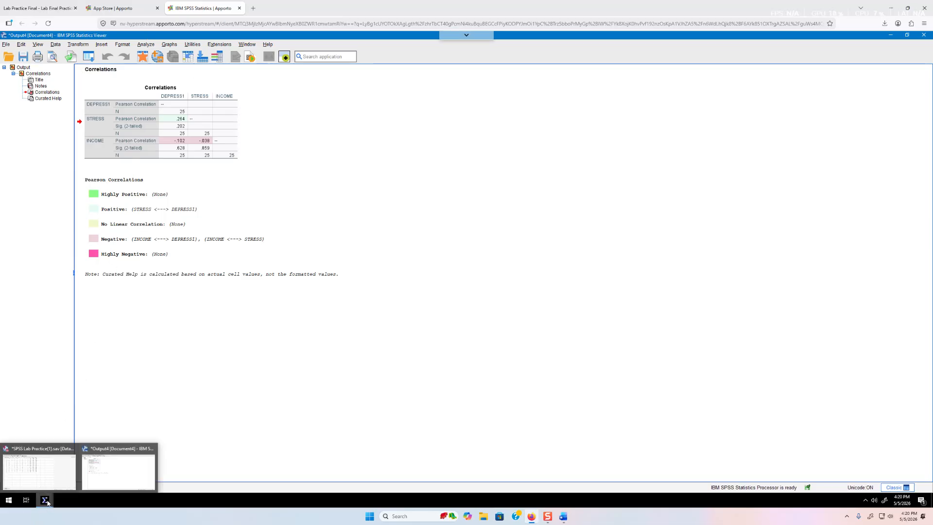
{"action": "left_click", "coordinate": [47, 475]}
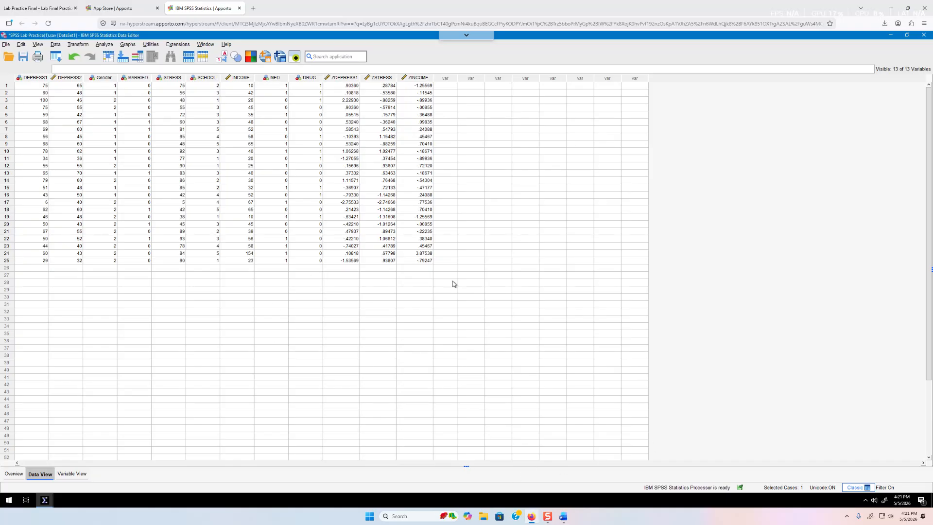
Scroll the Lab Practice Final PDF to page 3, question 4 on STRESS predicting DEPRESS1
{"action": "left_click", "coordinate": [43, 3]}
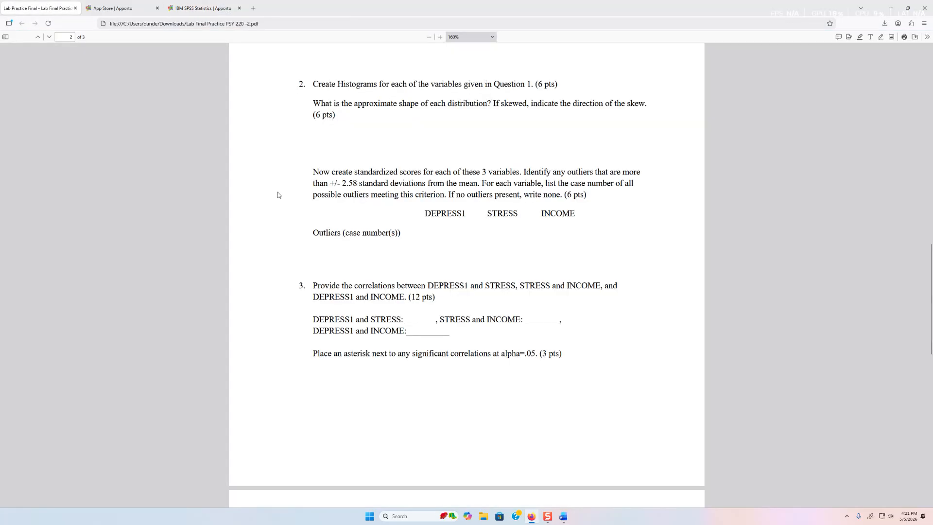
{"action": "scroll", "coordinate": [438, 334], "scroll_direction": "down", "scroll_amount": 10}
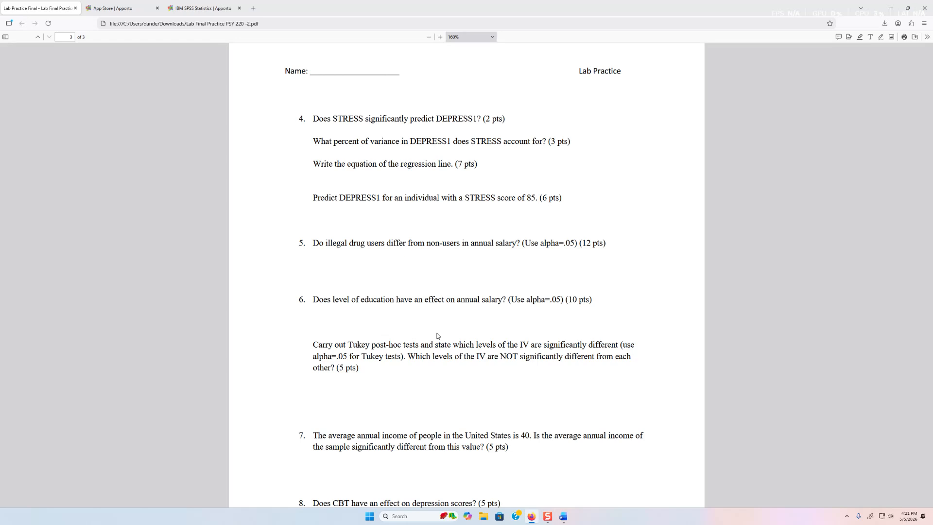
Run a linear regression with DEPRESS1 as dependent and STRESS as independent variable
{"action": "left_click", "coordinate": [122, 8]}
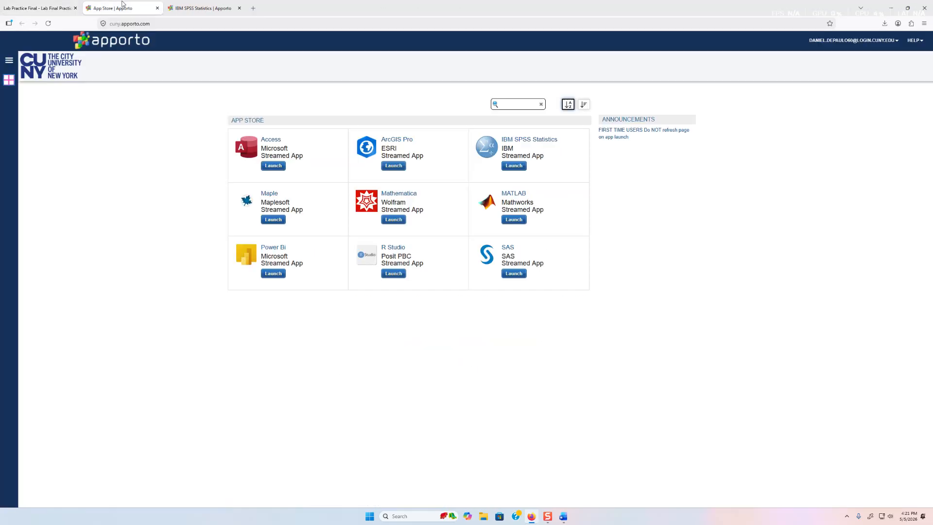
{"action": "left_click", "coordinate": [208, 7]}
{"action": "left_click", "coordinate": [104, 45]}
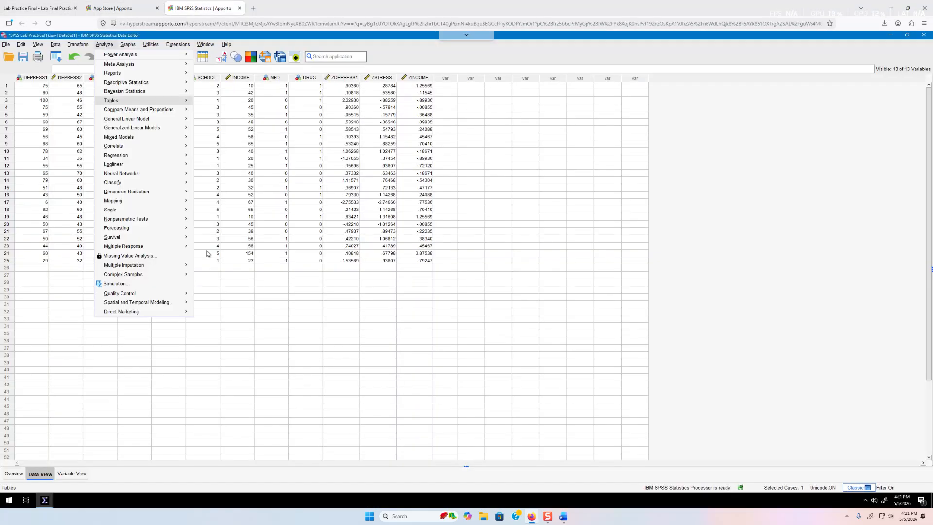
{"action": "mouse_move", "coordinate": [140, 155]}
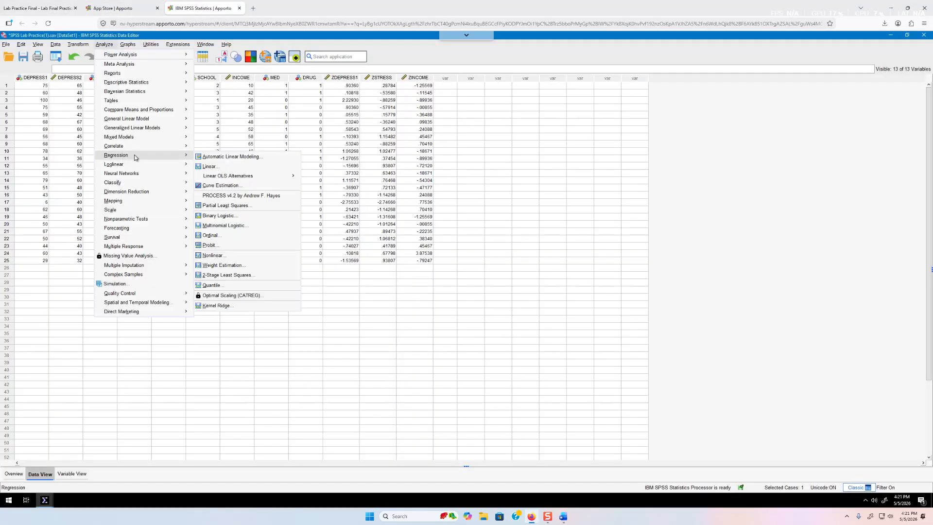
{"action": "left_click", "coordinate": [228, 167]}
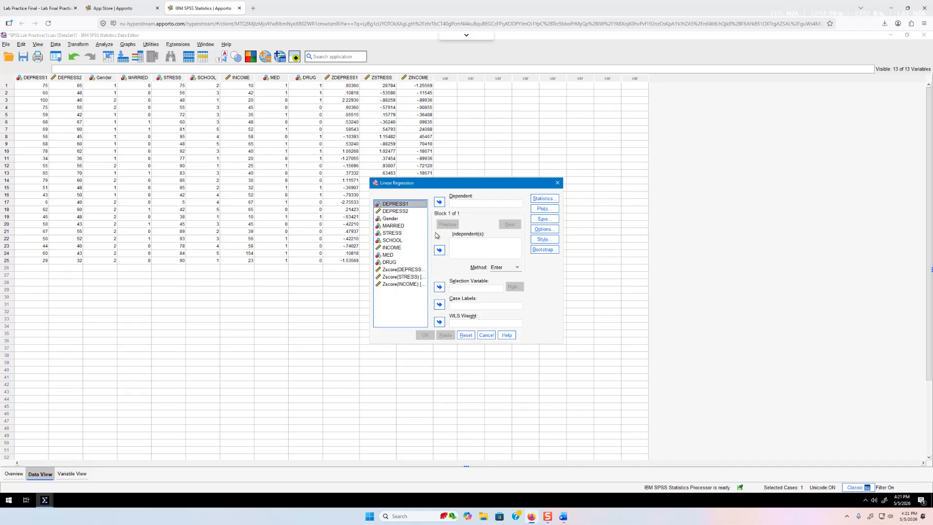
{"action": "left_click", "coordinate": [440, 202]}
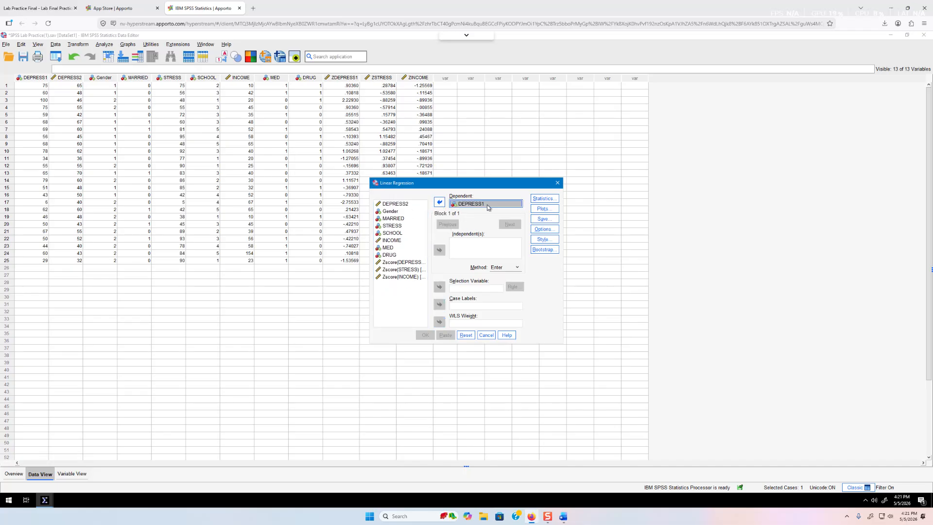
{"action": "left_click", "coordinate": [395, 227]}
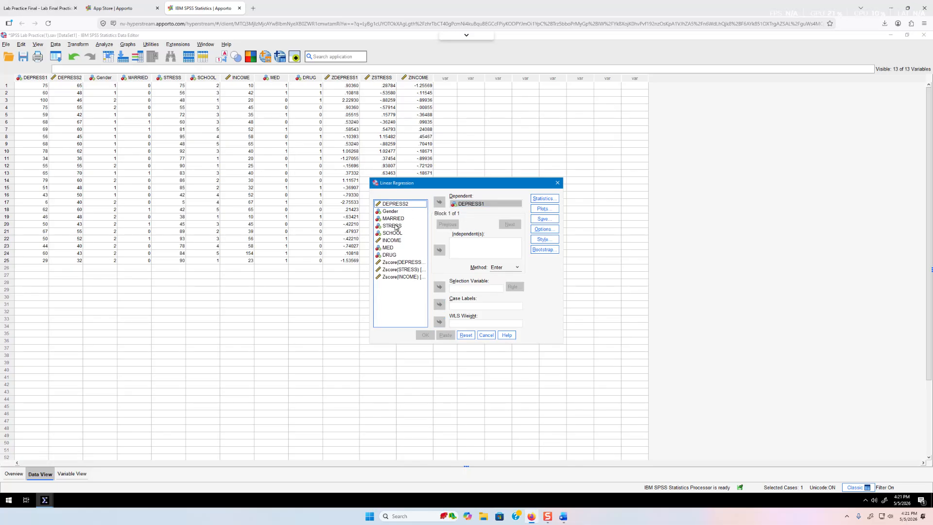
{"action": "left_click", "coordinate": [440, 249]}
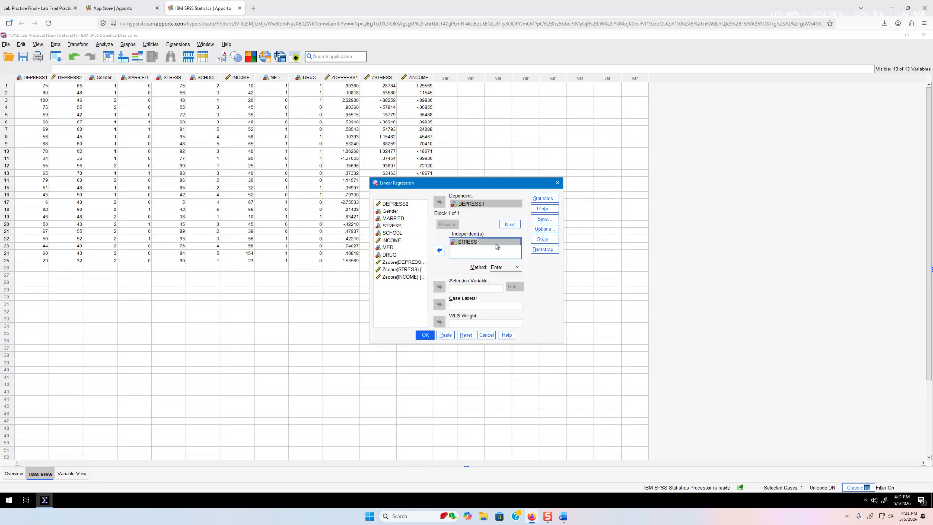
{"action": "left_click", "coordinate": [423, 335]}
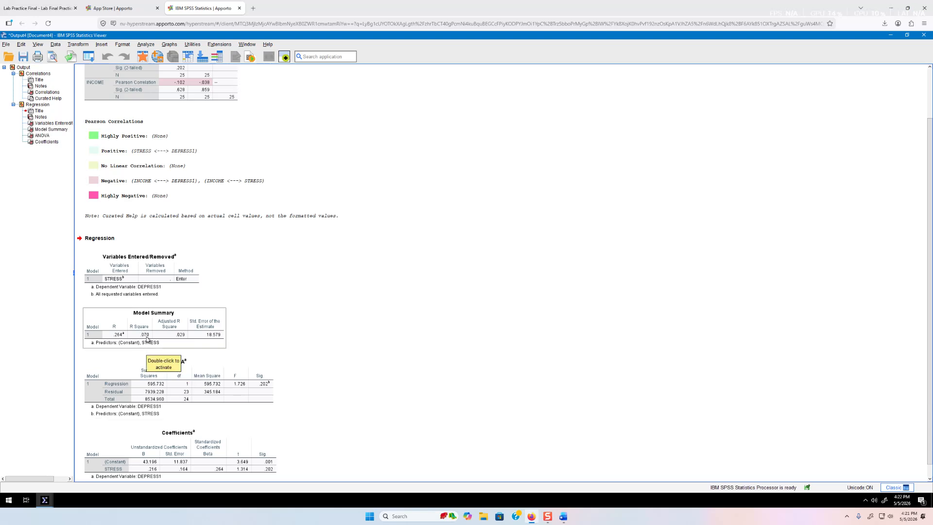
After reviewing R Square .070 and Sig .202, bring up question 4 in the lab PDF
{"action": "left_click", "coordinate": [32, 9]}
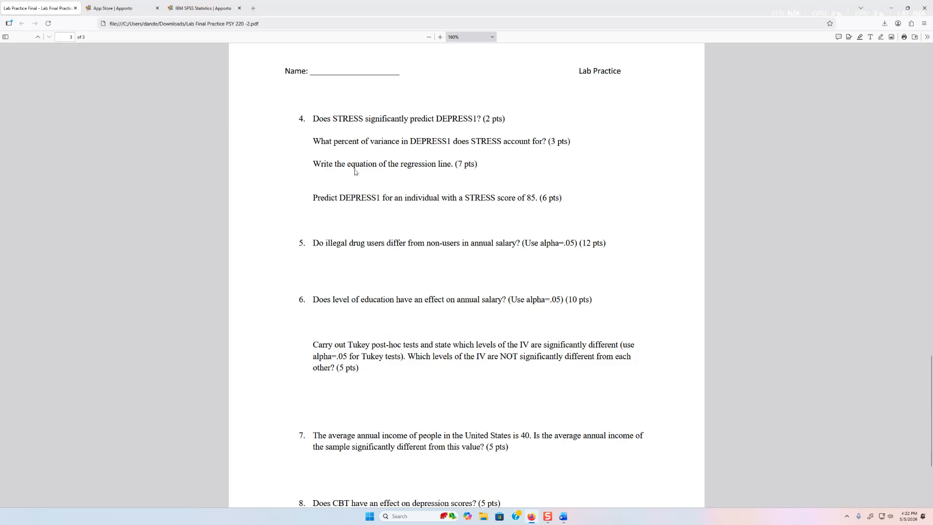
Back in the SPSS regression output, examine the Model Summary and ANOVA tables
{"action": "left_click", "coordinate": [117, 9]}
{"action": "left_click", "coordinate": [203, 8]}
{"action": "left_click", "coordinate": [145, 279]}
{"action": "left_click", "coordinate": [131, 340]}
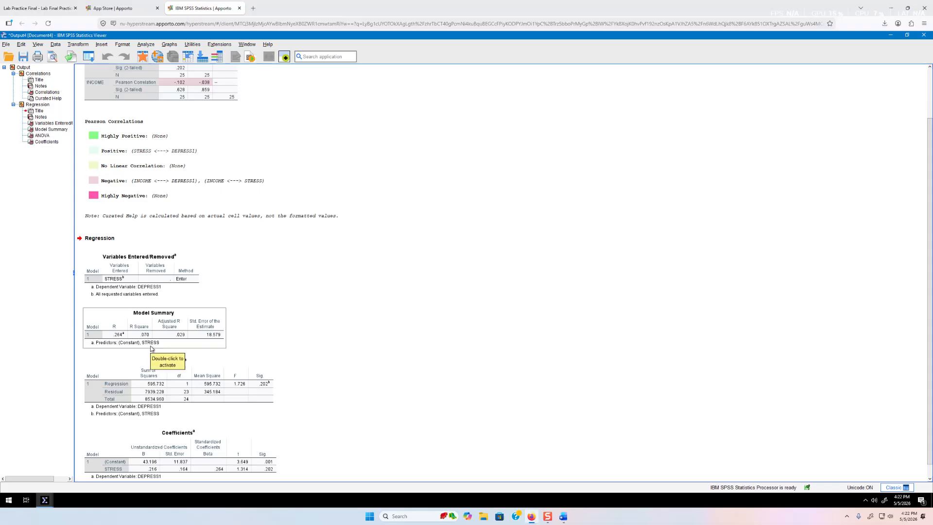
{"action": "left_click", "coordinate": [295, 329]}
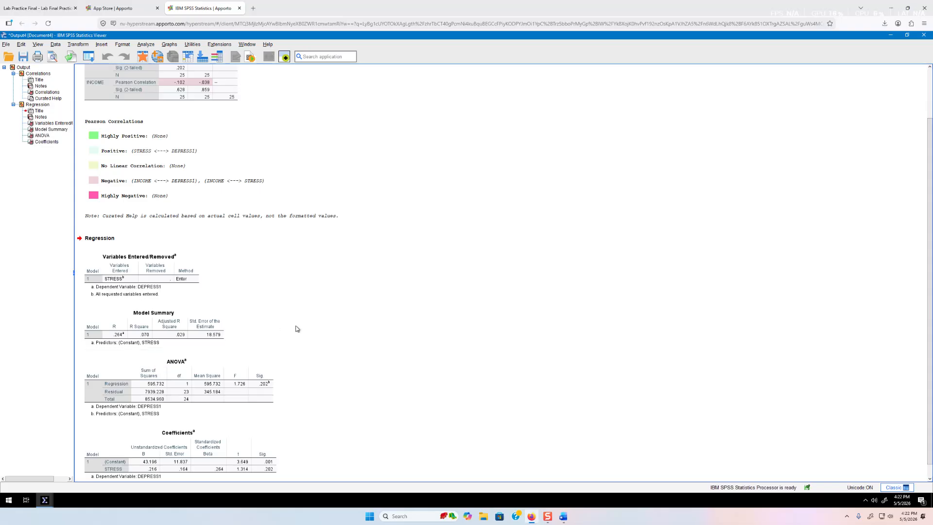
{"action": "left_click", "coordinate": [123, 333]}
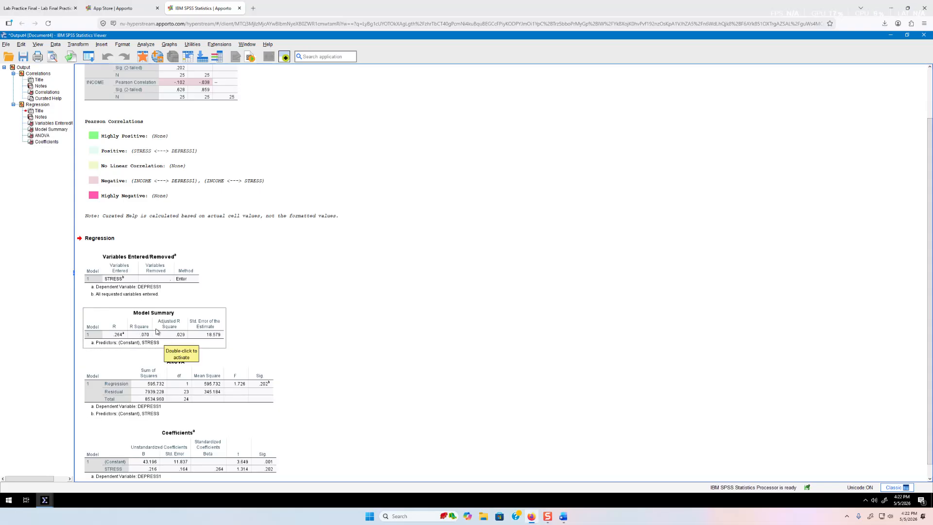
{"action": "left_click", "coordinate": [172, 362]}
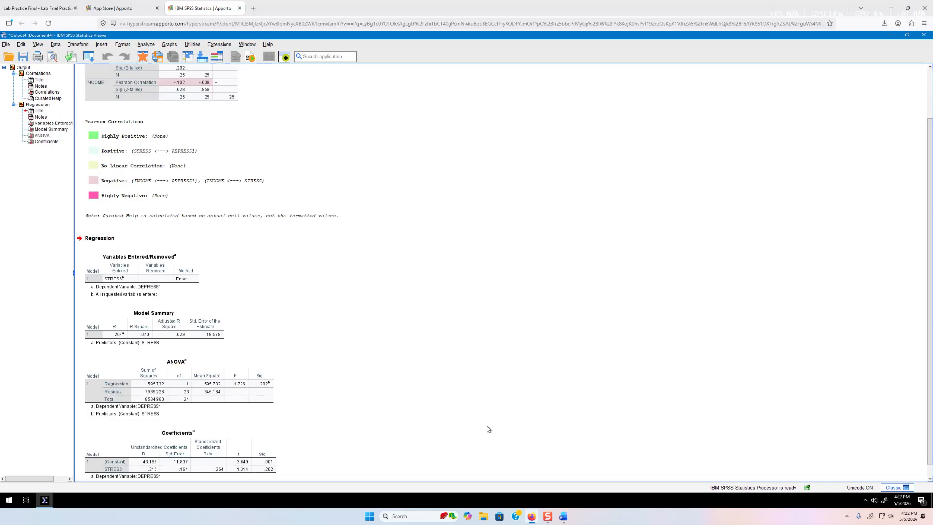
{"action": "left_click", "coordinate": [567, 519]}
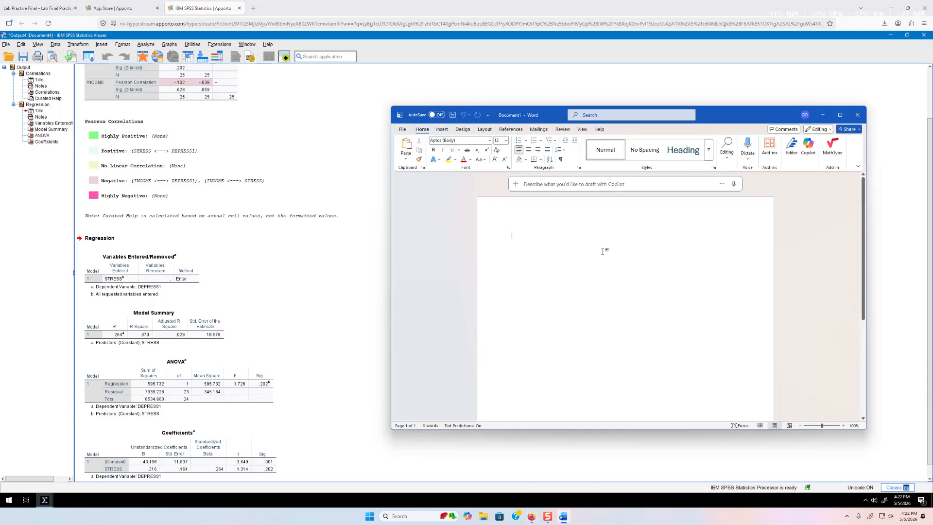
Type '4. Not significant, F(1,23)= 1.726, p=.202' in Word, checking the ANOVA table, and start a new line
{"action": "type", "text": "No,"}
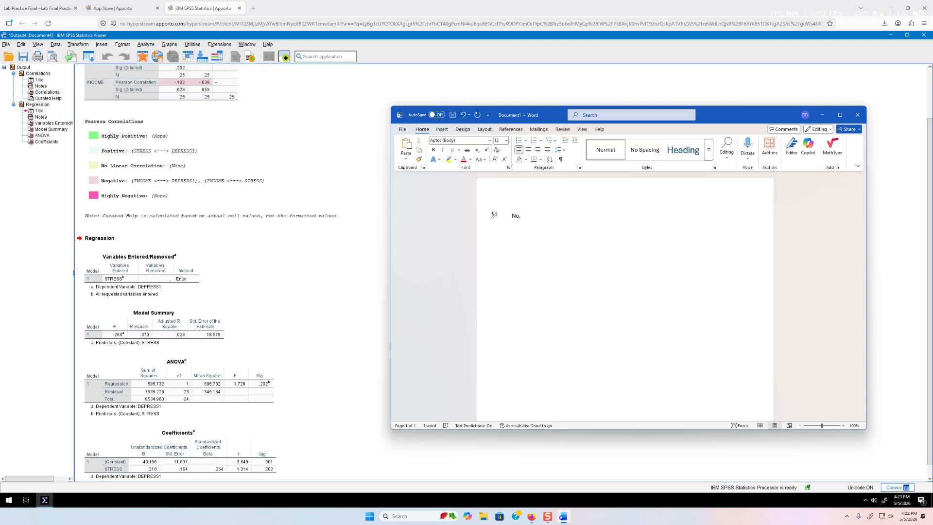
{"action": "type", "text": "4. "}
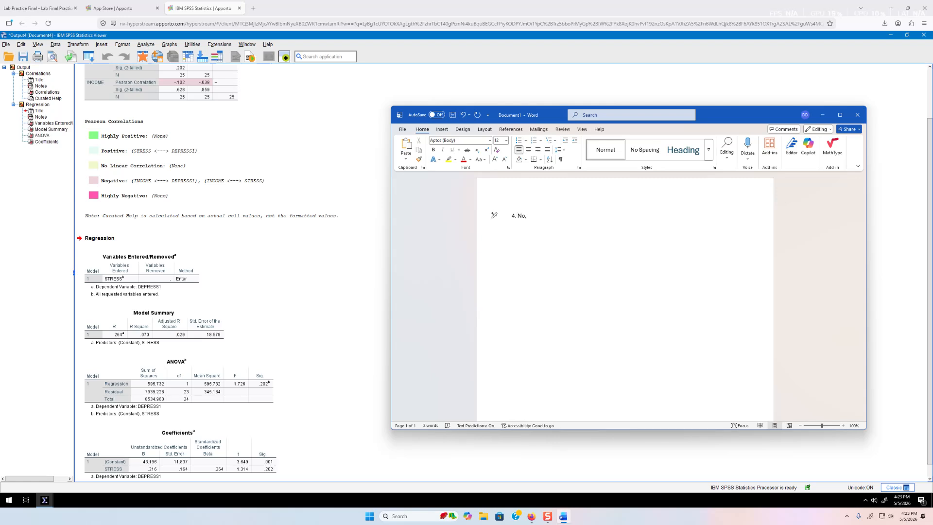
{"action": "type", "text": " significant, F(1,23)= 1.726, p=.202"}
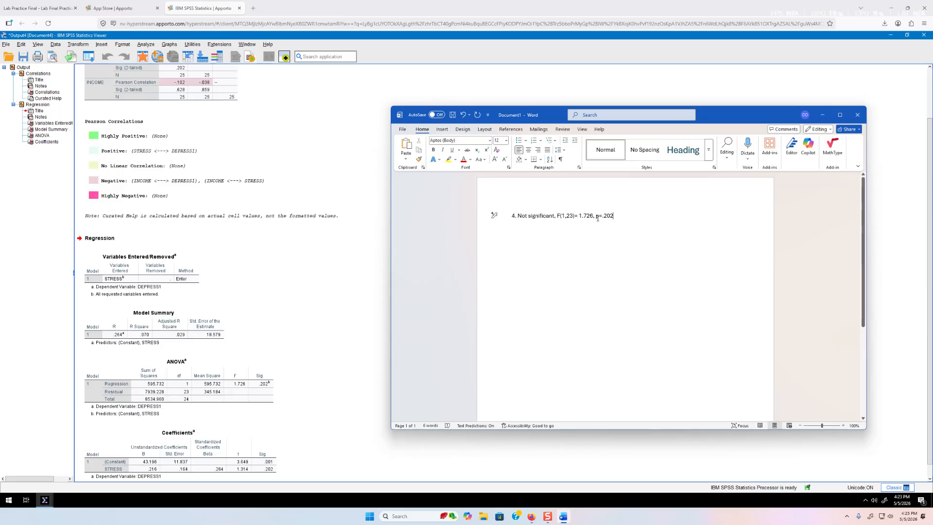
{"action": "left_click", "coordinate": [227, 403]}
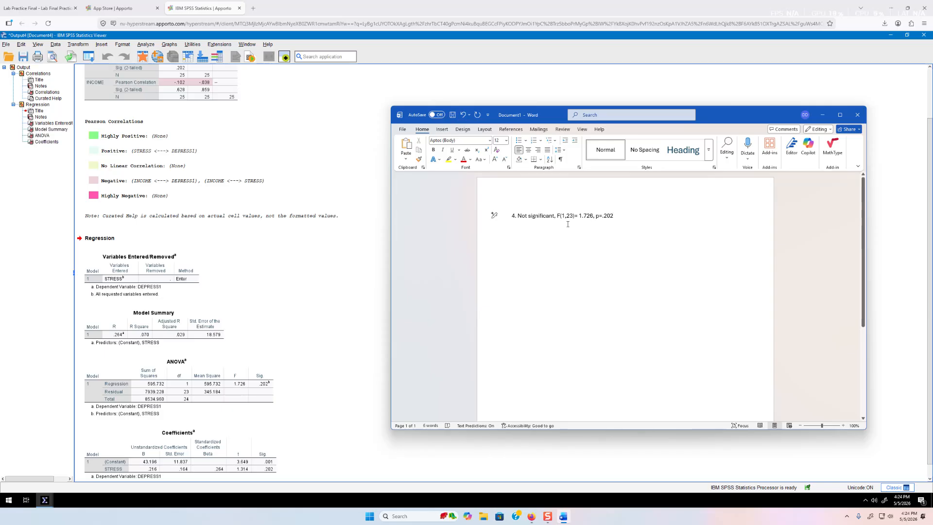
{"action": "left_click", "coordinate": [155, 407]}
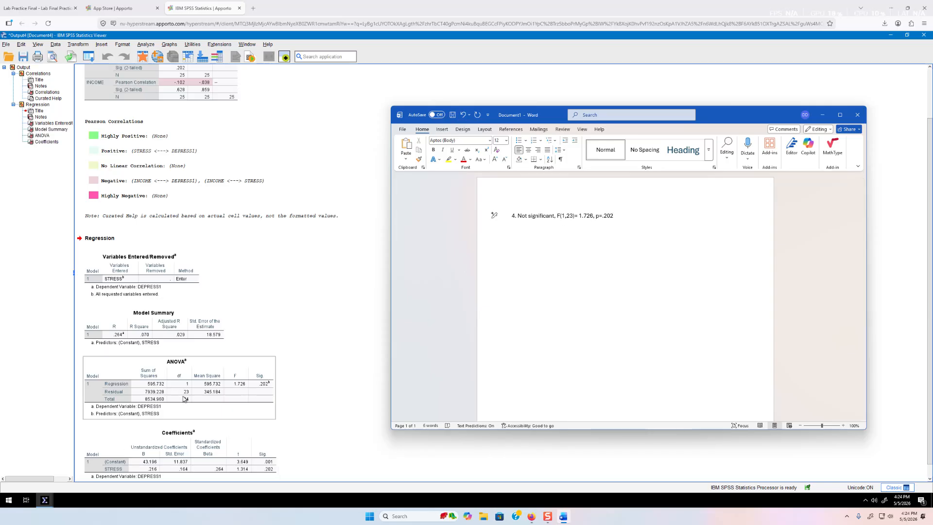
{"action": "left_click", "coordinate": [642, 340]}
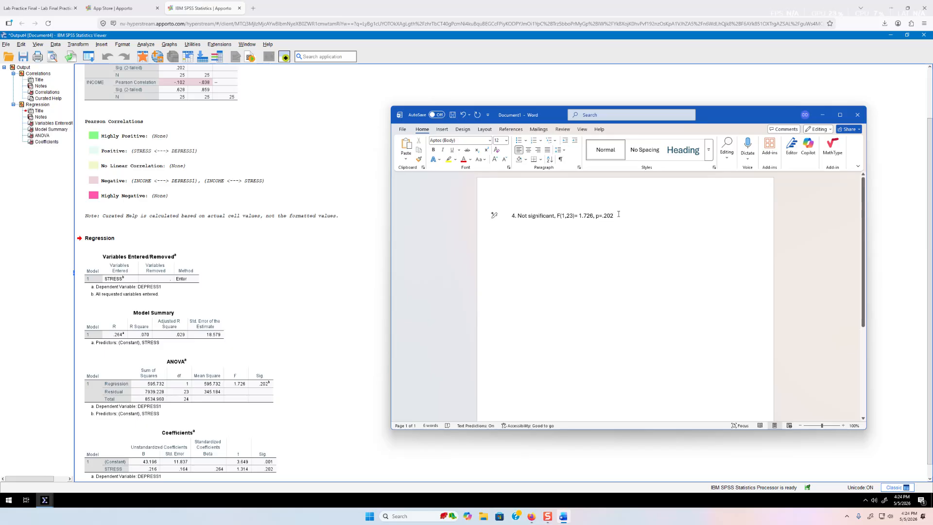
{"action": "key", "text": "Return"}
{"action": "key", "text": "Return"}
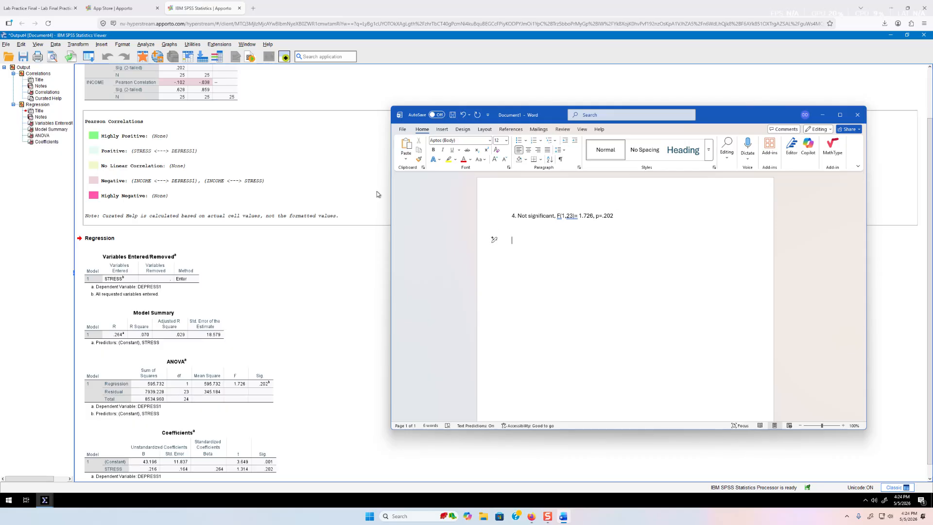
{"action": "left_click", "coordinate": [110, 6]}
{"action": "left_click", "coordinate": [37, 8]}
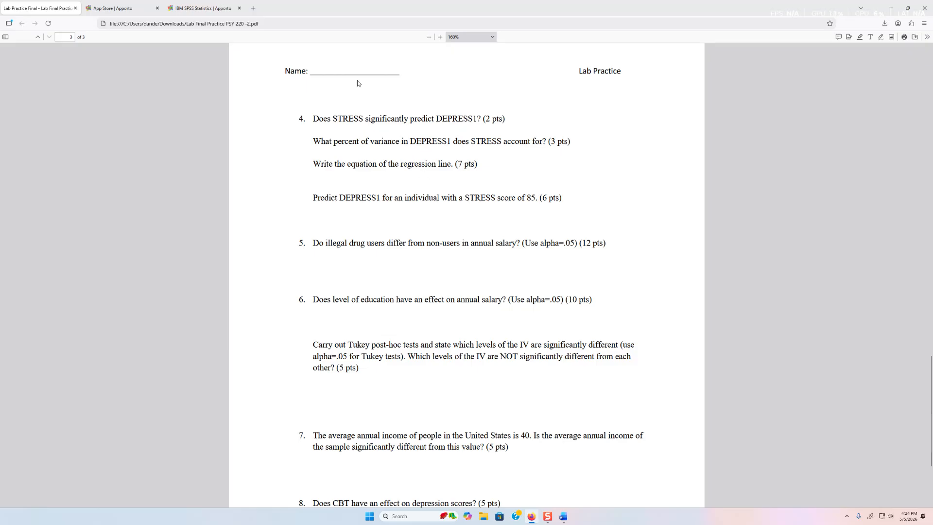
{"action": "left_click", "coordinate": [203, 8]}
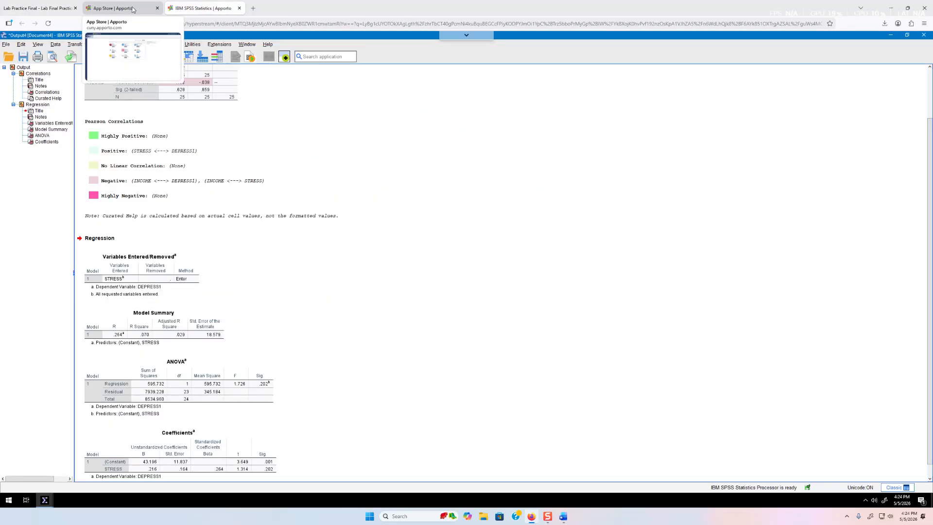
{"action": "scroll", "coordinate": [418, 314], "scroll_direction": "down", "scroll_amount": 1}
{"action": "left_click", "coordinate": [265, 382]}
{"action": "left_click", "coordinate": [184, 424]}
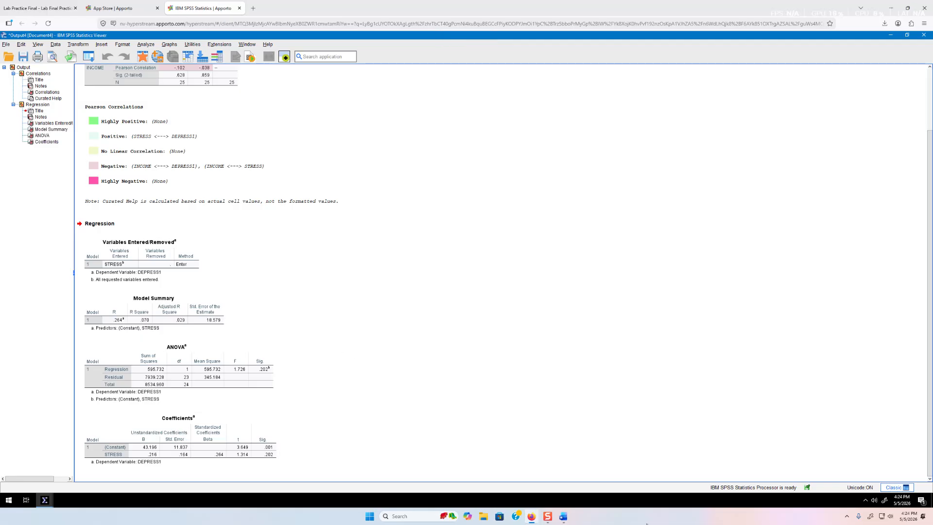
{"action": "left_click", "coordinate": [563, 516]}
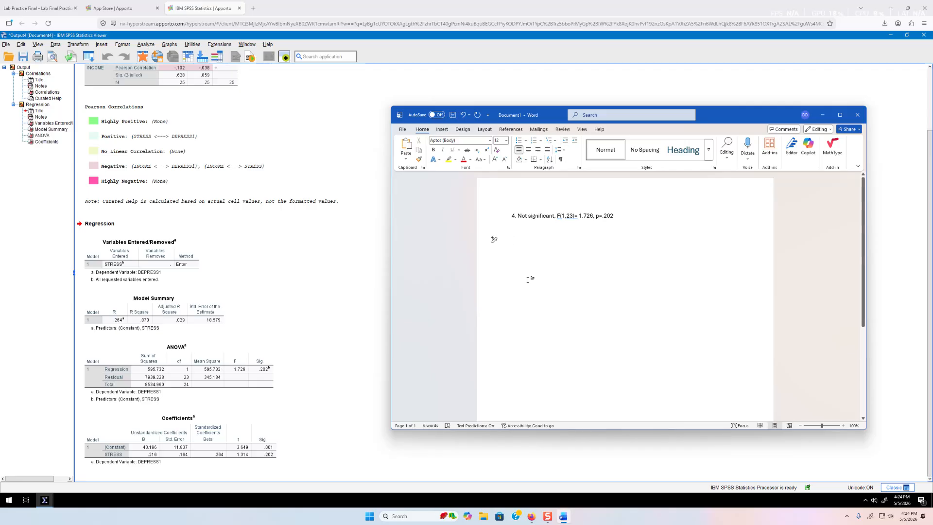
Write the general regression equation Y' = bx + a and check the SPSS coefficients
{"action": "type", "text": "Y"}
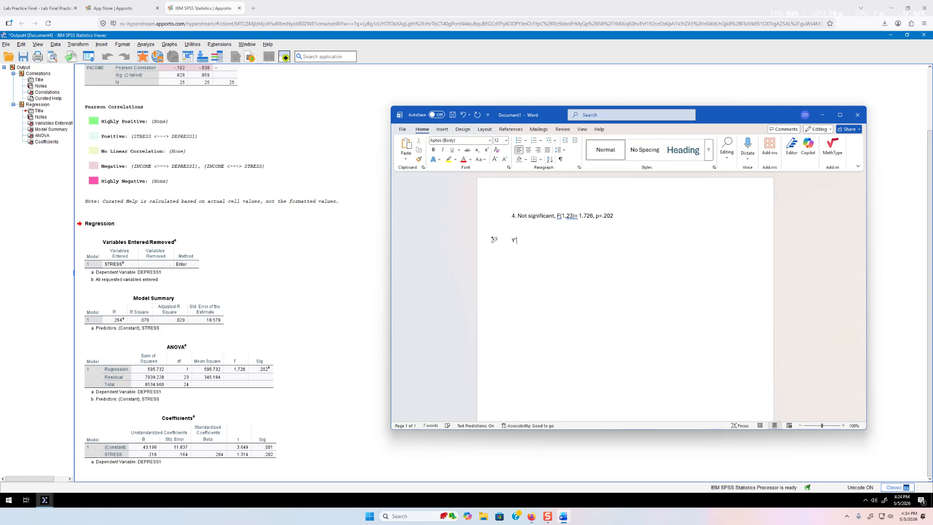
{"action": "type", "text": "' = bx + a"}
{"action": "key", "text": "Return"}
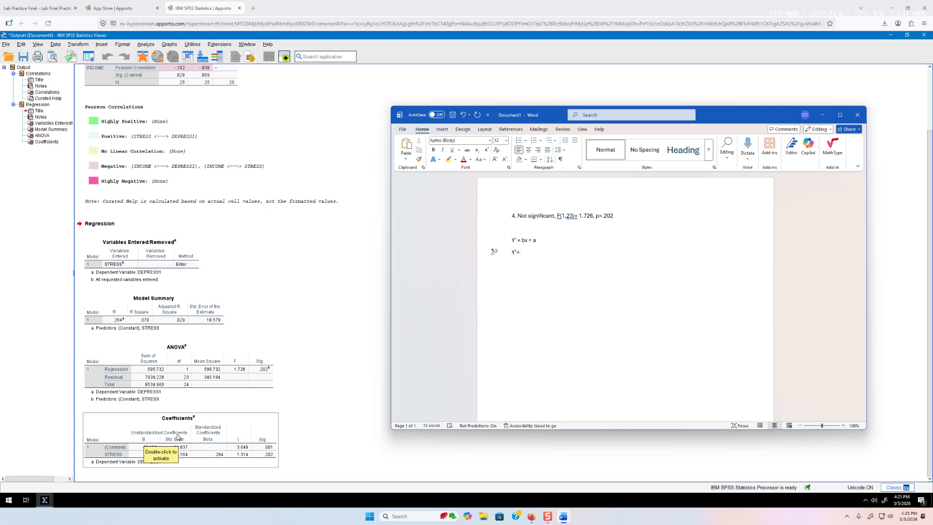
{"action": "left_click", "coordinate": [156, 459]}
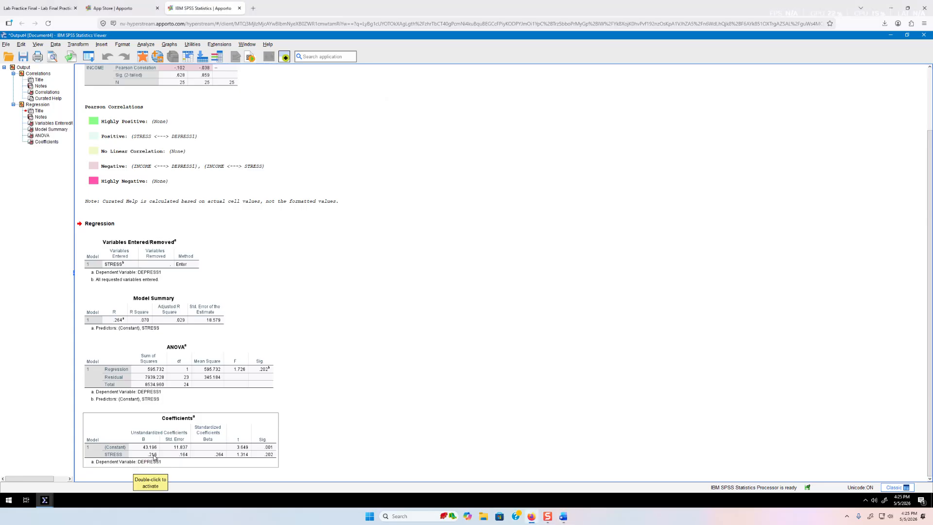
{"action": "left_click", "coordinate": [564, 516]}
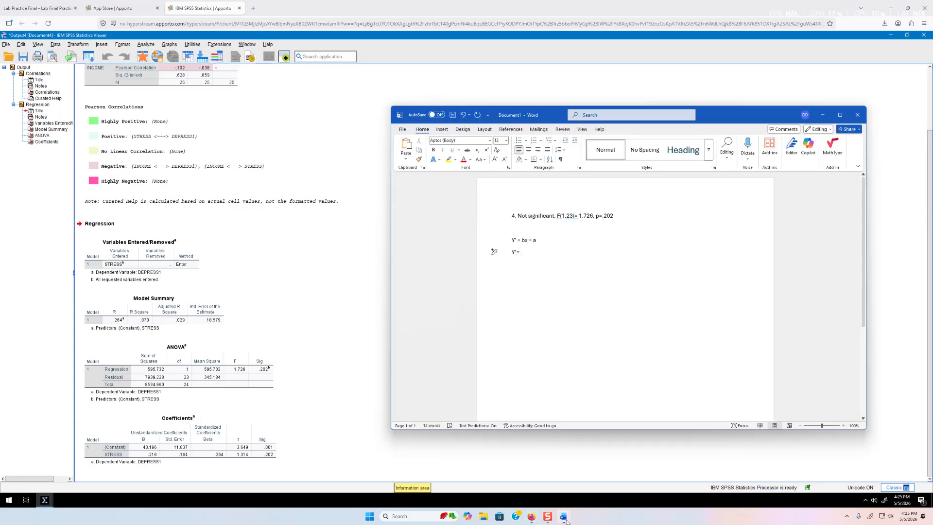
Write the regression line Y'= .216(X)+ 43.196 using the Coefficients table values
{"action": "type", "text": ".2"}
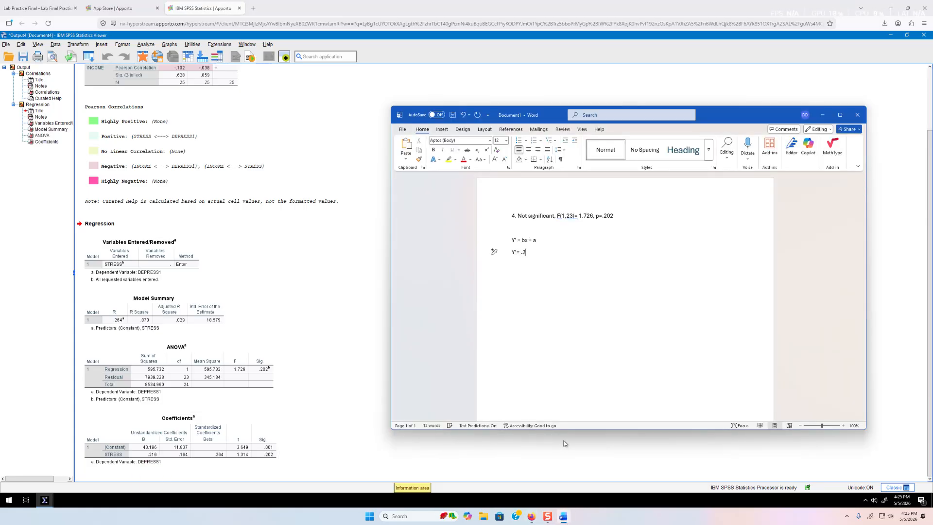
{"action": "type", "text": "16X"}
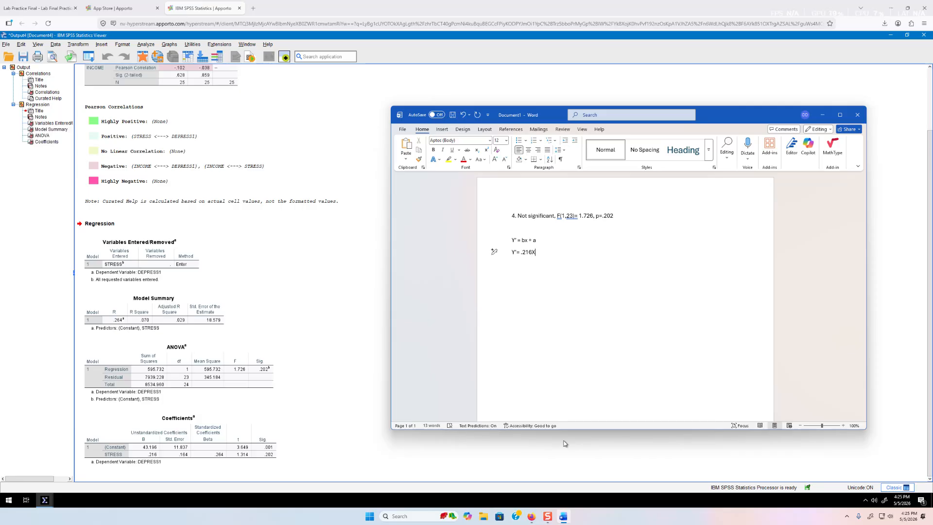
{"action": "key", "text": "Left"}
{"action": "key", "text": "Left"}
{"action": "key", "text": "Left"}
{"action": "key", "text": "Left"}
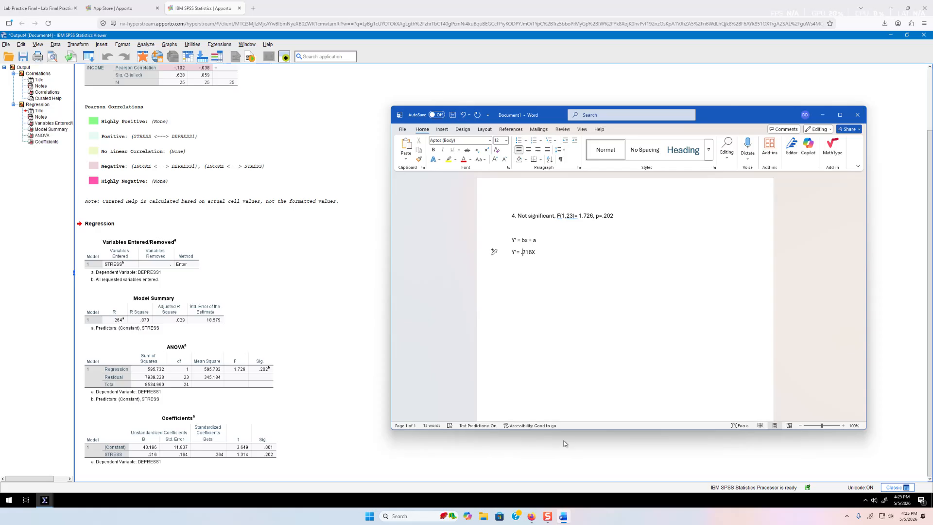
{"action": "type", "text": "(X"}
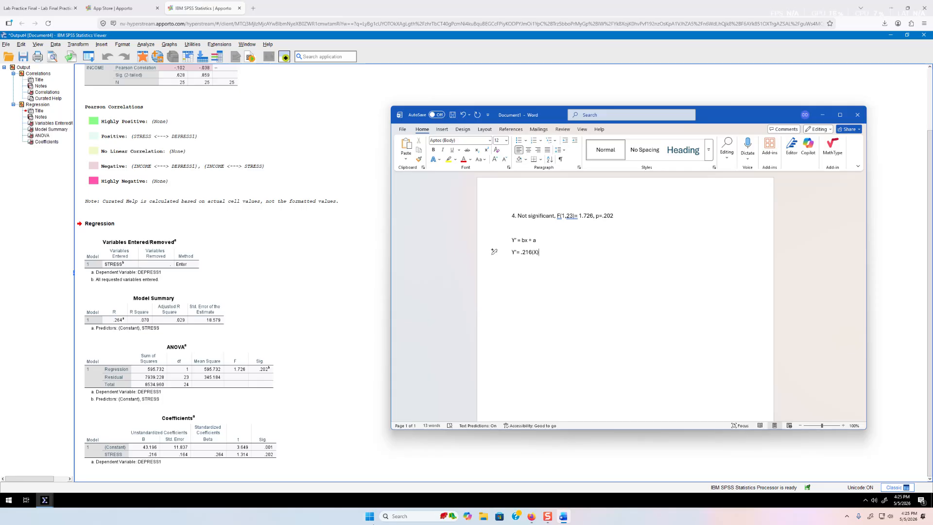
{"action": "left_click", "coordinate": [134, 450]}
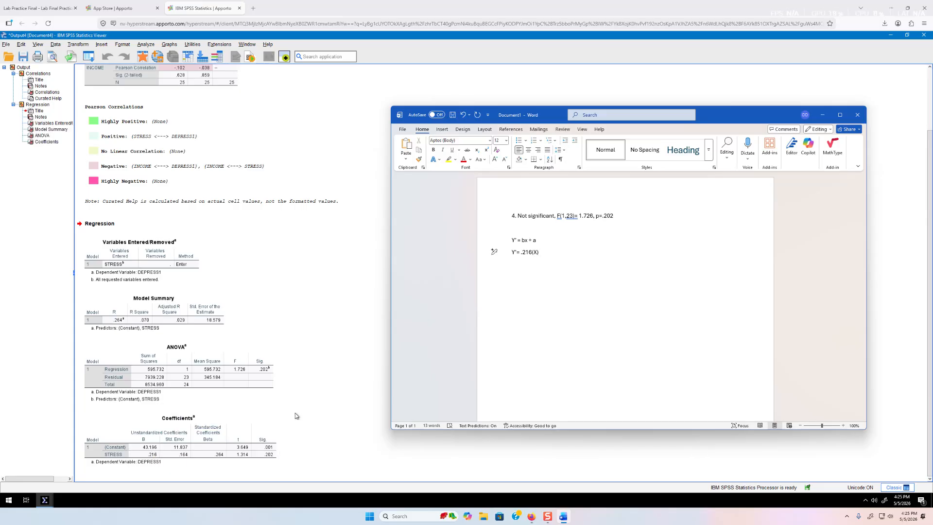
{"action": "type", "text": "43.196"}
{"action": "key", "text": "Return"}
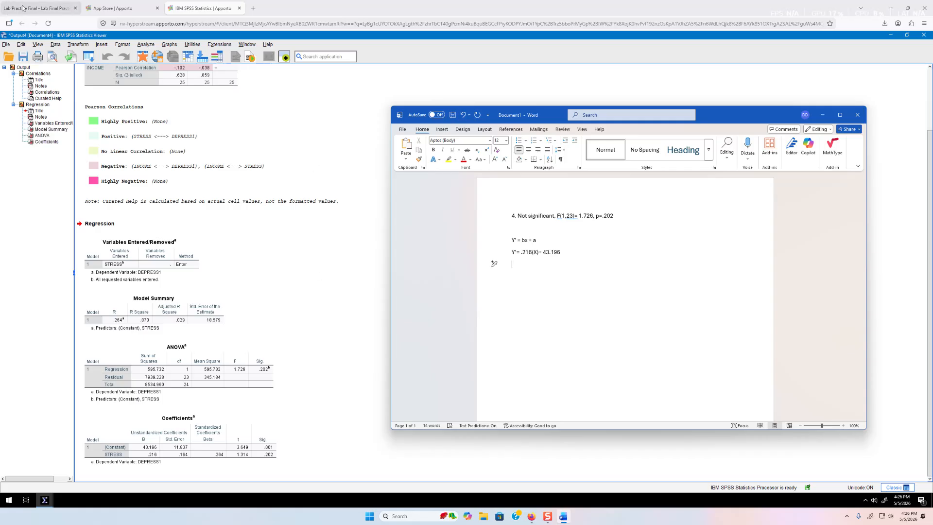
Look over the lab questions PDF and the SPSS regression output
{"action": "left_click", "coordinate": [23, 6]}
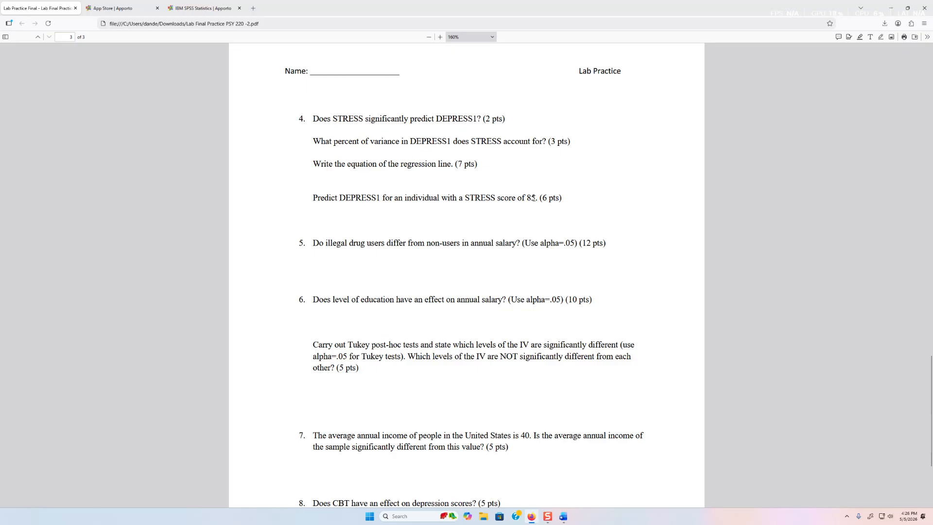
{"action": "left_click", "coordinate": [195, 11]}
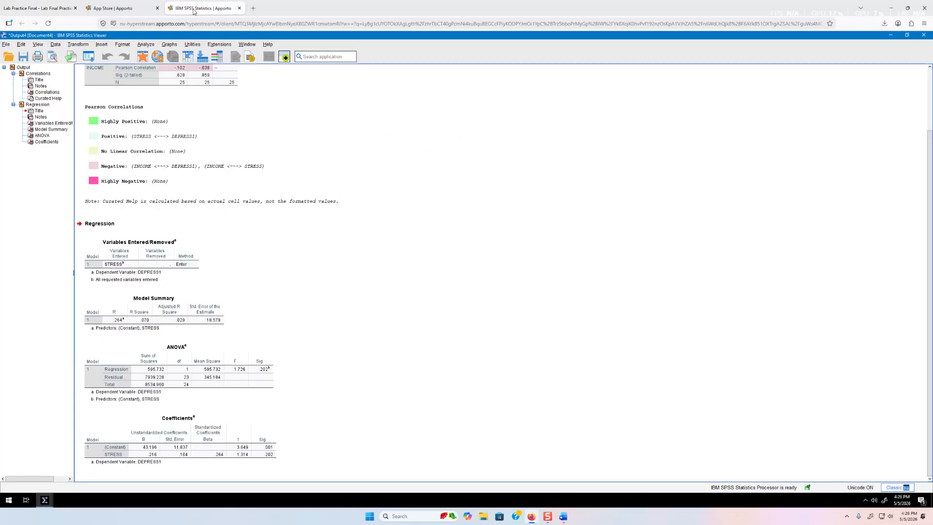
{"action": "left_click", "coordinate": [110, 11]}
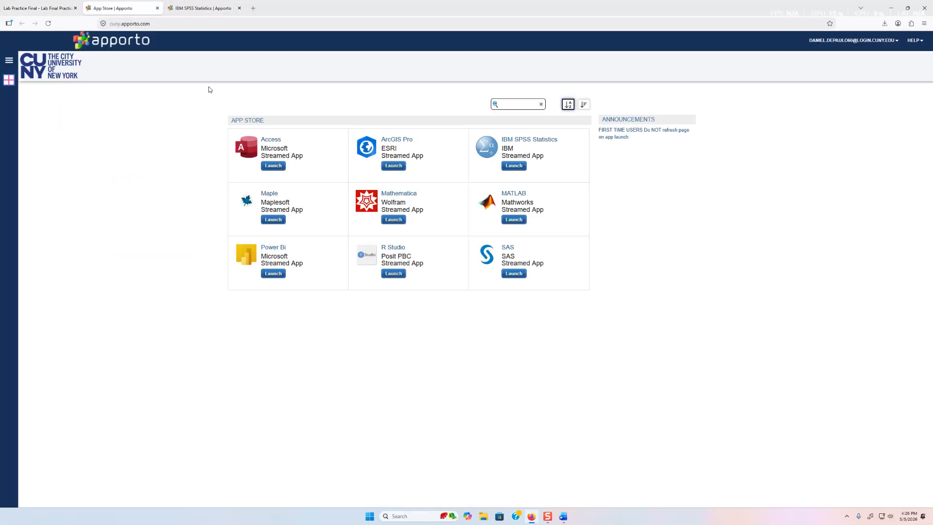
Add the prediction for a STRESS score of 85: Y' = .216(85) + 43.196 = 61.56
{"action": "left_click", "coordinate": [207, 9]}
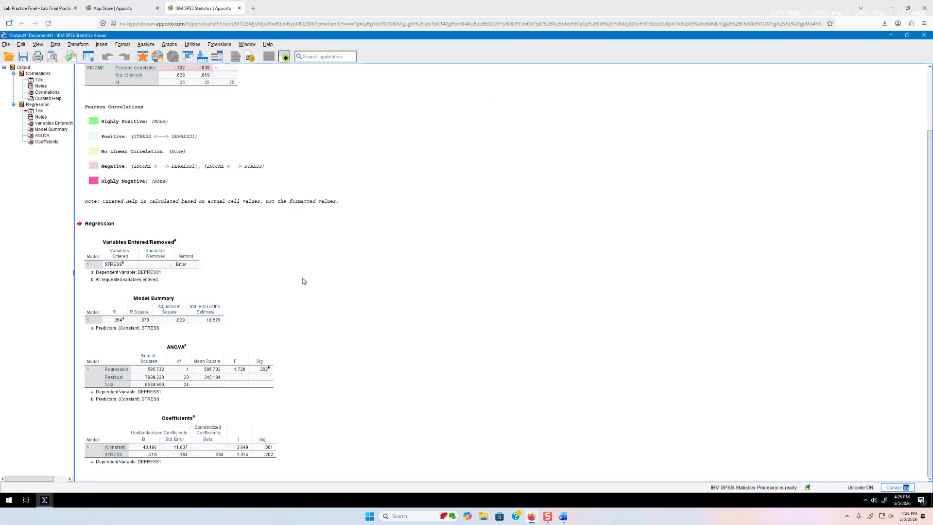
{"action": "left_click", "coordinate": [566, 516]}
{"action": "type", "text": "Y'"}
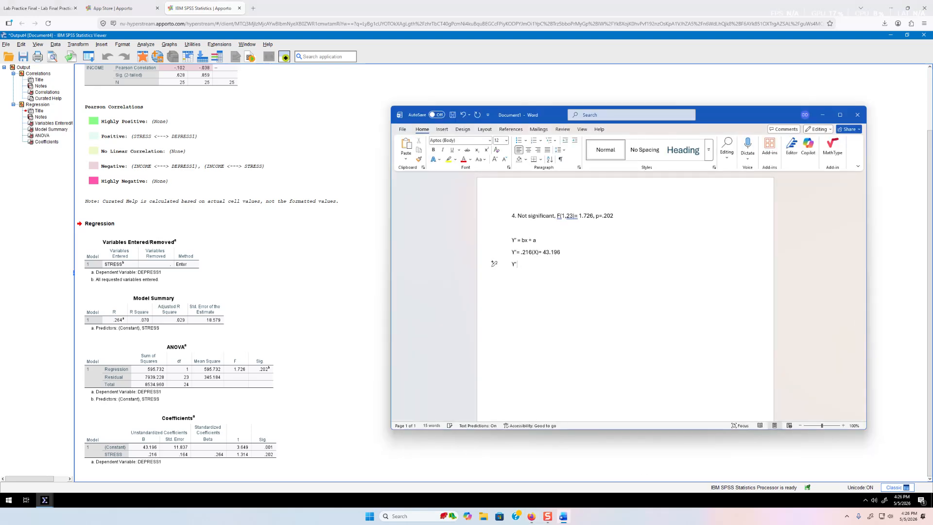
{"action": "type", "text": " = .126"}
{"action": "key", "text": "BackSpace"}
{"action": "key", "text": "BackSpace"}
{"action": "key", "text": "BackSpace"}
{"action": "type", "text": "216(85) +"}
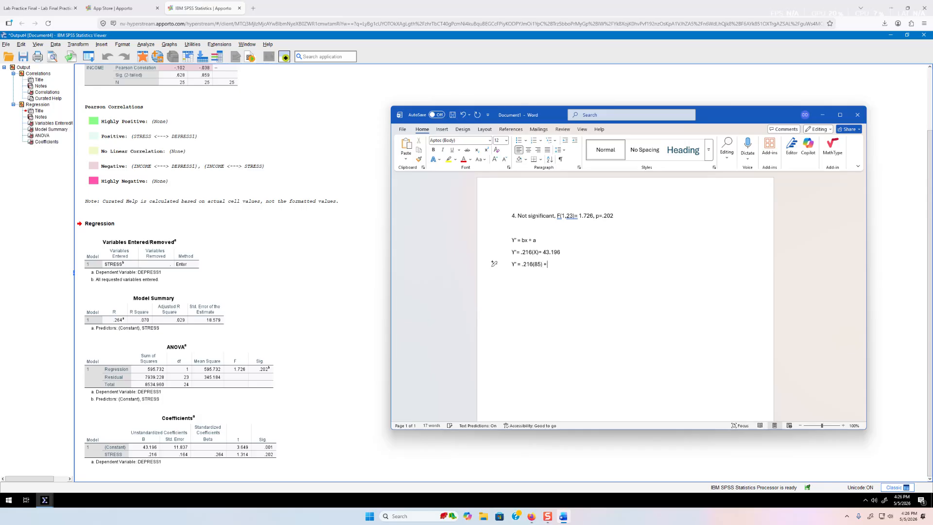
{"action": "type", "text": " 43.196 = 61"}
{"action": "type", "text": ".56"}
{"action": "double_click", "coordinate": [571, 264]}
{"action": "left_click", "coordinate": [586, 267]}
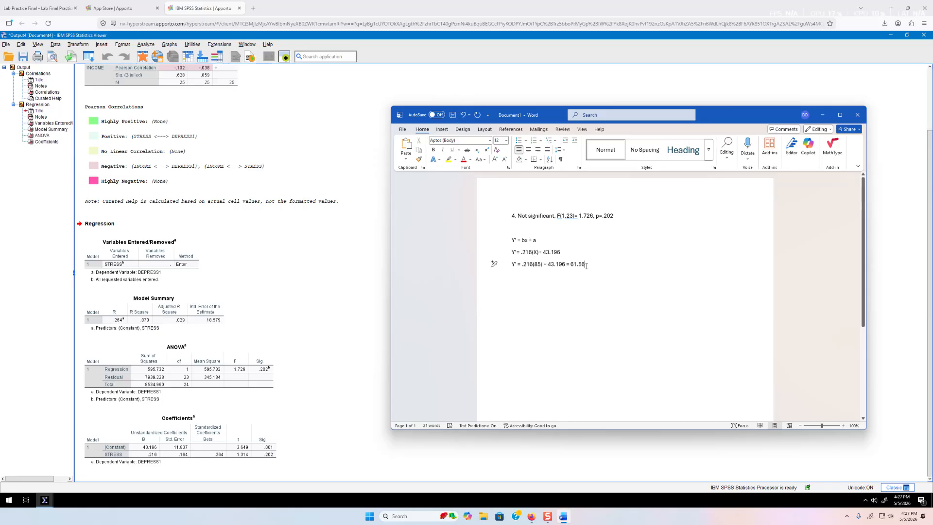
{"action": "key", "text": "Return"}
{"action": "key", "text": "Return"}
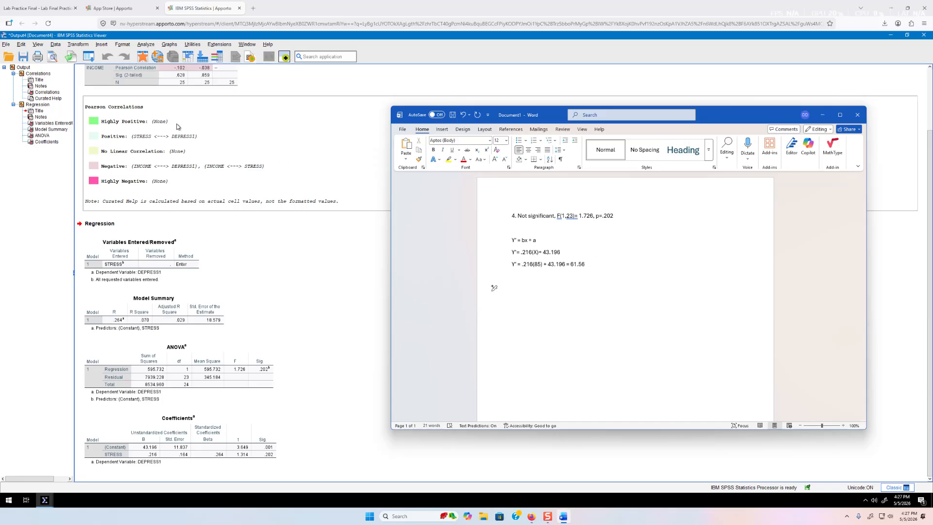
{"action": "left_click", "coordinate": [57, 13]}
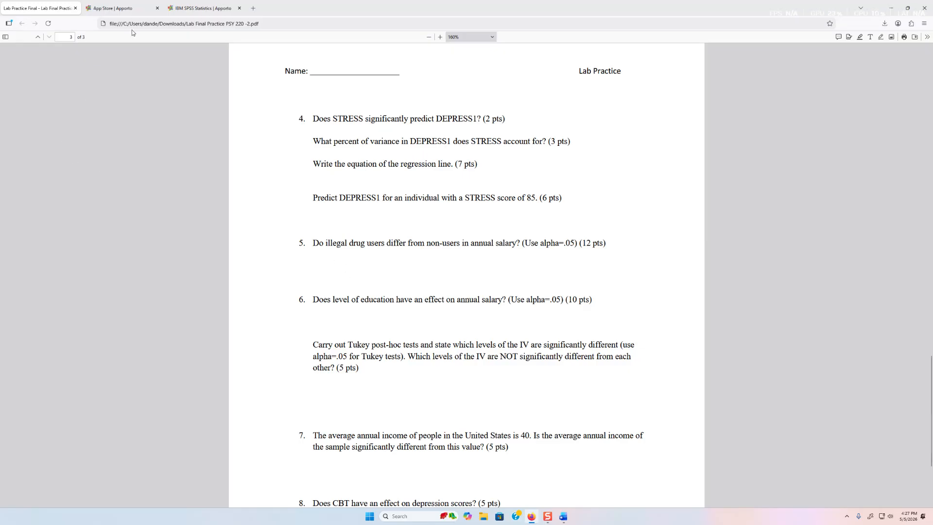
Leave the lab questions PDF and return to the SPSS regression output
{"action": "left_click", "coordinate": [129, 8]}
{"action": "left_click", "coordinate": [191, 8]}
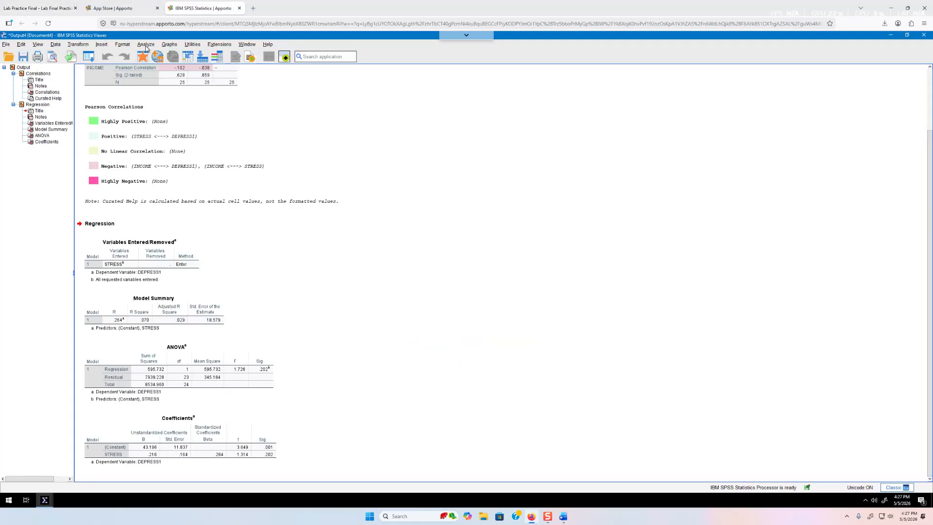
Start an Independent-Samples T Test from Analyze > Compare Means and select DRUG
{"action": "left_click", "coordinate": [145, 45]}
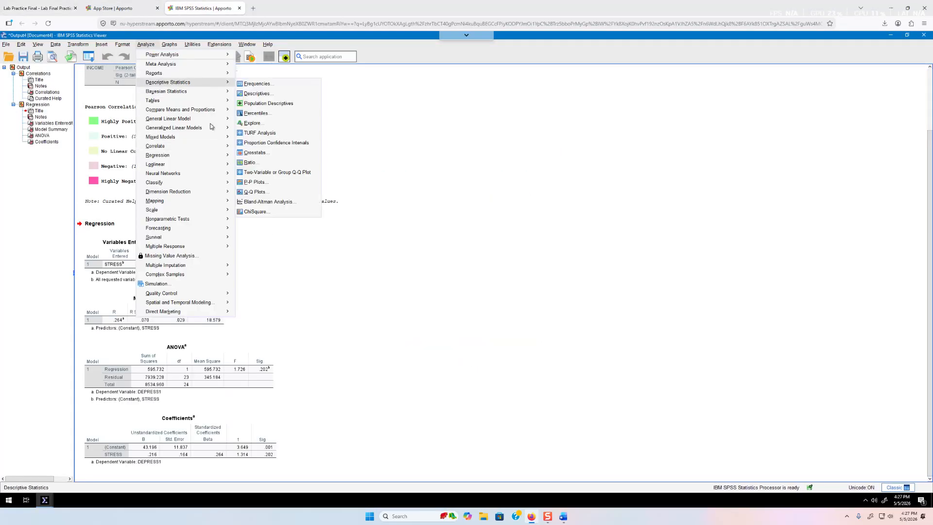
{"action": "mouse_move", "coordinate": [202, 111]}
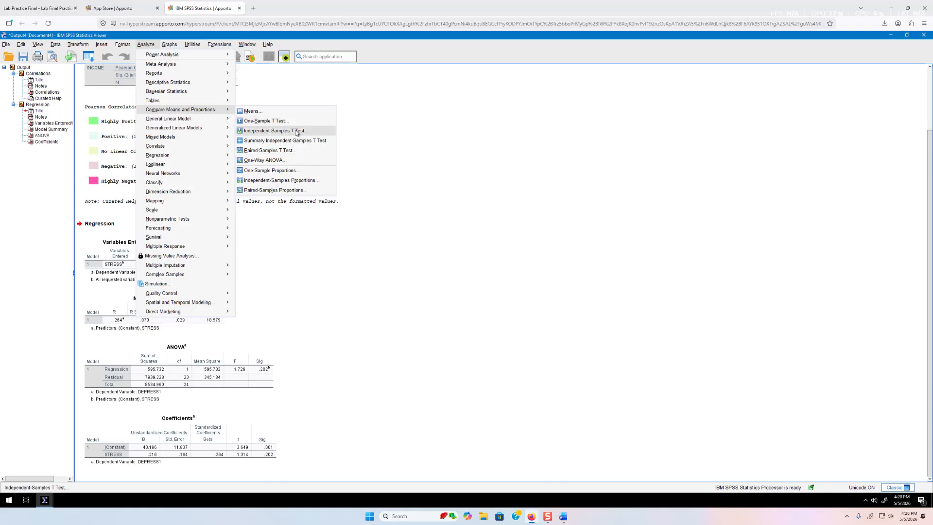
{"action": "left_click", "coordinate": [297, 132]}
{"action": "scroll", "coordinate": [438, 236], "scroll_direction": "down", "scroll_amount": 1}
{"action": "left_click", "coordinate": [377, 275]}
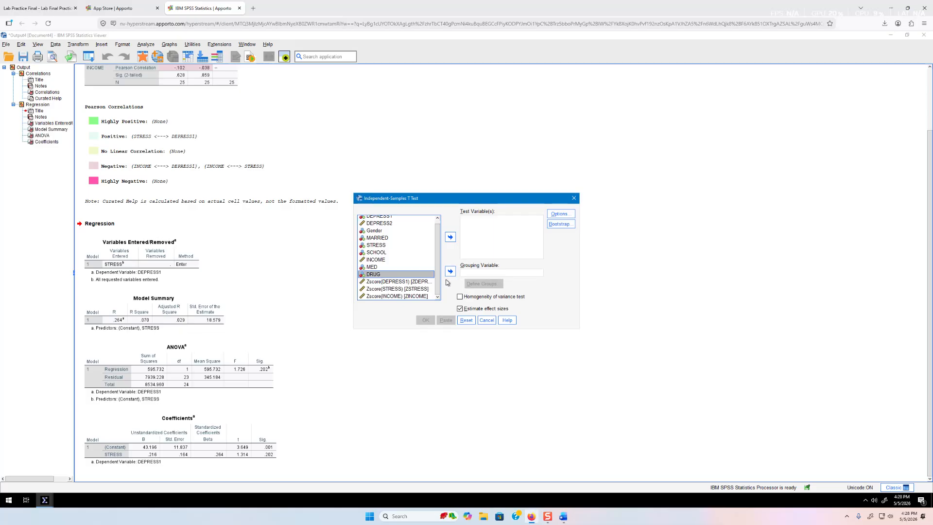
Make DRUG the grouping variable after checking its coding in the lab PDF, then open Define Groups
{"action": "left_click", "coordinate": [450, 271]}
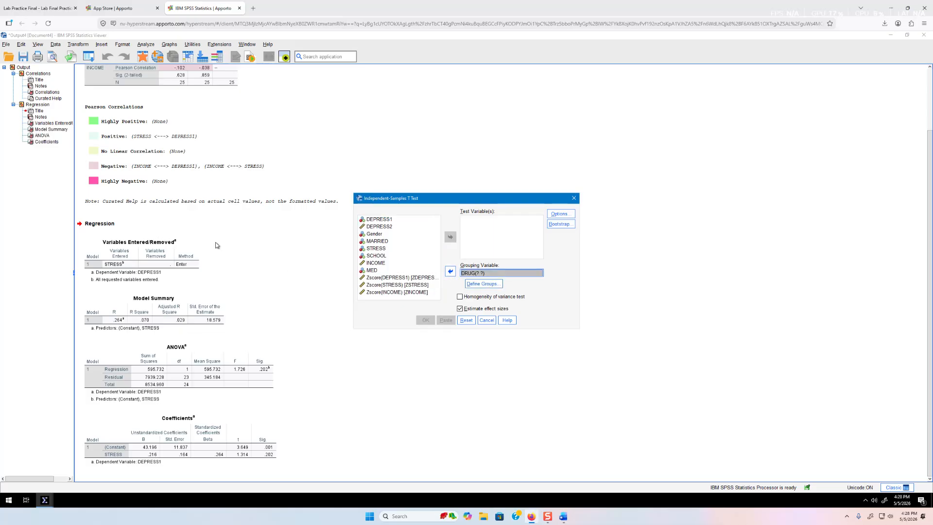
{"action": "left_click", "coordinate": [118, 9]}
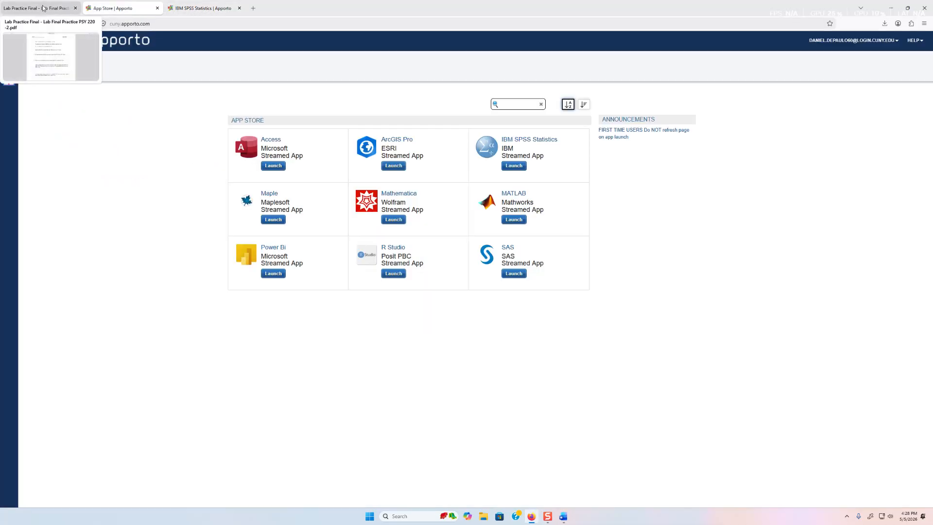
{"action": "left_click", "coordinate": [54, 8]}
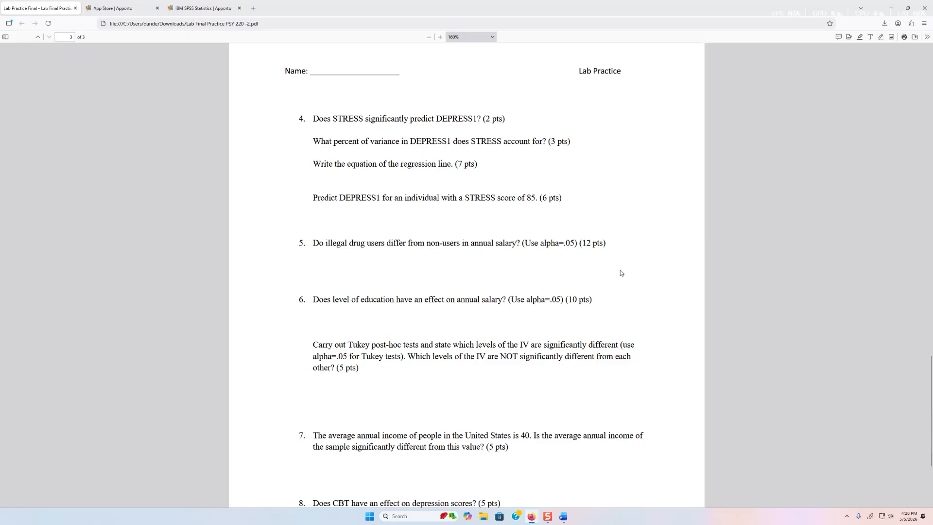
{"action": "scroll", "coordinate": [631, 254], "scroll_direction": "up", "scroll_amount": 20}
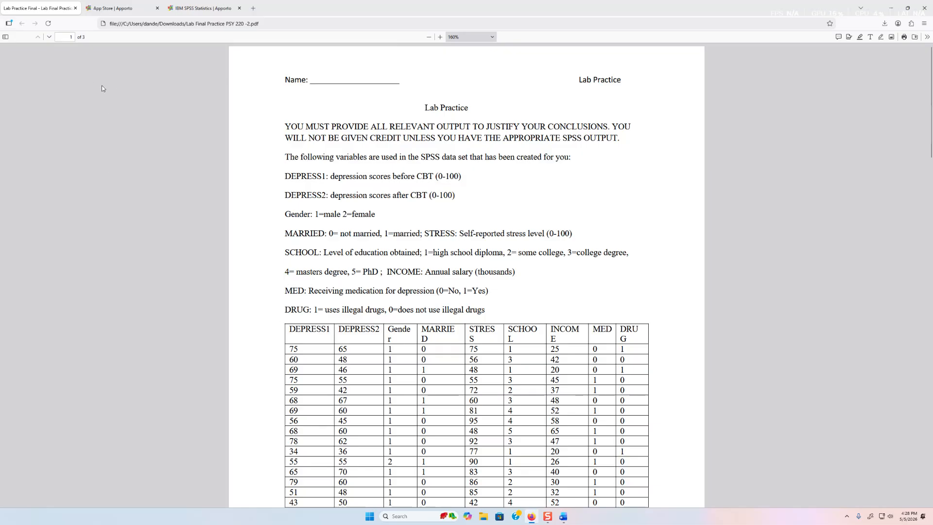
{"action": "left_click", "coordinate": [115, 8]}
{"action": "left_click", "coordinate": [200, 9]}
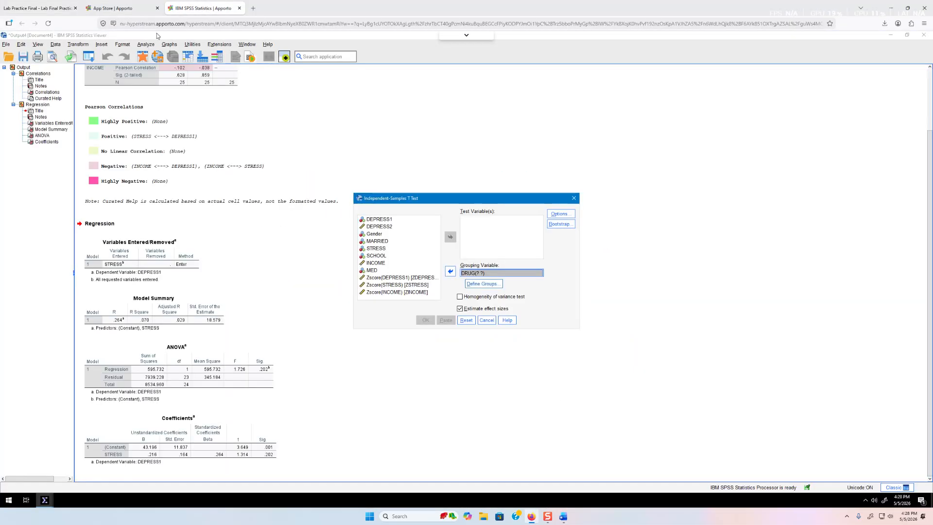
{"action": "left_click", "coordinate": [485, 284]}
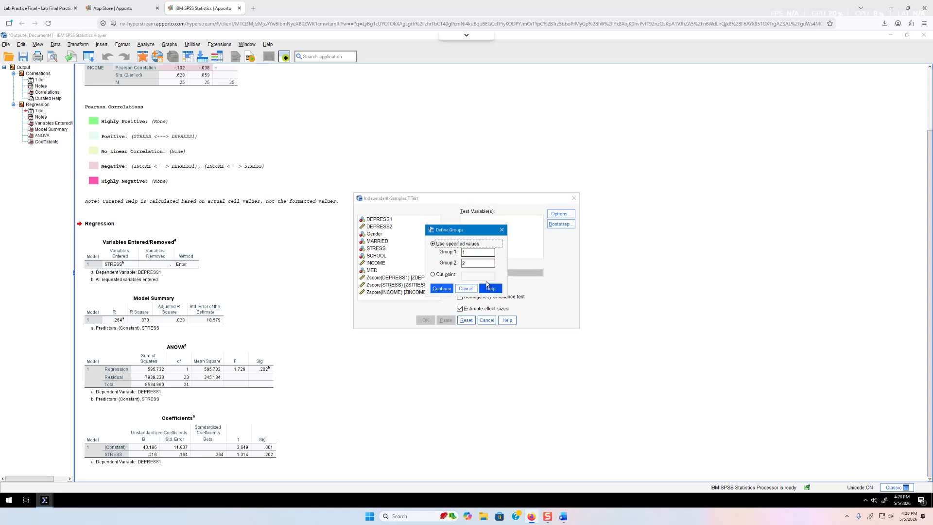
Set Group 1 to 0 and Group 2 to 1 for DRUG
{"action": "double_click", "coordinate": [477, 252]}
{"action": "type", "text": "0"}
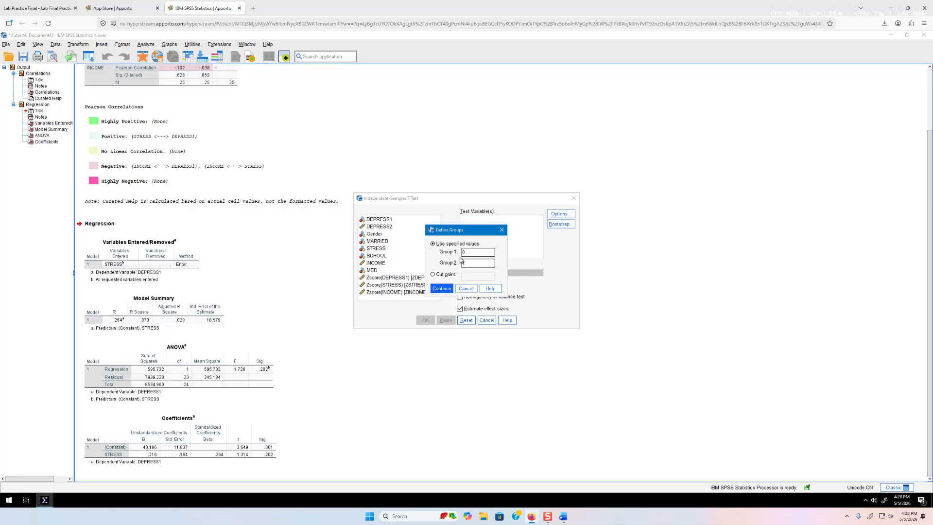
{"action": "left_click", "coordinate": [442, 289]}
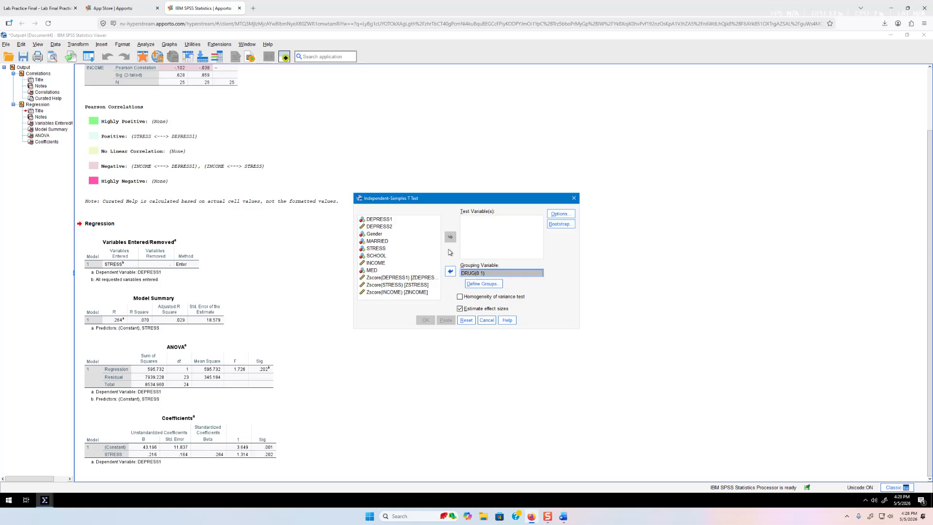
Review the lab questions in the PDF, then return to the t-test setup
{"action": "left_click", "coordinate": [50, 9]}
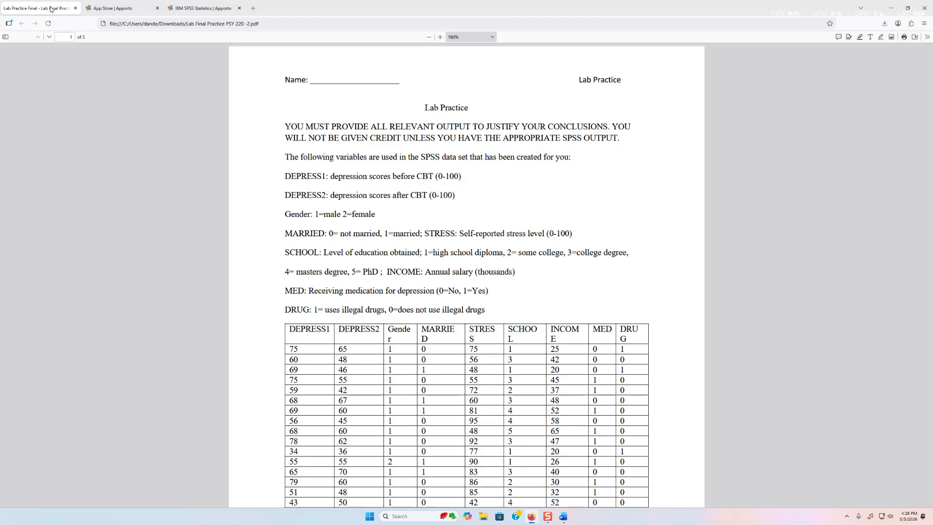
{"action": "scroll", "coordinate": [368, 247], "scroll_direction": "down", "scroll_amount": 20}
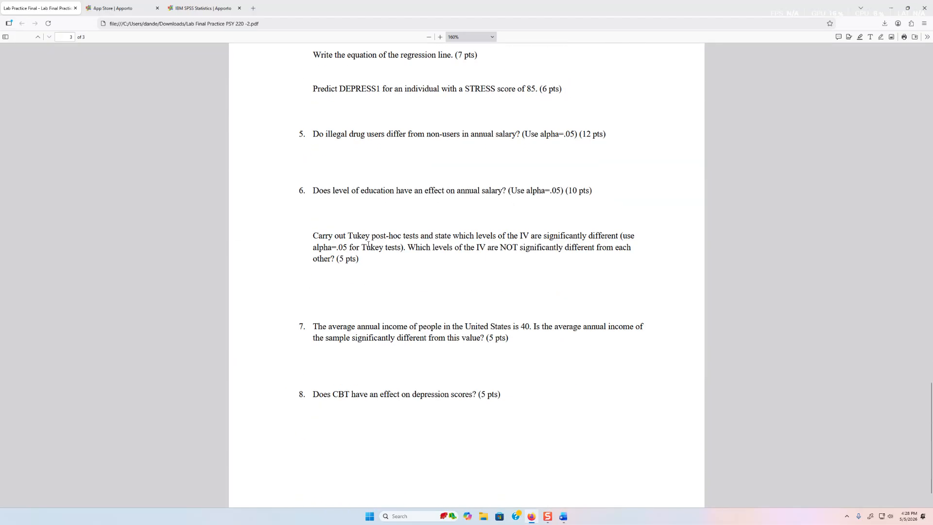
{"action": "scroll", "coordinate": [367, 248], "scroll_direction": "up", "scroll_amount": 8}
{"action": "scroll", "coordinate": [366, 247], "scroll_direction": "down", "scroll_amount": 9}
{"action": "left_click", "coordinate": [204, 9]}
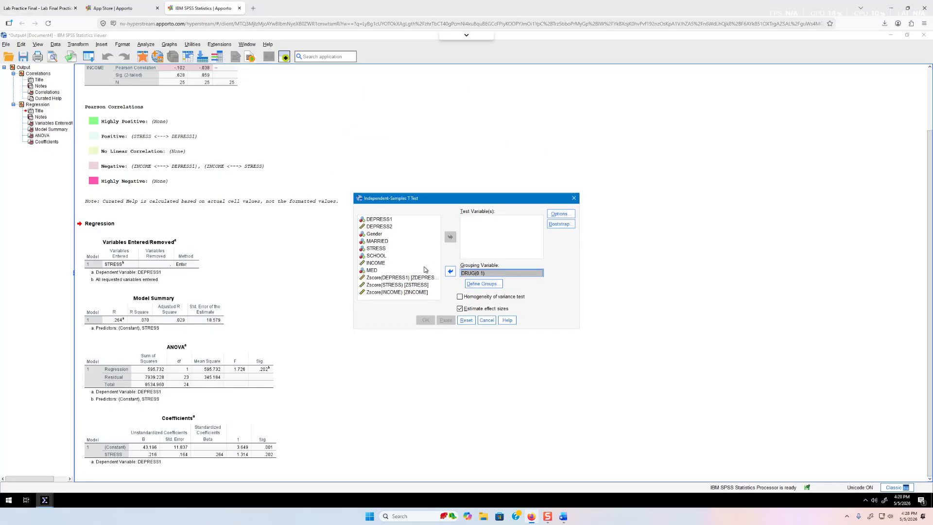
Run the t-test with INCOME as the test variable and effect size estimates turned off
{"action": "left_click_drag", "start_coordinate": [385, 265], "coordinate": [535, 224]}
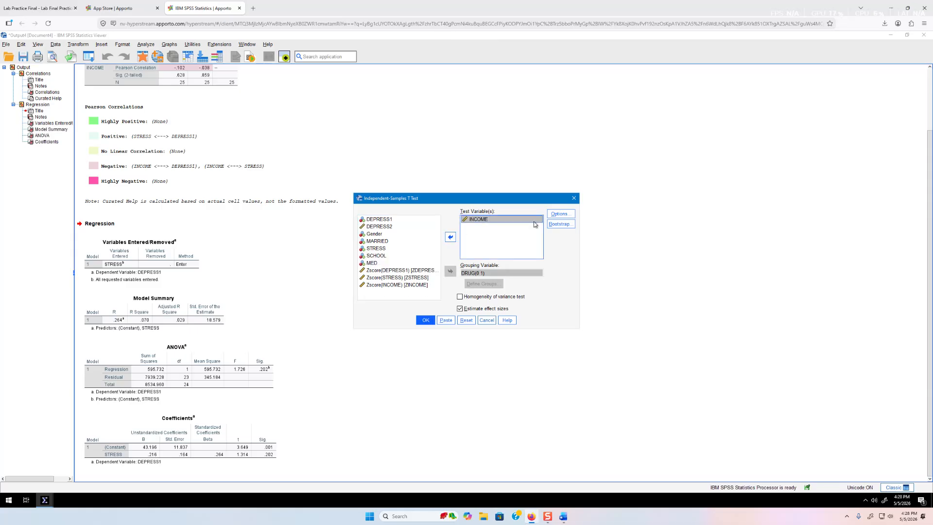
{"action": "left_click", "coordinate": [469, 308]}
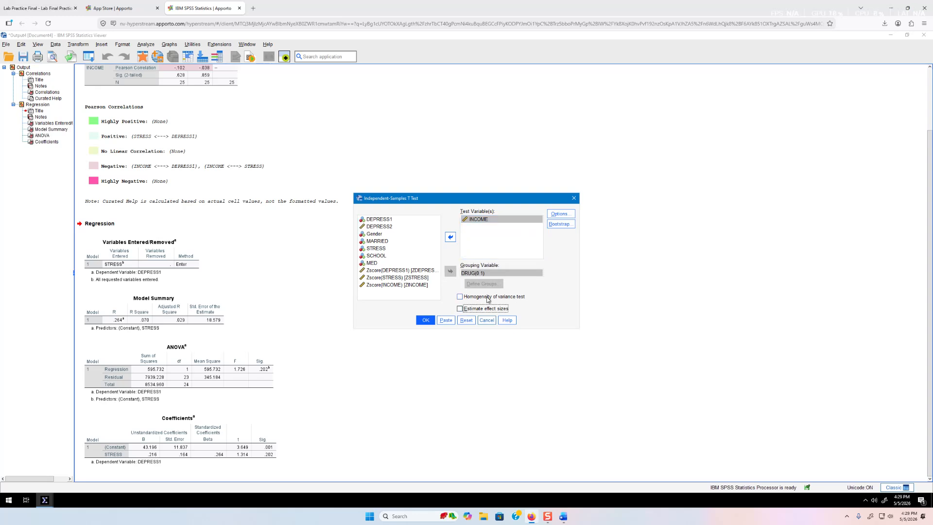
{"action": "left_click", "coordinate": [431, 322]}
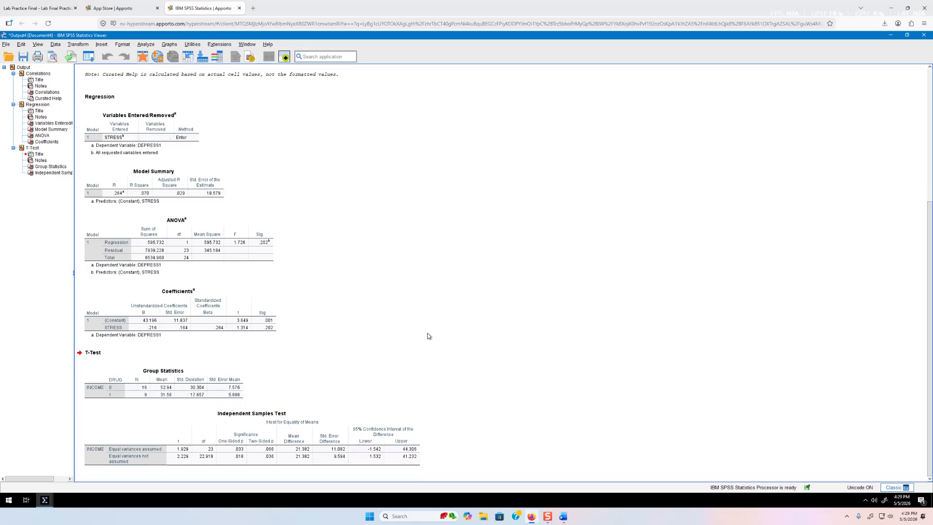
Inspect the Group Statistics and Independent Samples Test tables, then bring up the Word answers
{"action": "left_click", "coordinate": [226, 388]}
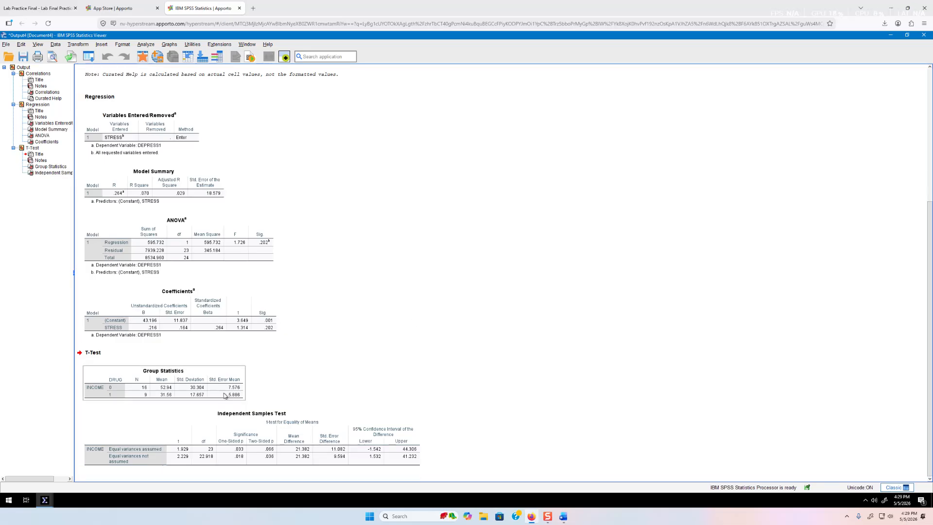
{"action": "left_click", "coordinate": [183, 425]}
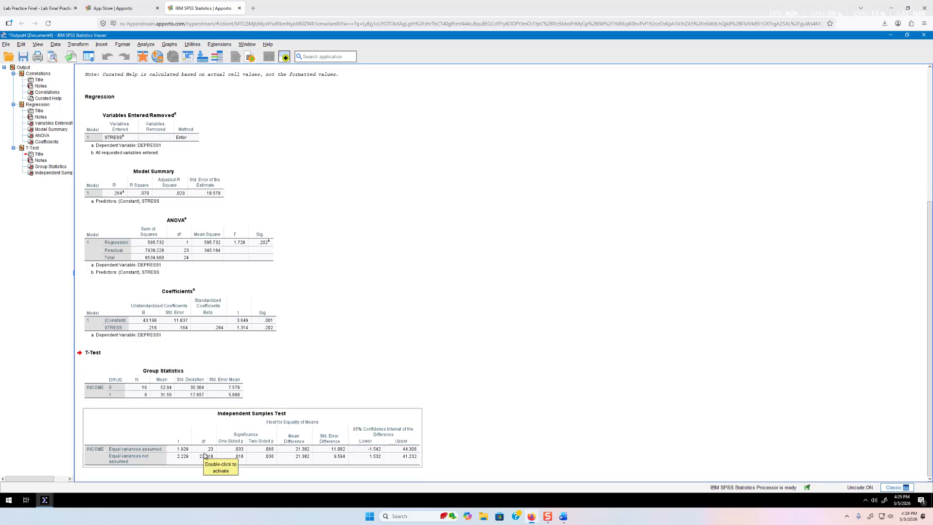
{"action": "left_click", "coordinate": [169, 393]}
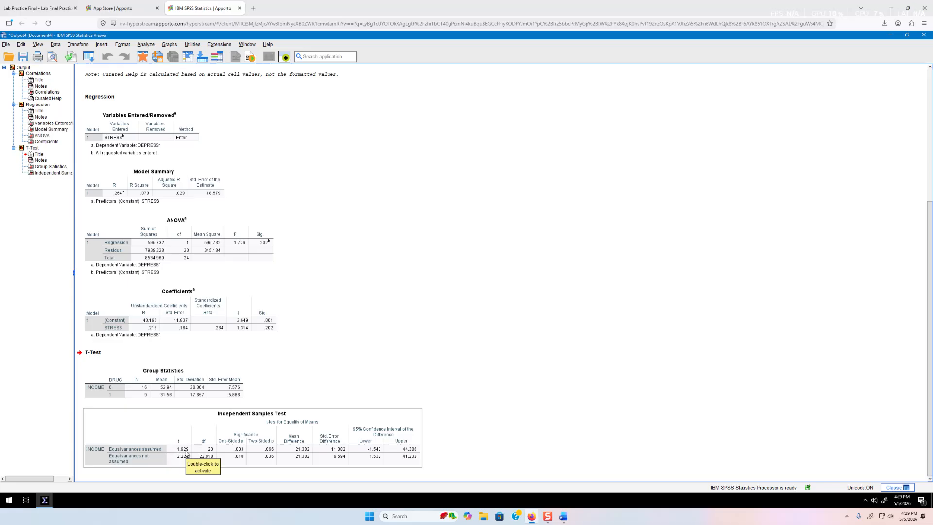
{"action": "left_click", "coordinate": [510, 451]}
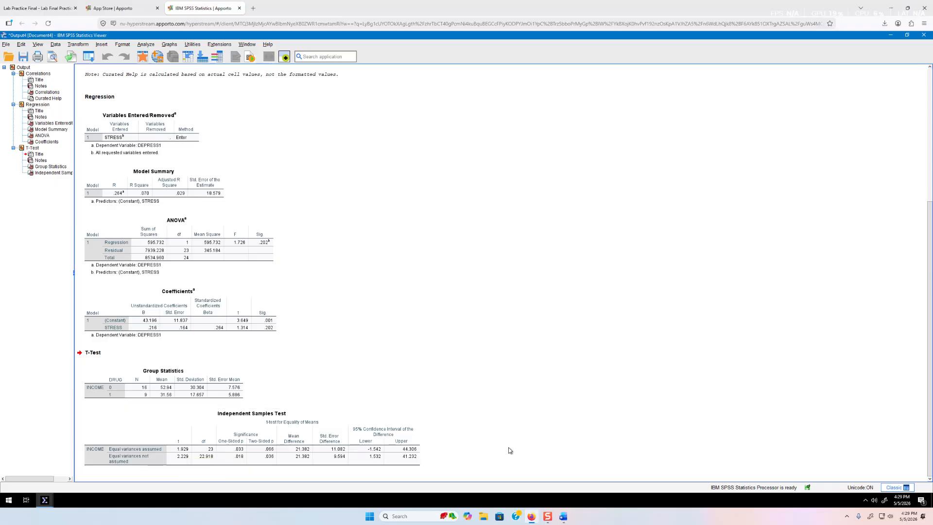
{"action": "left_click", "coordinate": [563, 516]}
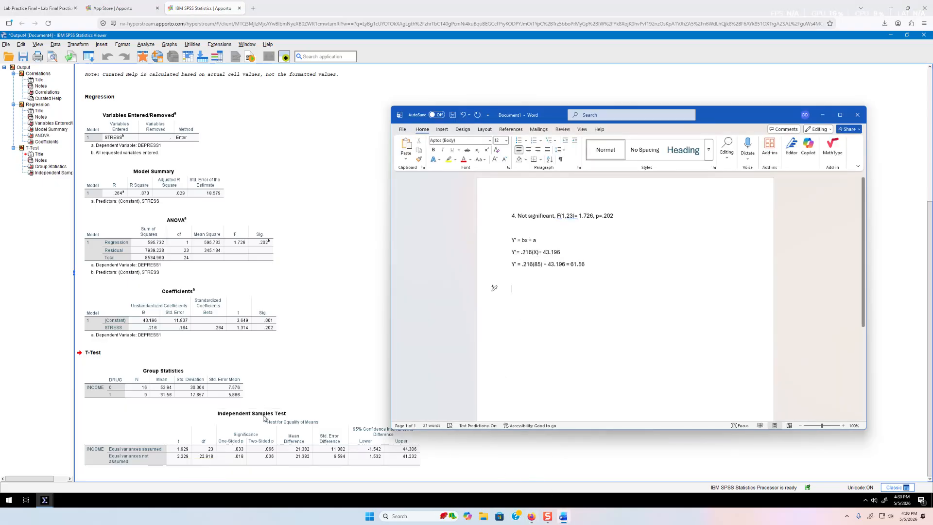
Bring the SPSS viewer back over Word and select the Group Statistics table
{"action": "left_click", "coordinate": [242, 461]}
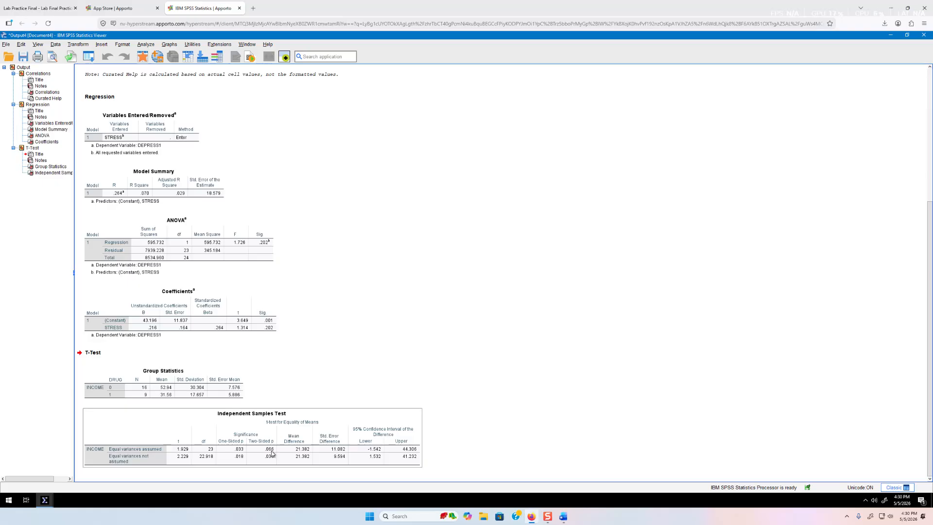
{"action": "left_click", "coordinate": [170, 387]}
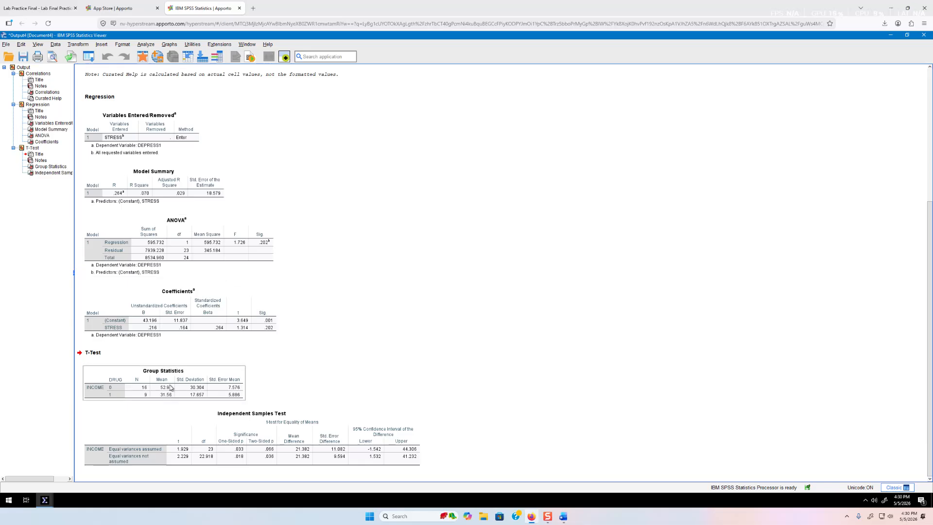
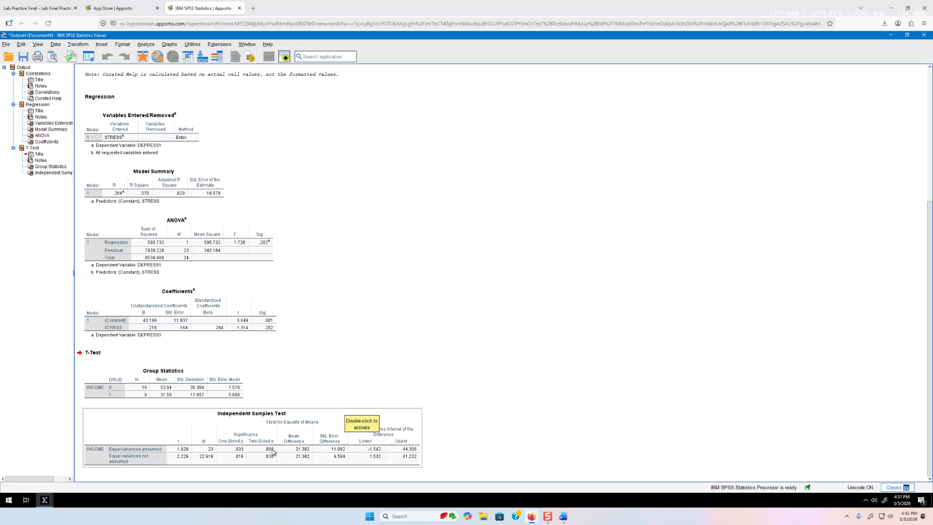
Type answer 5 in Word: not significantly different, t(23) = 1.929, p = .066
{"action": "left_click", "coordinate": [563, 516]}
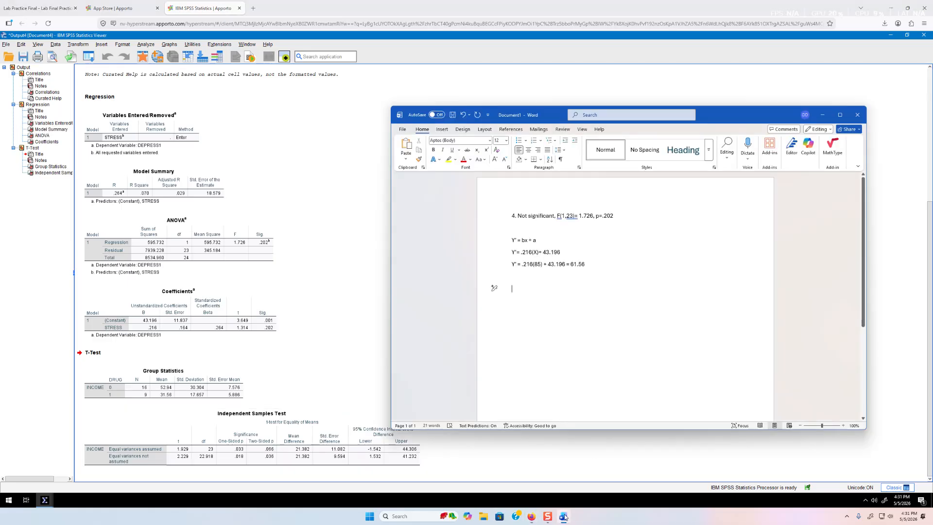
{"action": "type", "text": "5."}
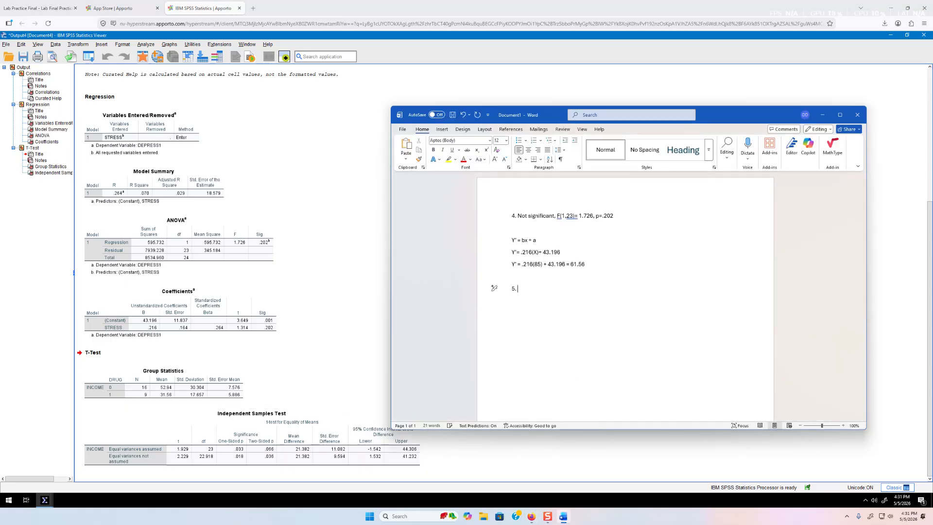
{"action": "type", "text": " Not significanttly different, t(23) = 1.929, p =.066"}
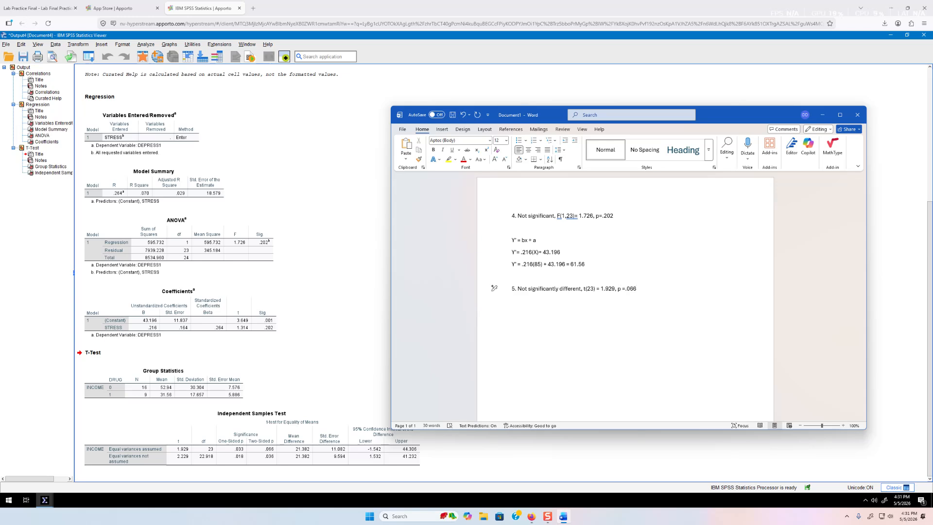
{"action": "key", "text": "Return"}
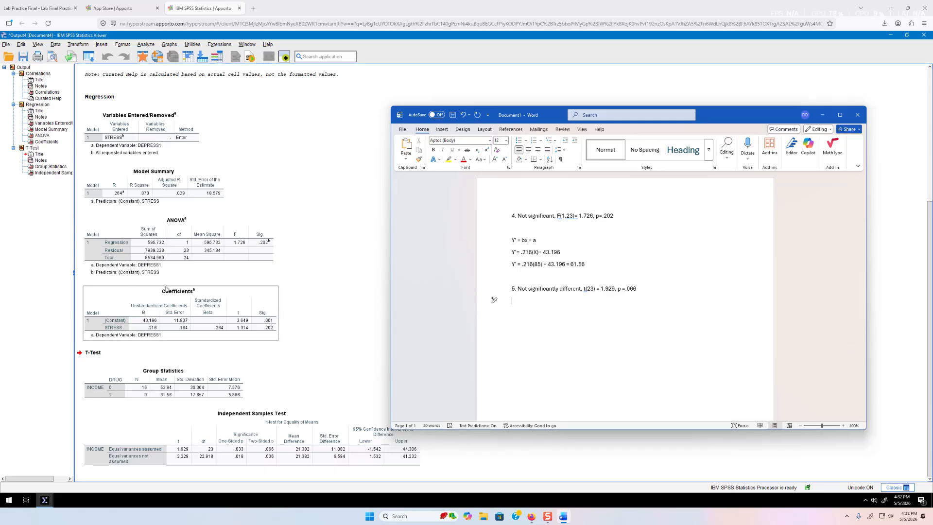
{"action": "left_click", "coordinate": [38, 8]}
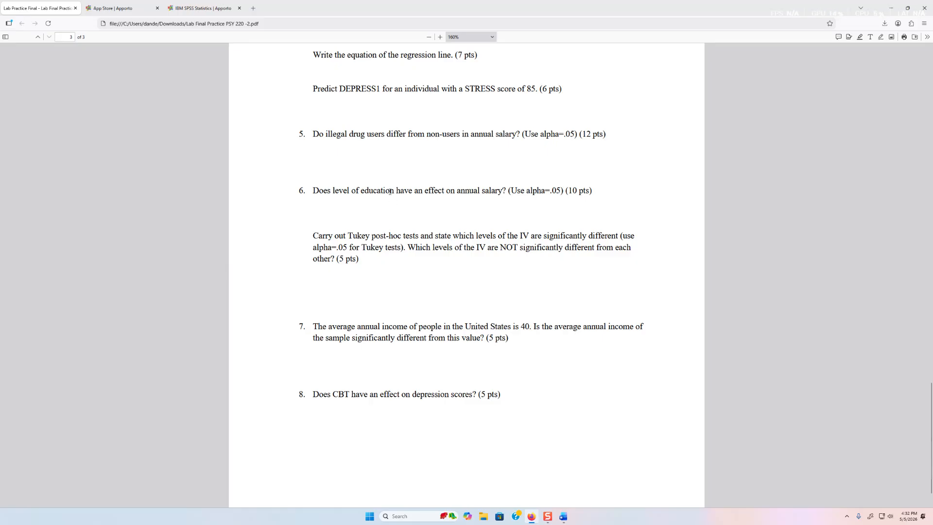
Scroll the practice PDF between the variables page and the questions, then return to the SPSS output
{"action": "left_click", "coordinate": [191, 5]}
{"action": "left_click", "coordinate": [127, 10]}
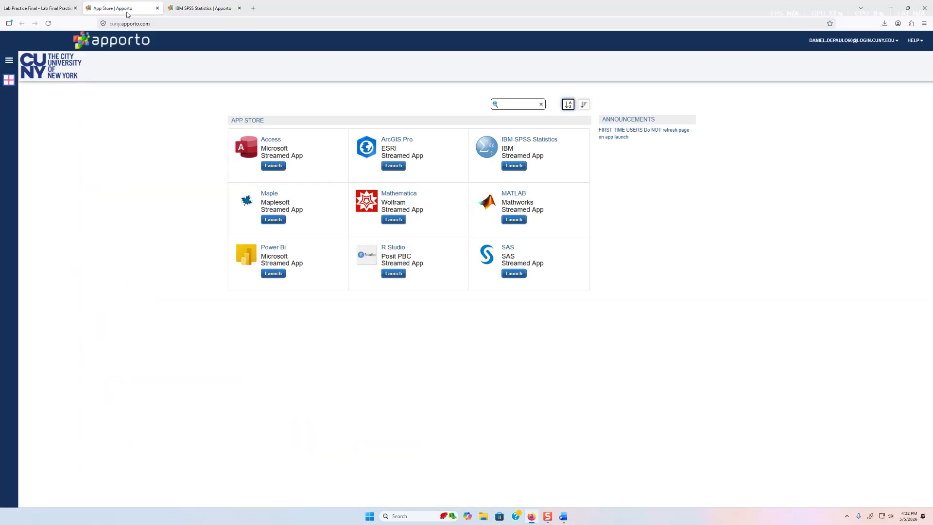
{"action": "left_click", "coordinate": [46, 8]}
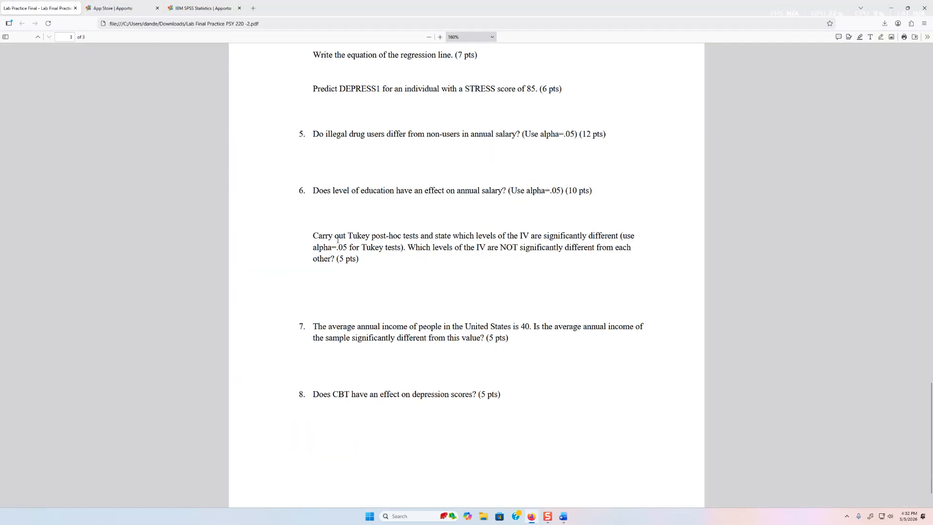
{"action": "scroll", "coordinate": [382, 268], "scroll_direction": "up", "scroll_amount": 20}
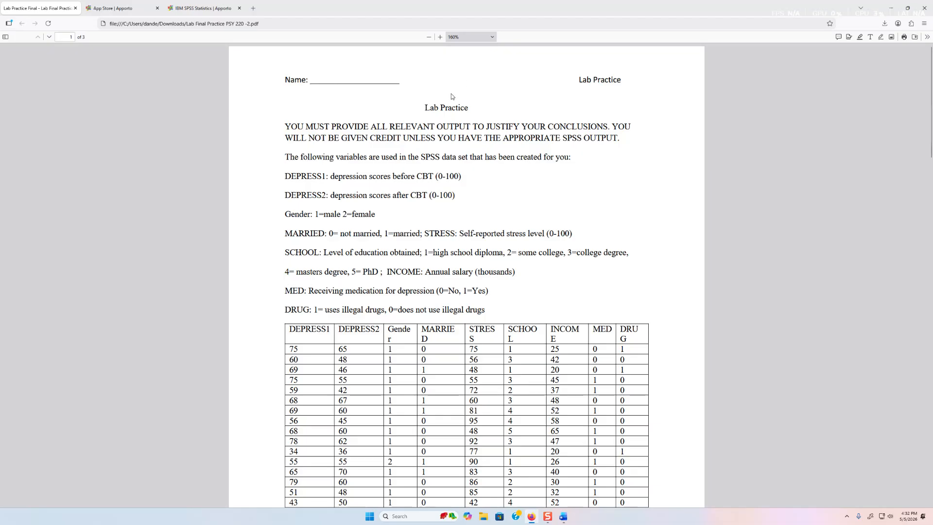
{"action": "scroll", "coordinate": [349, 243], "scroll_direction": "down", "scroll_amount": 20}
{"action": "scroll", "coordinate": [348, 242], "scroll_direction": "down", "scroll_amount": 8}
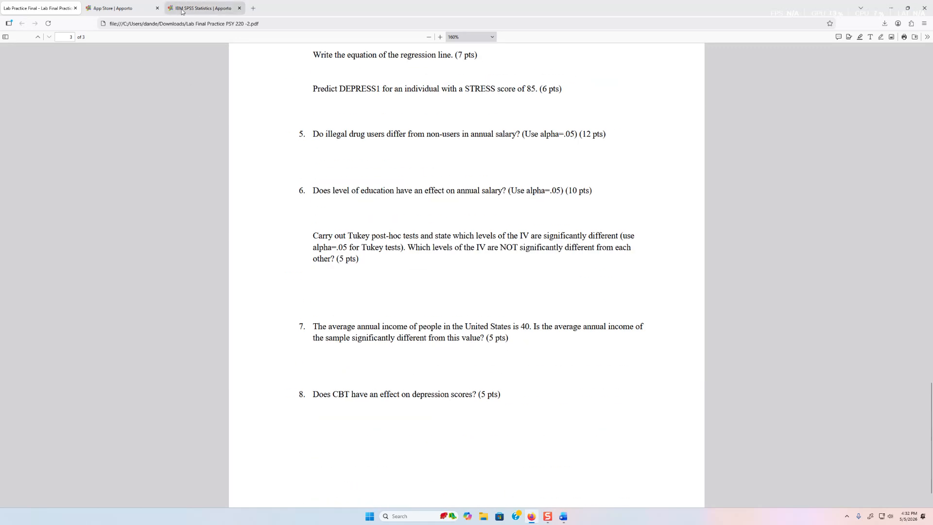
{"action": "left_click", "coordinate": [203, 8]}
{"action": "left_click", "coordinate": [146, 45]}
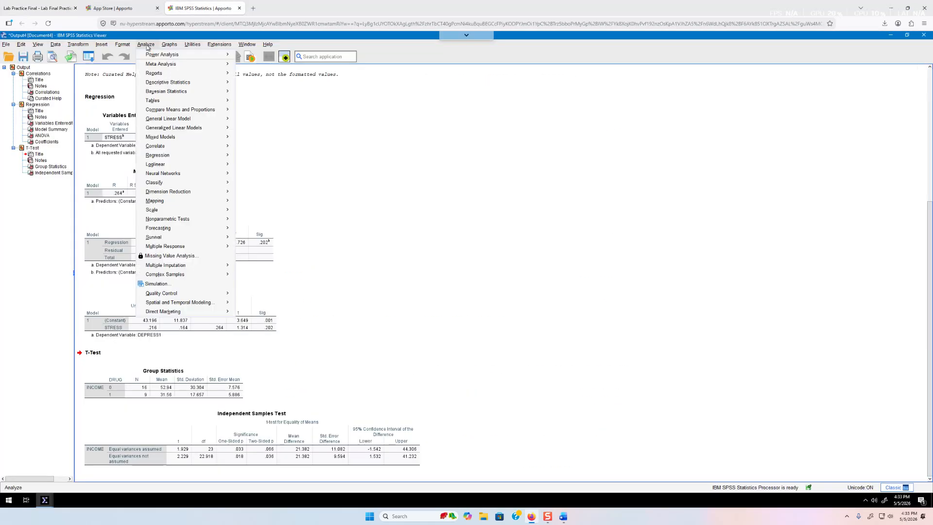
Set up a one-way ANOVA with INCOME as dependent, SCHOOL as factor, effect sizes off
{"action": "mouse_move", "coordinate": [190, 198]}
{"action": "mouse_move", "coordinate": [189, 112]}
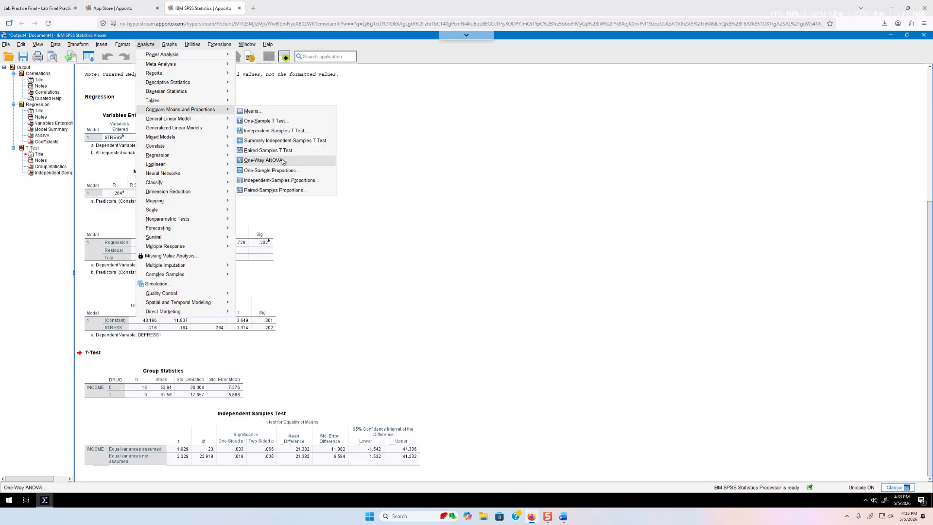
{"action": "left_click", "coordinate": [264, 160]}
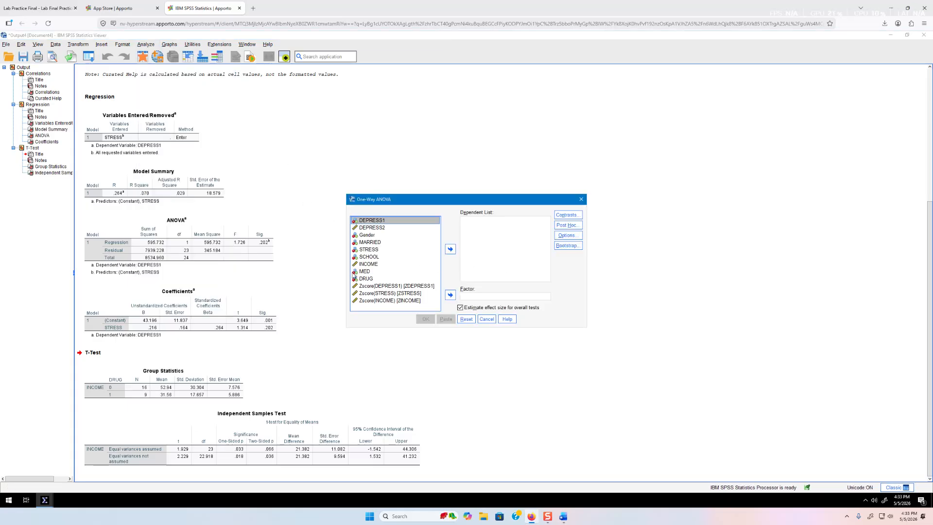
{"action": "left_click", "coordinate": [371, 259]}
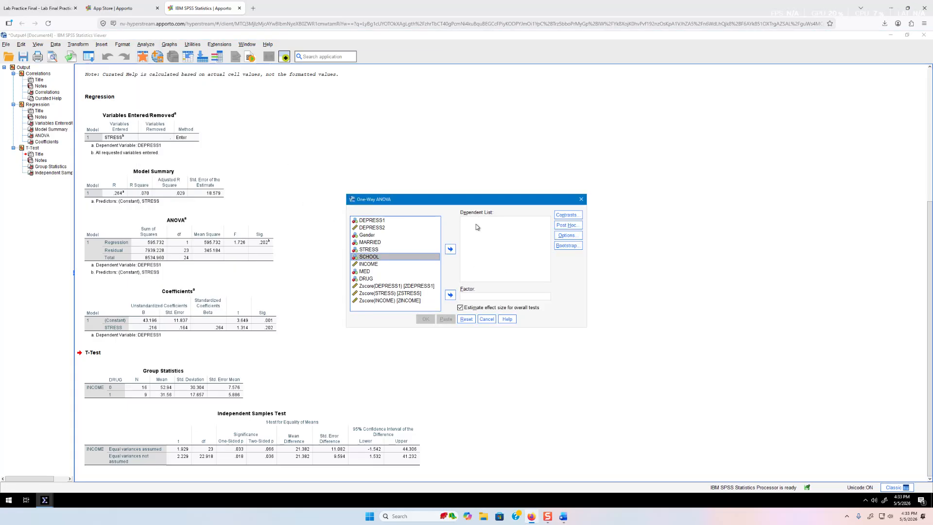
{"action": "left_click", "coordinate": [450, 295]}
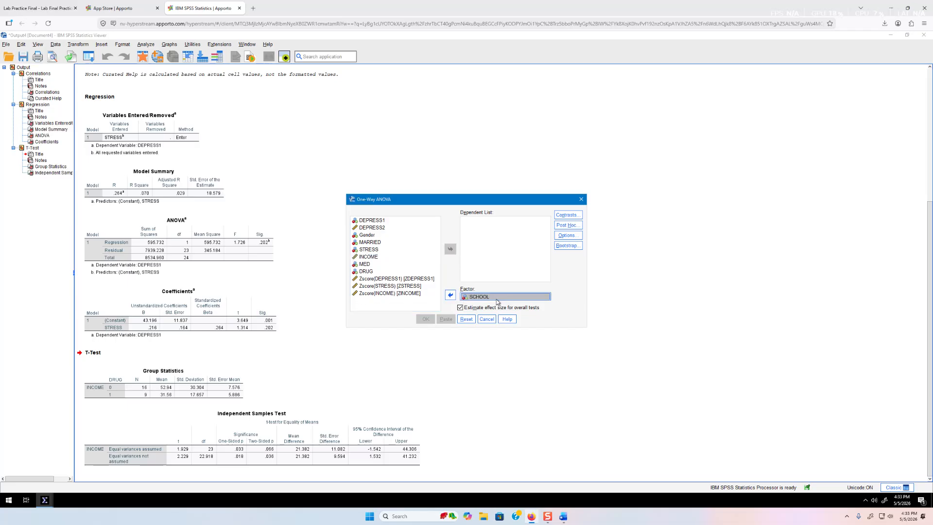
{"action": "left_click", "coordinate": [461, 308]}
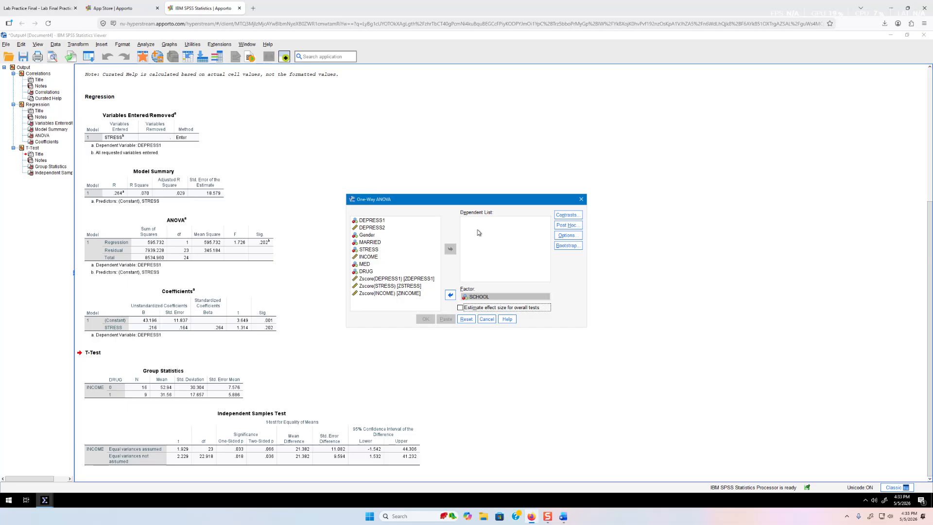
{"action": "left_click", "coordinate": [377, 258]}
{"action": "left_click", "coordinate": [450, 249]}
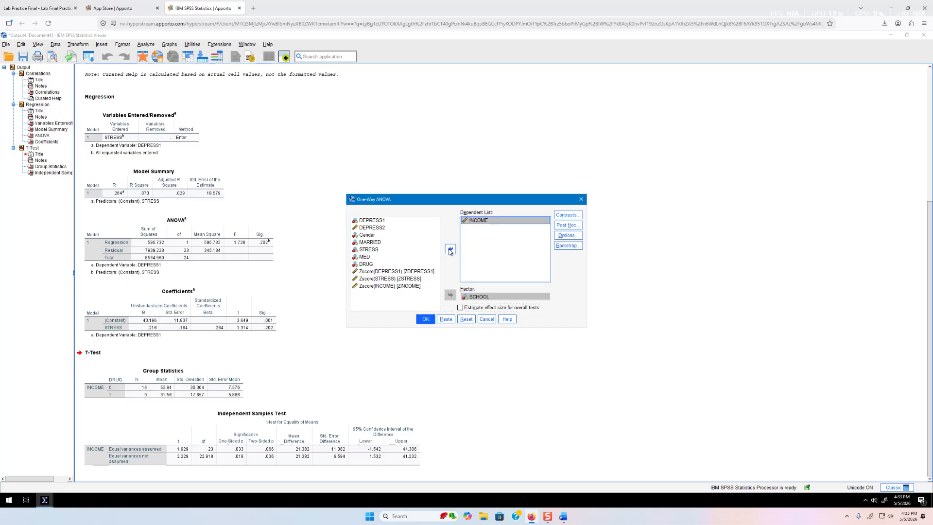
Check the question wording in the PDF, then run the one-way ANOVA
{"action": "left_click", "coordinate": [37, 8]}
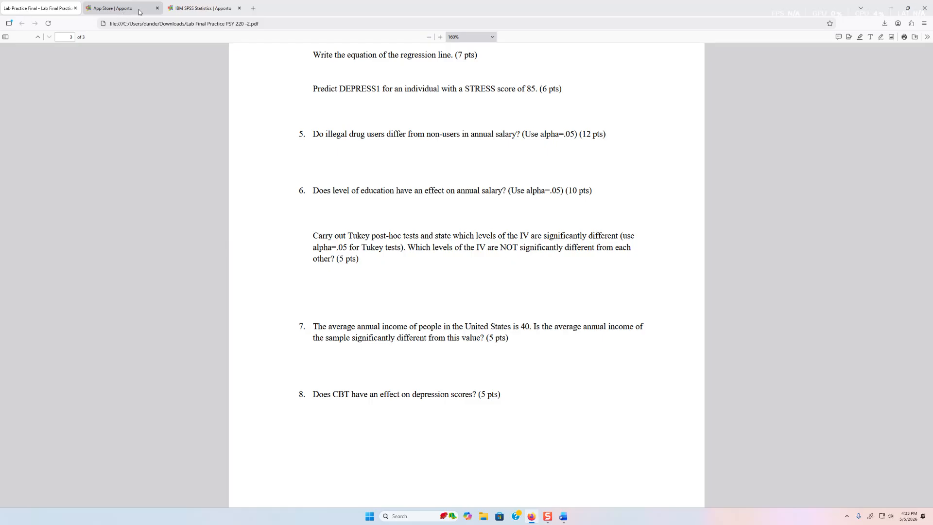
{"action": "left_click", "coordinate": [193, 9]}
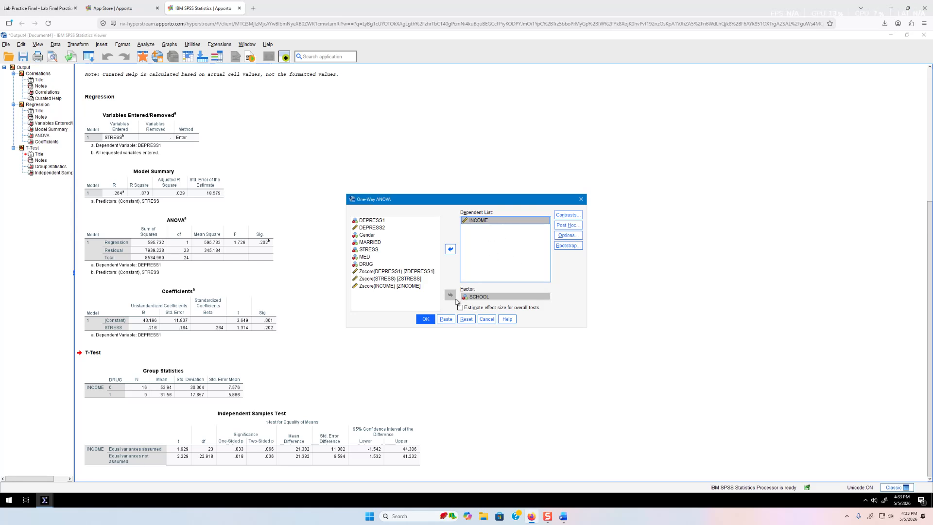
{"action": "left_click", "coordinate": [425, 319]}
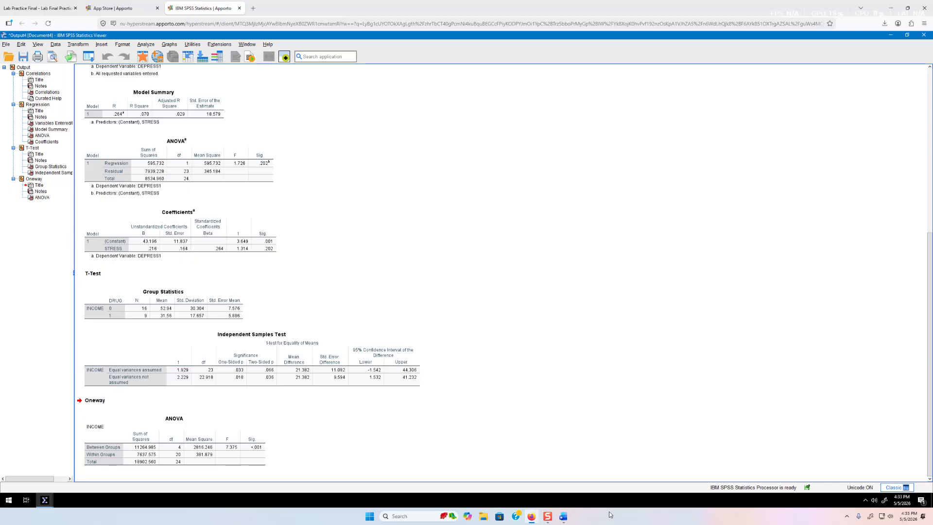
{"action": "left_click", "coordinate": [562, 516]}
Type answer 6: There is a significant difference, F(4,20) = 7.375, p < .001
{"action": "key", "text": "Return"}
{"action": "type", "text": "6. There is a significant "}
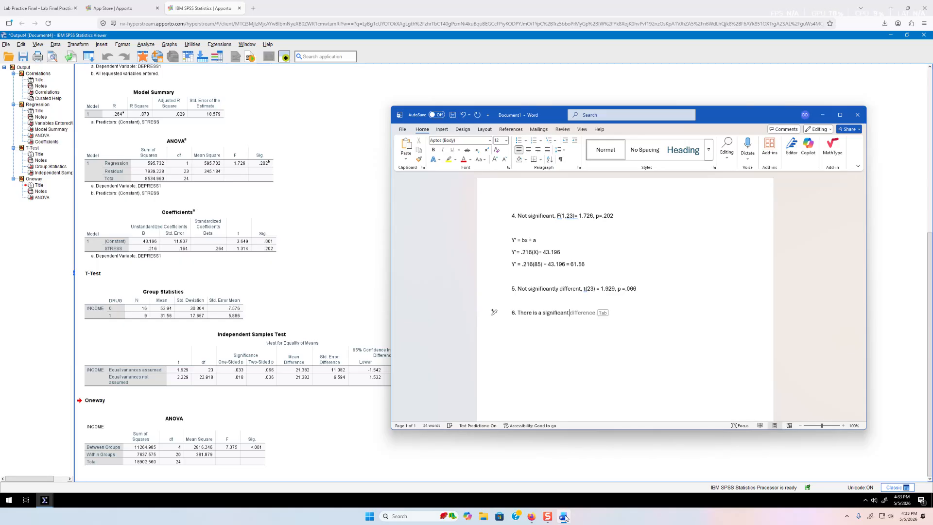
{"action": "type", "text": "difference,"}
{"action": "type", "text": "F(4,20)= 7.3"}
{"action": "type", "text": "75, p<.001."}
{"action": "key", "text": "Return"}
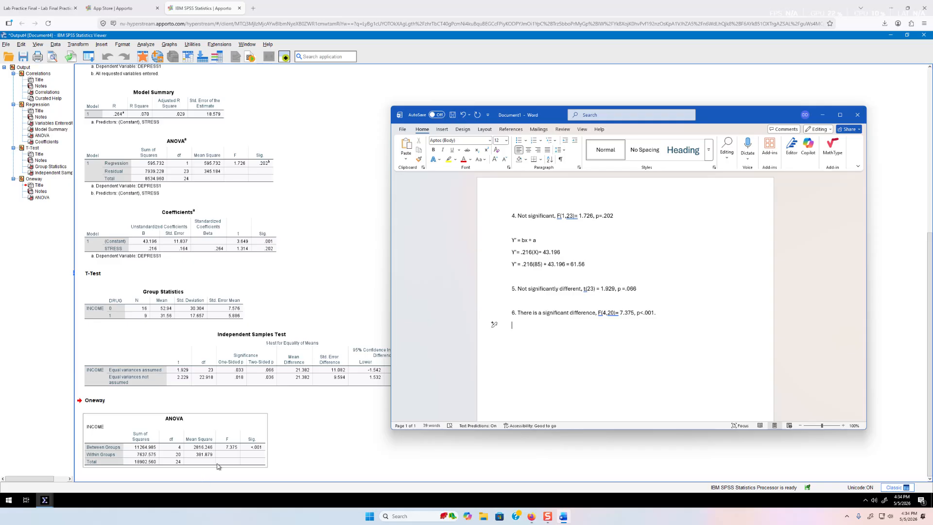
{"action": "left_click", "coordinate": [46, 6]}
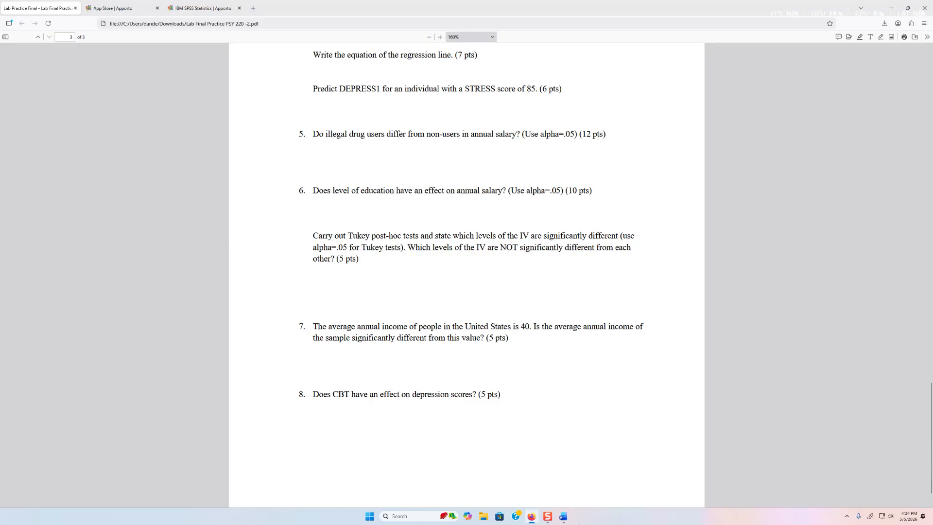
Add the line '# of comparisons = (k(k-1))/2 = 5(4)/2 = 20/2 = 10' under answer 6
{"action": "left_click", "coordinate": [563, 516]}
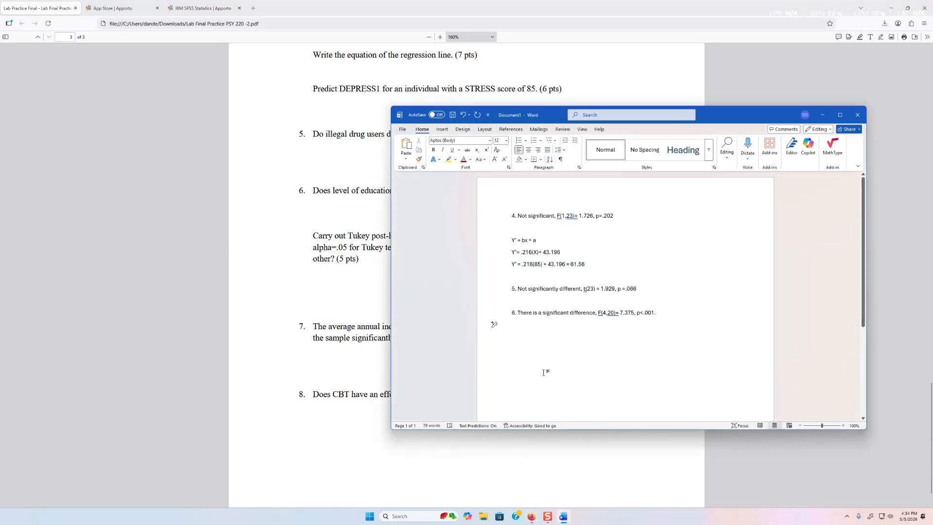
{"action": "type", "text": "# of comparsion"}
{"action": "key", "text": "BackSpace"}
{"action": "key", "text": "BackSpace"}
{"action": "key", "text": "BackSpace"}
{"action": "key", "text": "BackSpace"}
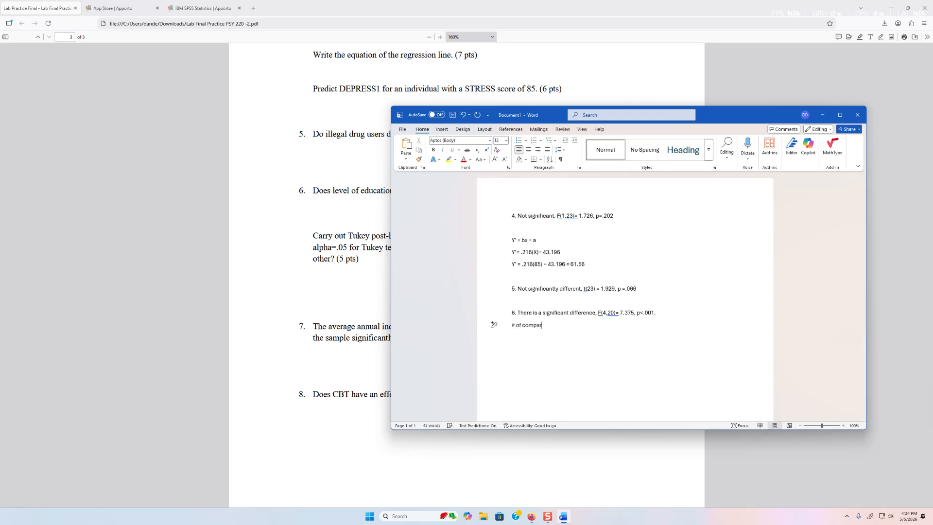
{"action": "type", "text": "isons"}
{"action": "type", "text": " ="}
{"action": "type", "text": " 5"}
{"action": "type", "text": "("}
{"action": "type", "text": "4"}
{"action": "type", "text": ")/"}
{"action": "type", "text": "k-1)"}
{"action": "type", "text": "/"}
{"action": "type", "text": "2"}
{"action": "key", "text": "Left"}
{"action": "type", "text": "(k-1)"}
{"action": "key", "text": "End"}
{"action": "type", "text": "="}
{"action": "type", "text": "5"}
{"action": "type", "text": "(4"}
{"action": "type", "text": "("}
{"action": "type", "text": "/2 "}
{"action": "type", "text": "= 20/2"}
{"action": "type", "text": " = 10"}
{"action": "key", "text": "Return"}
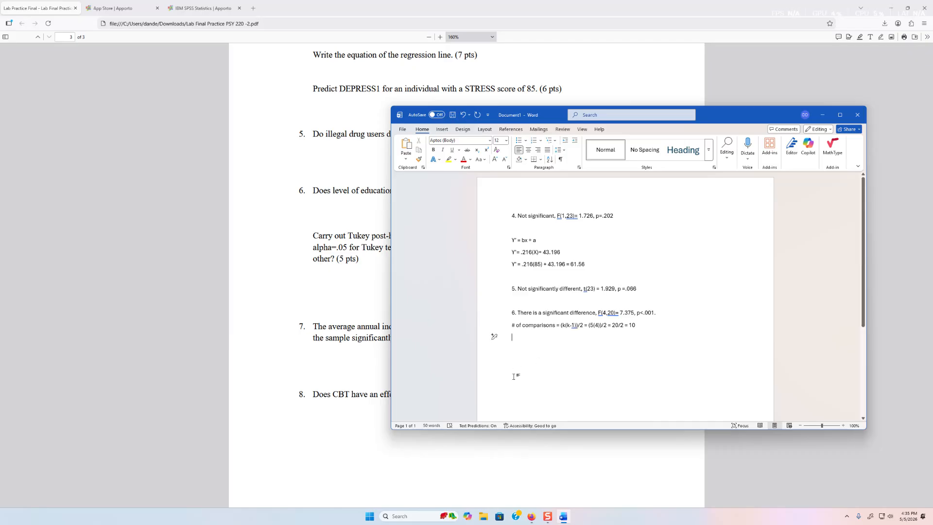
{"action": "left_click", "coordinate": [380, 315]}
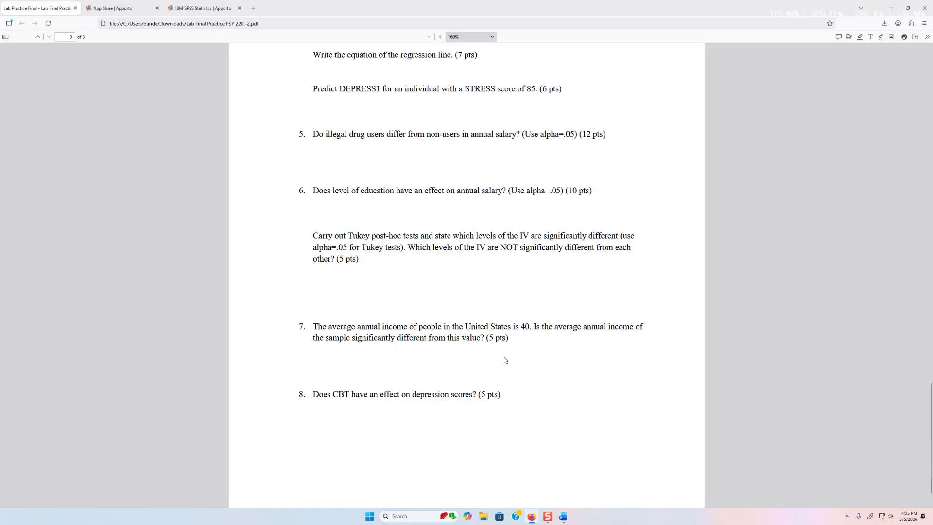
Return to the SPSS output and reopen the One-Way ANOVA dialog
{"action": "left_click", "coordinate": [121, 8]}
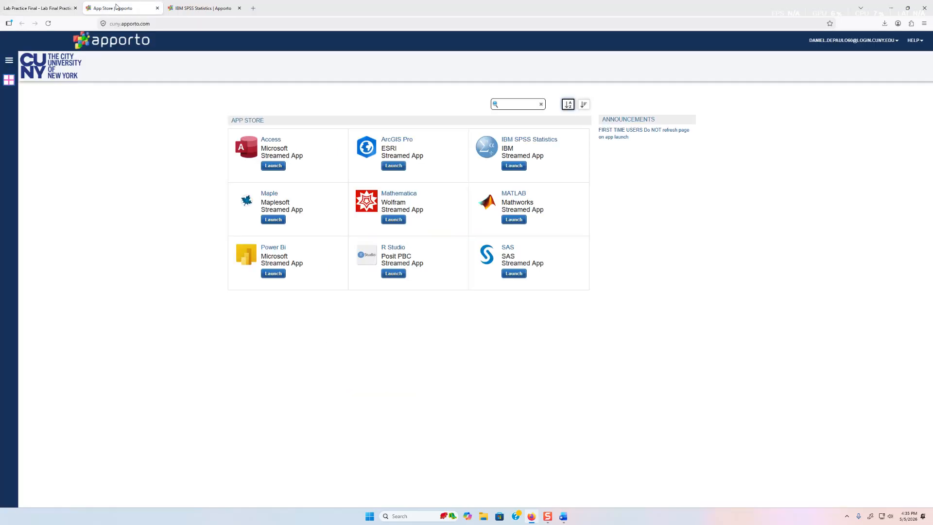
{"action": "left_click", "coordinate": [209, 5]}
{"action": "left_click", "coordinate": [266, 191]}
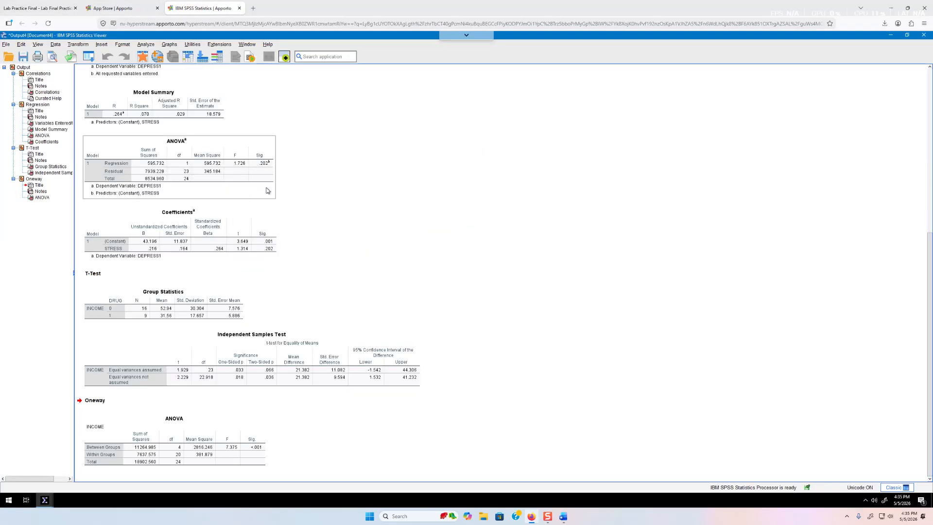
{"action": "left_click", "coordinate": [145, 44]}
{"action": "mouse_move", "coordinate": [220, 87]}
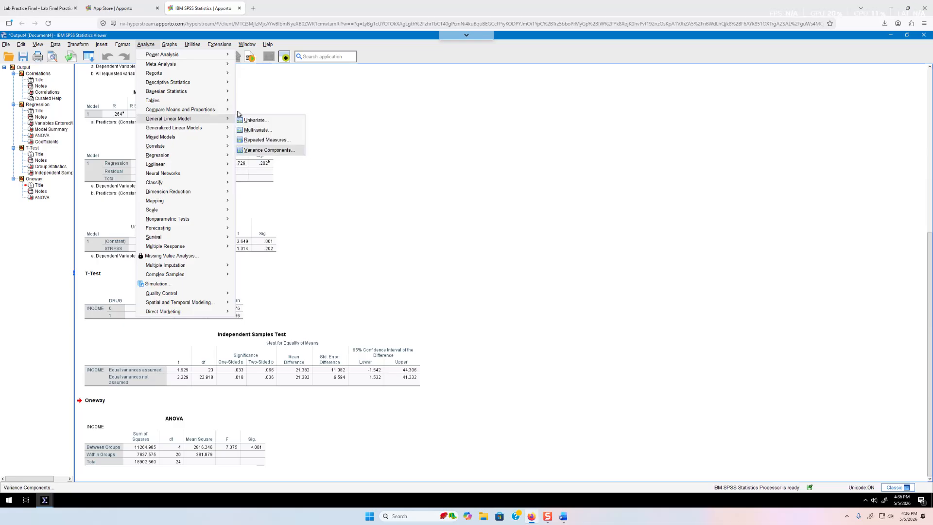
{"action": "mouse_move", "coordinate": [224, 112]}
{"action": "left_click", "coordinate": [277, 161]}
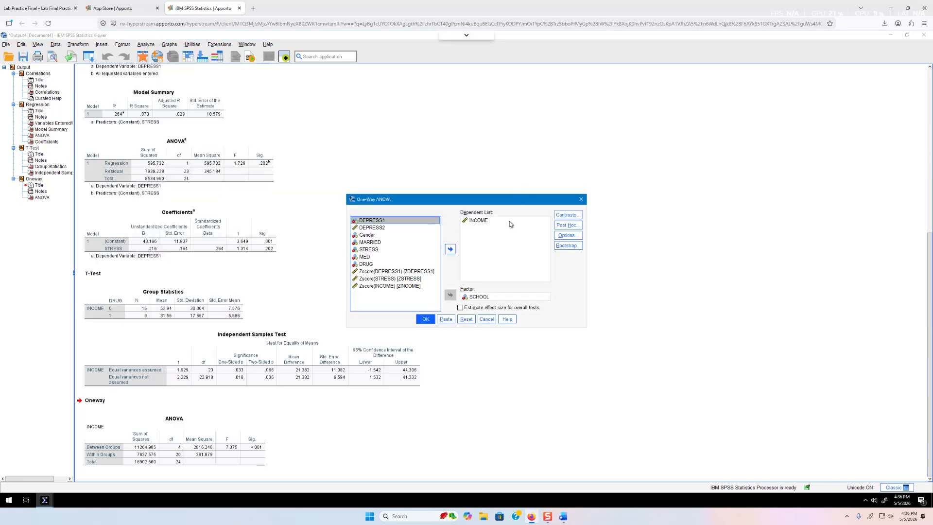
Add Tukey post hoc comparisons, rerun the ANOVA, and select the Multiple Comparisons table
{"action": "left_click", "coordinate": [570, 227]}
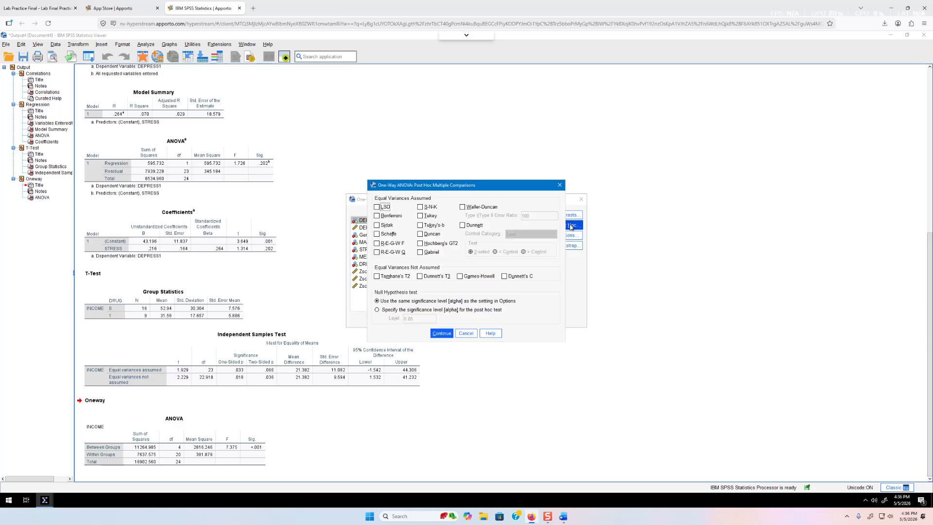
{"action": "left_click", "coordinate": [421, 219]}
{"action": "left_click", "coordinate": [447, 334]}
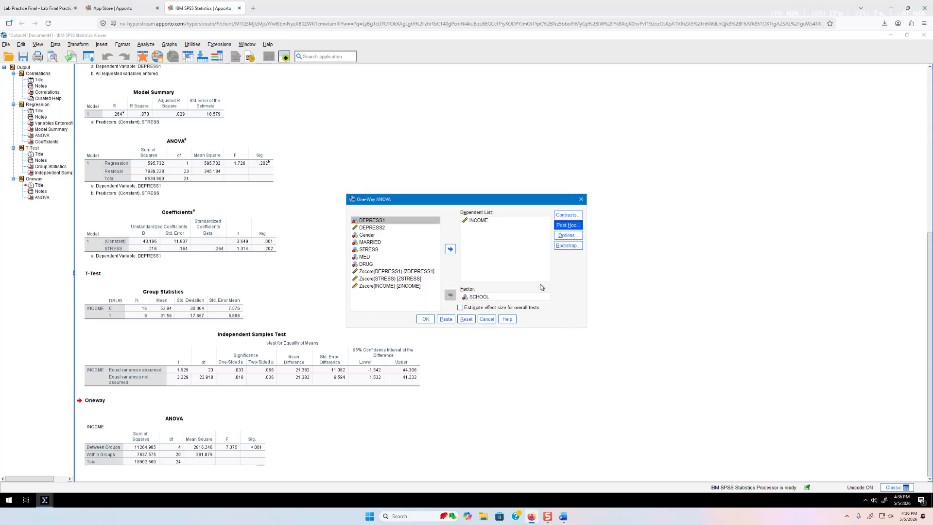
{"action": "left_click", "coordinate": [425, 319]}
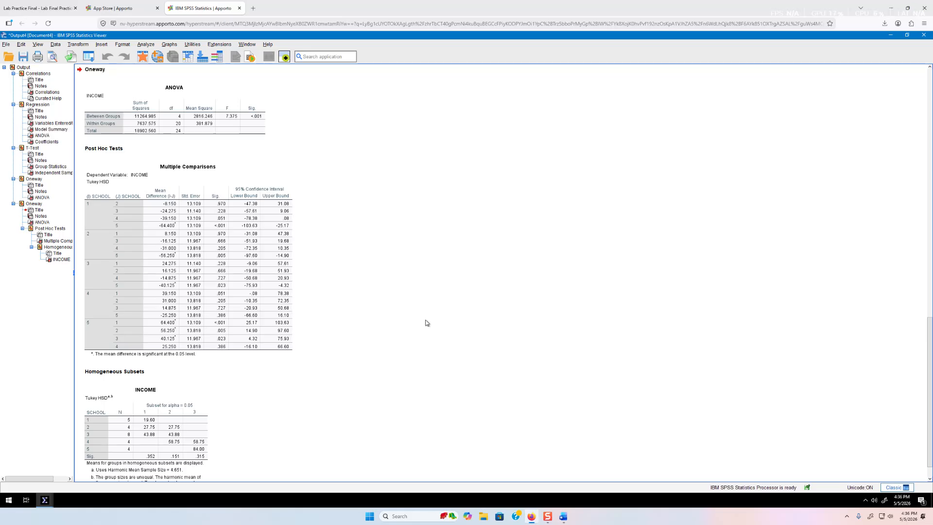
{"action": "left_click", "coordinate": [171, 169]}
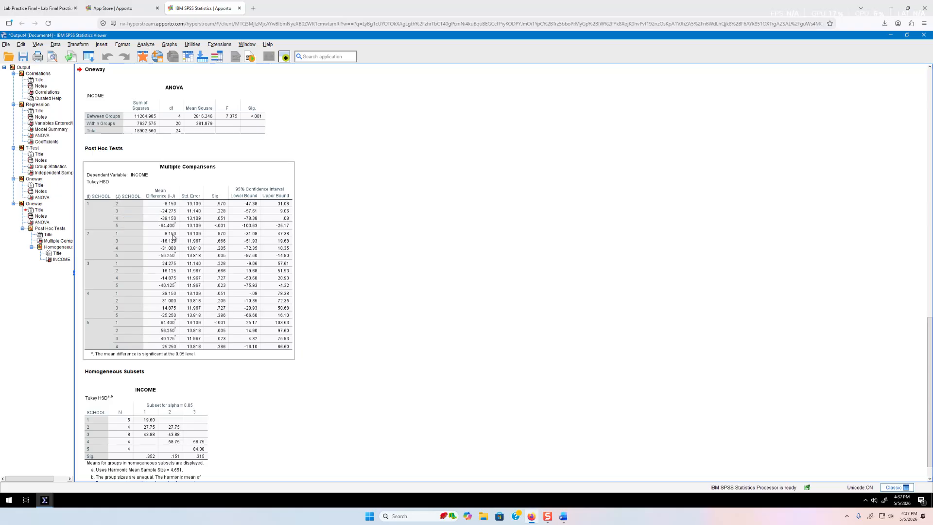
List the ten school pairs, 1-2 through 4-5, under the comparisons count in Word
{"action": "left_click", "coordinate": [563, 516]}
{"action": "type", "text": "1-2"}
{"action": "type", "text": "1-3"}
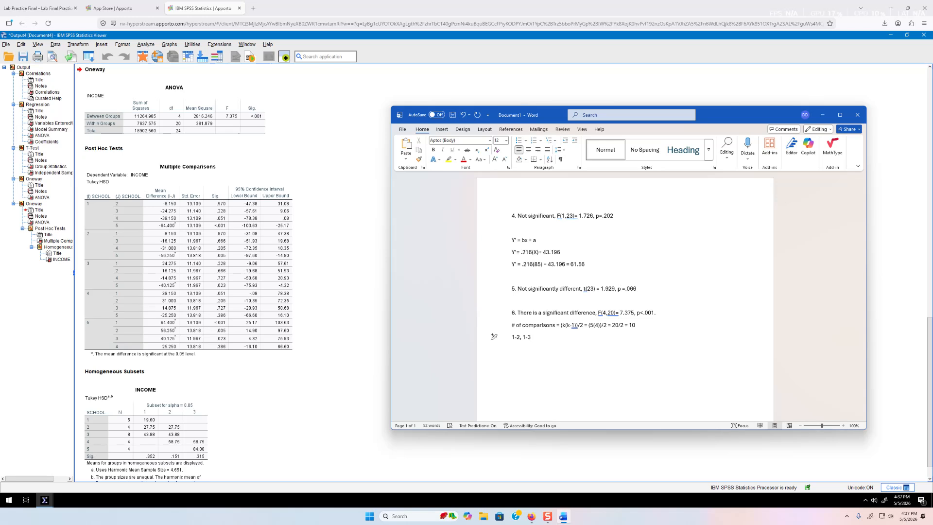
{"action": "type", "text": ",1-4"}
{"action": "type", "text": ",1-5"}
{"action": "type", "text": ",2-1"}
{"action": "type", "text": ",2"}
{"action": "key", "text": "BackSpace"}
{"action": "key", "text": "BackSpace"}
{"action": "key", "text": "BackSpace"}
{"action": "key", "text": "BackSpace"}
{"action": "key", "text": "BackSpace"}
{"action": "type", "text": "2-3,2-5,2-5,3-4,3-5,4-5"}
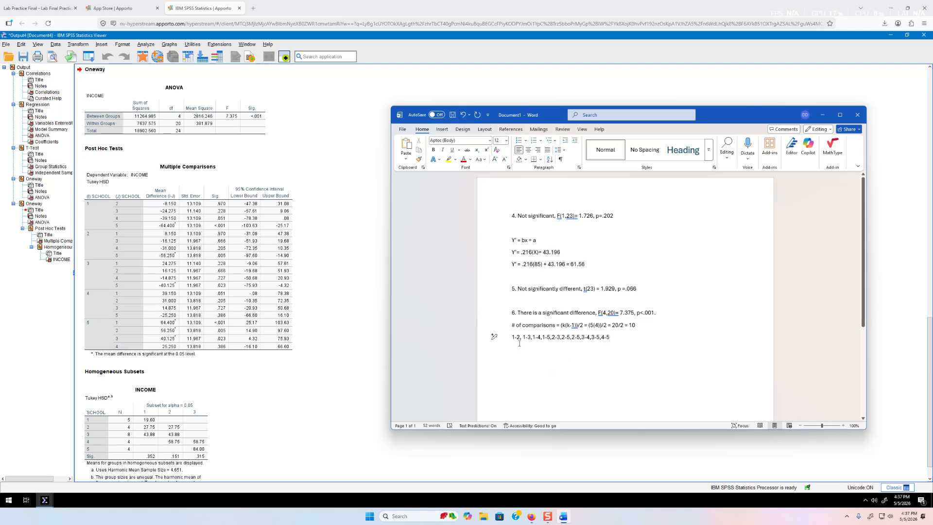
{"action": "key", "text": "Right"}
{"action": "key", "text": "Right"}
{"action": "key", "text": "Right"}
{"action": "key", "text": "Right"}
{"action": "key", "text": "Right"}
{"action": "key", "text": "Right"}
{"action": "key", "text": "Right"}
{"action": "key", "text": "Right"}
{"action": "key", "text": "Right"}
{"action": "key", "text": "Right"}
{"action": "key", "text": "Right"}
{"action": "key", "text": "Right"}
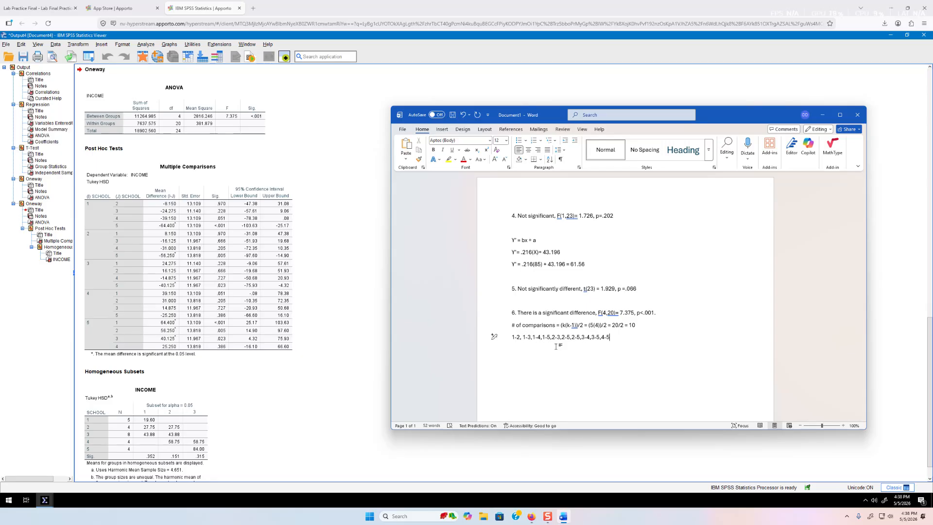
{"action": "key", "text": "Return"}
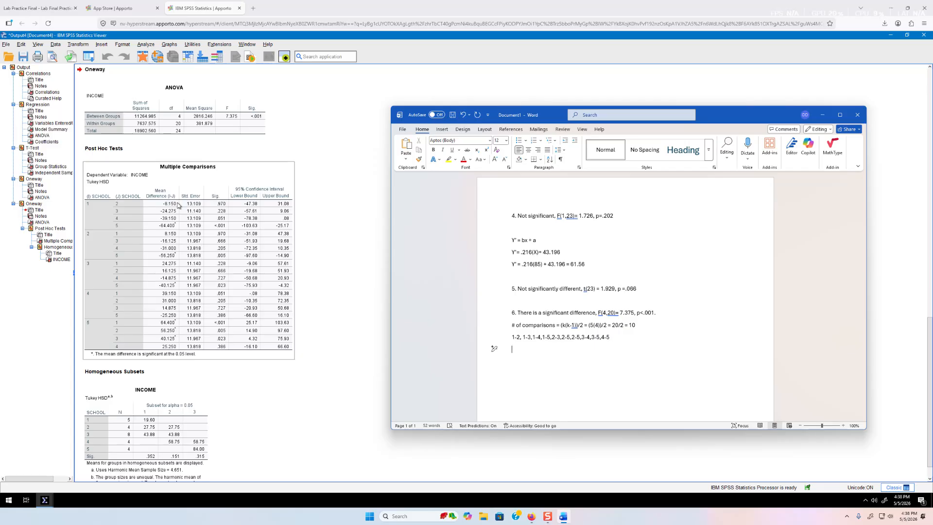
Type 'Are different: 1-2, 1-3, 1-4, 2-3, 2-4, 3-4, 4-5' while reading the Multiple Comparisons table
{"action": "type", "text": "Are different: 1-2"}
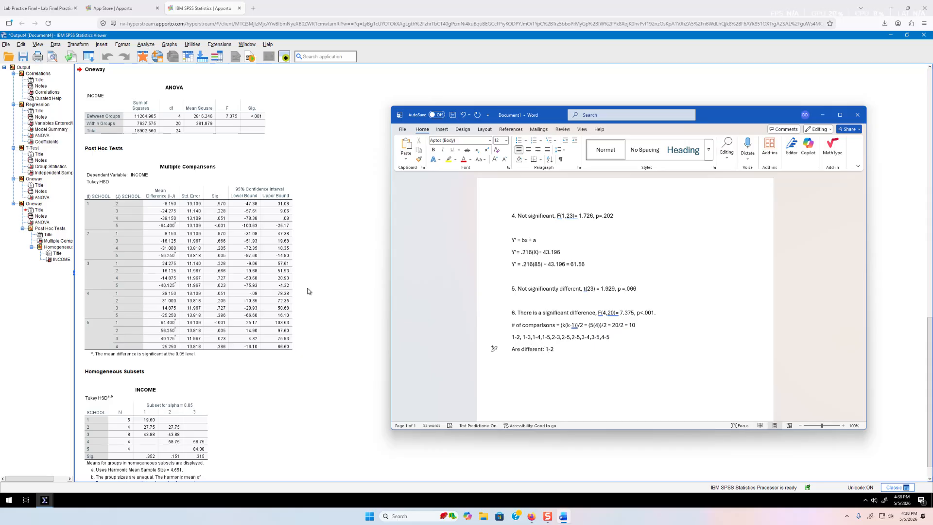
{"action": "type", "text": ","}
{"action": "left_click", "coordinate": [119, 263]}
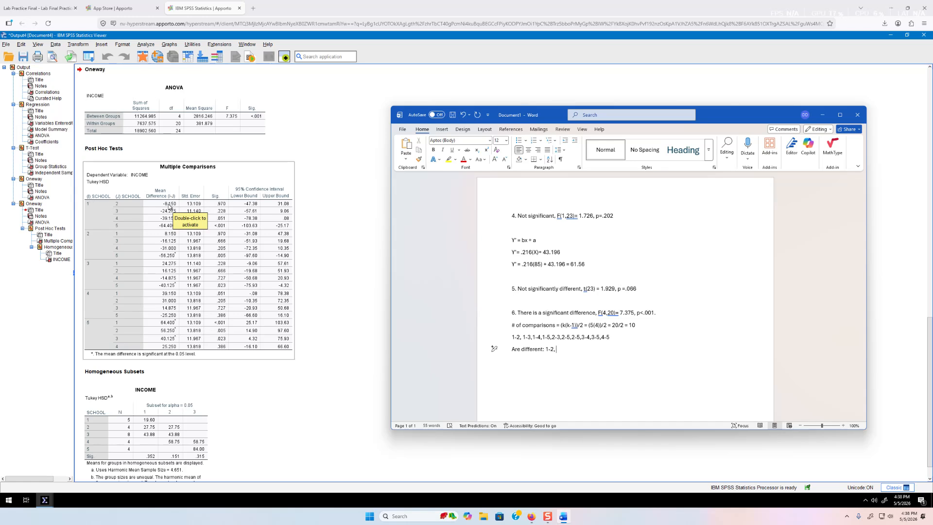
{"action": "type", "text": "1-"}
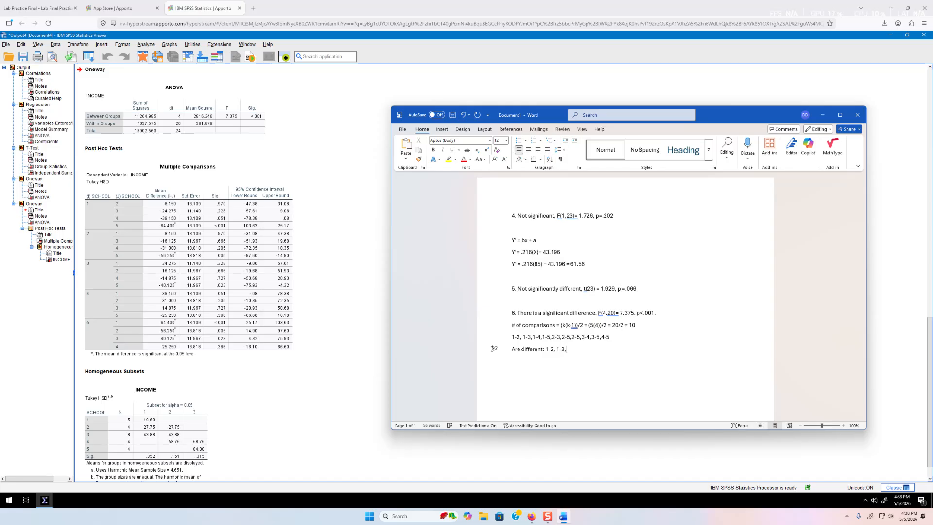
{"action": "type", "text": "3,"}
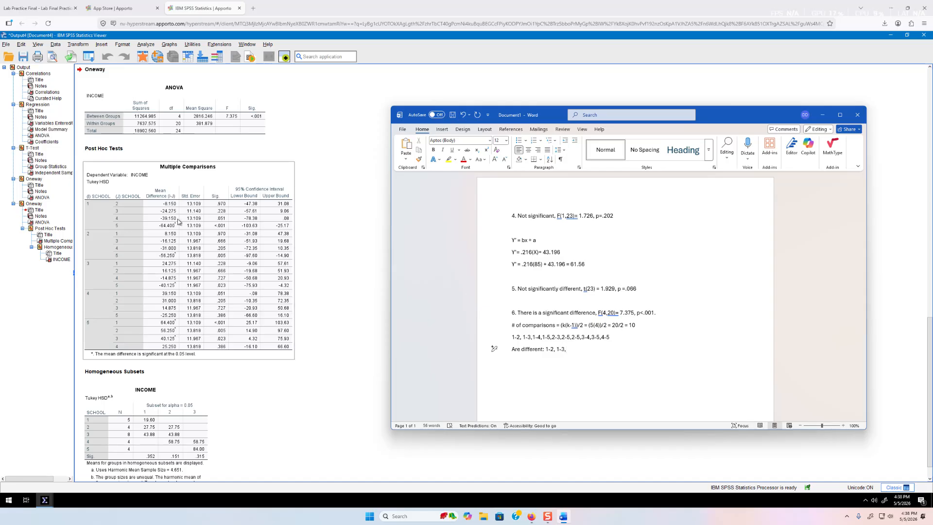
{"action": "type", "text": "1-4"}
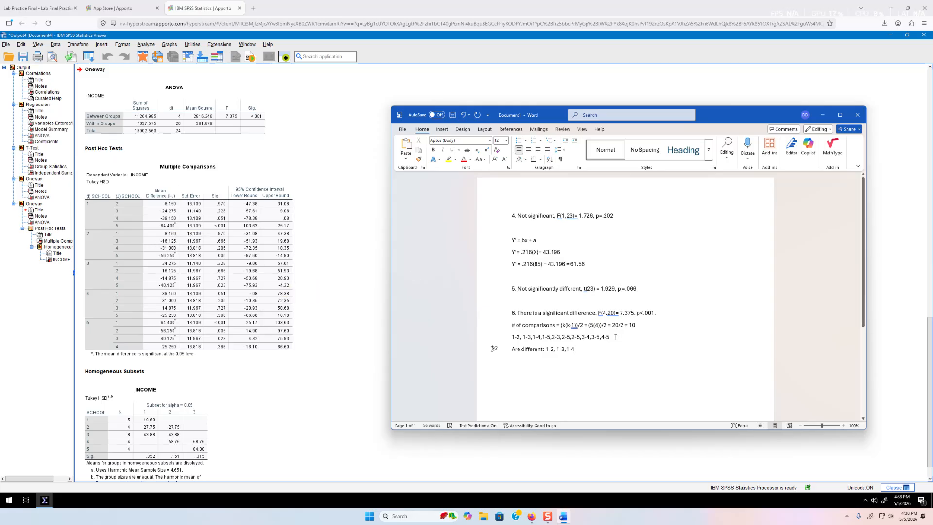
{"action": "type", "text": ",2-3"}
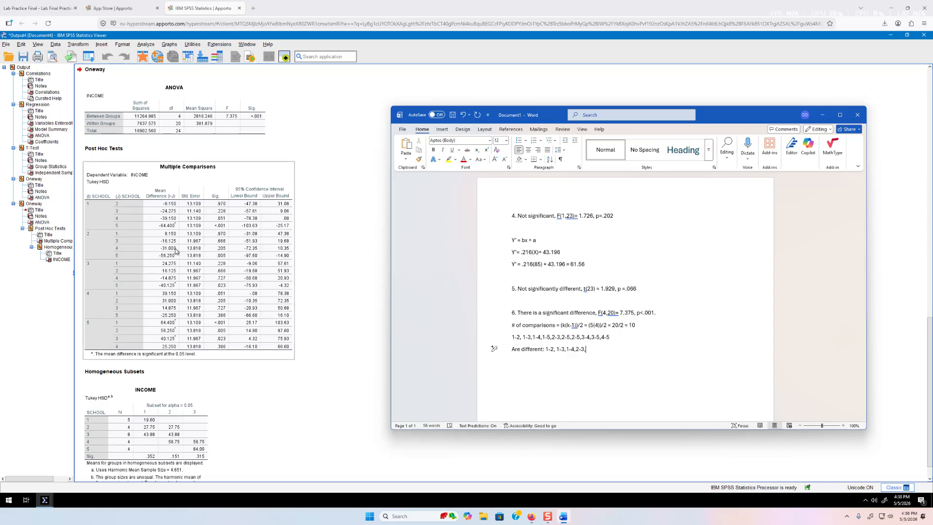
{"action": "type", "text": ",2-4,"}
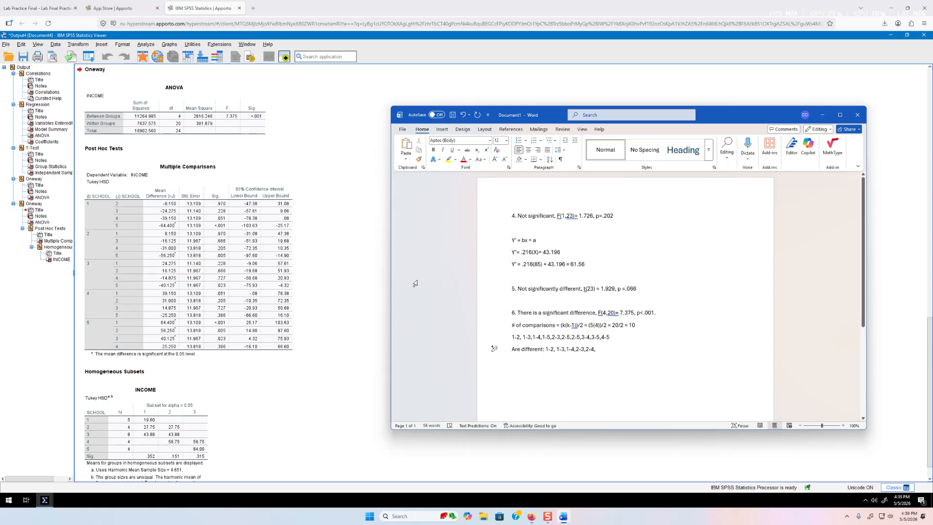
{"action": "type", "text": "3-4,"}
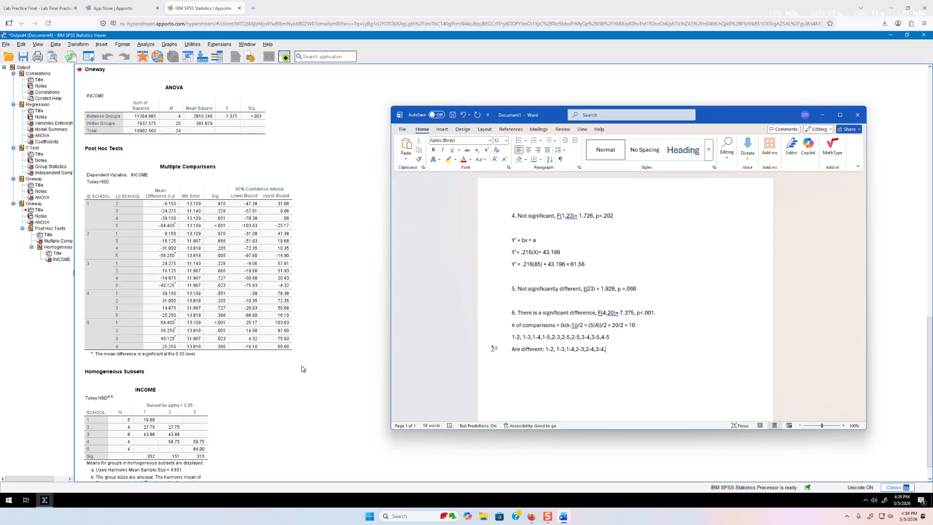
{"action": "type", "text": "5"}
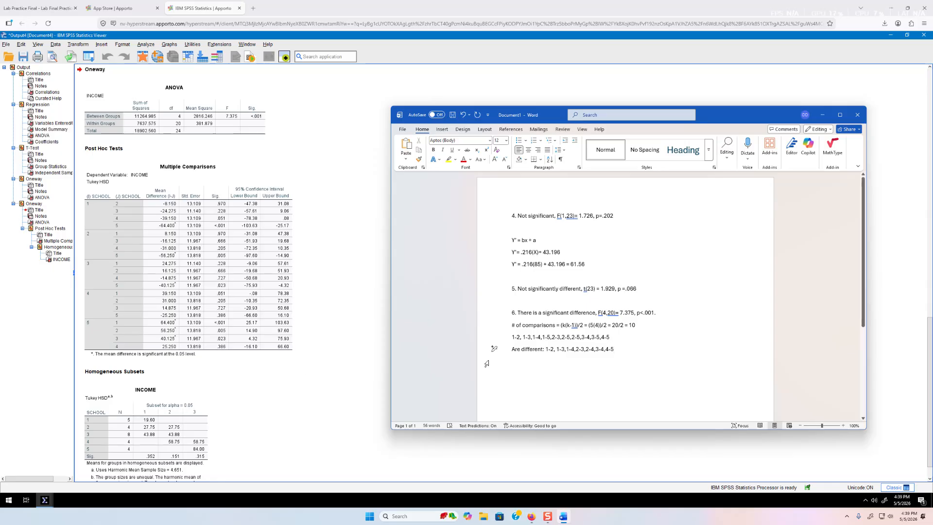
Insert 'NOT' so the line reads 'Are NOT different:', recheck the table, and add a new paragraph
{"action": "left_click", "coordinate": [523, 353]}
{"action": "type", "text": "NOT"}
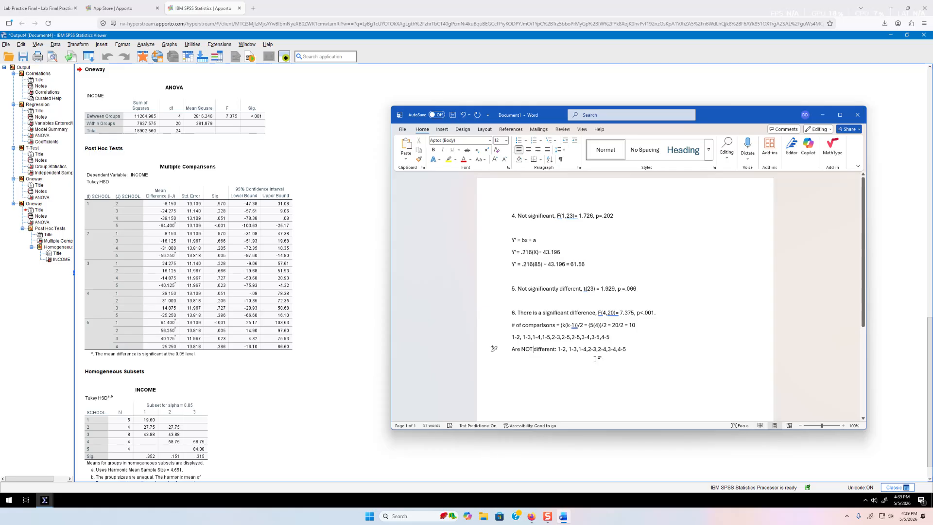
{"action": "left_click", "coordinate": [141, 233]}
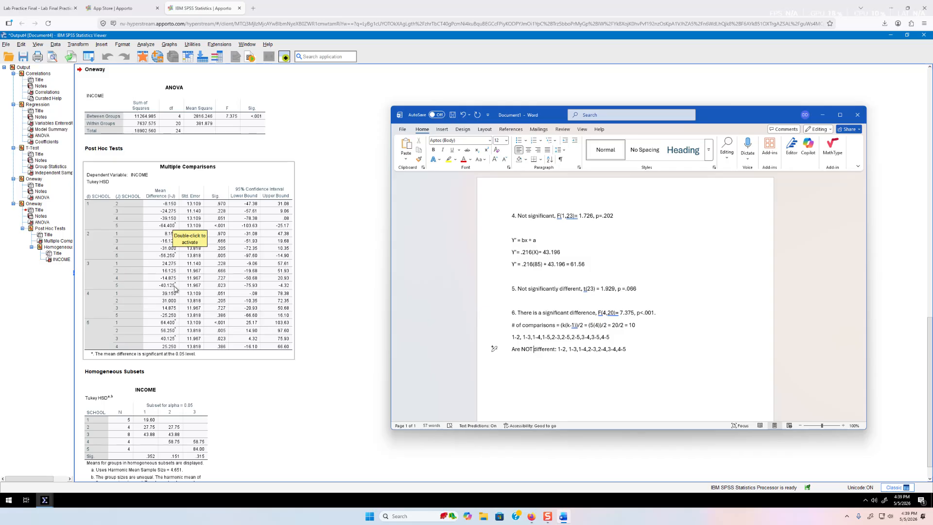
{"action": "left_click", "coordinate": [631, 347]}
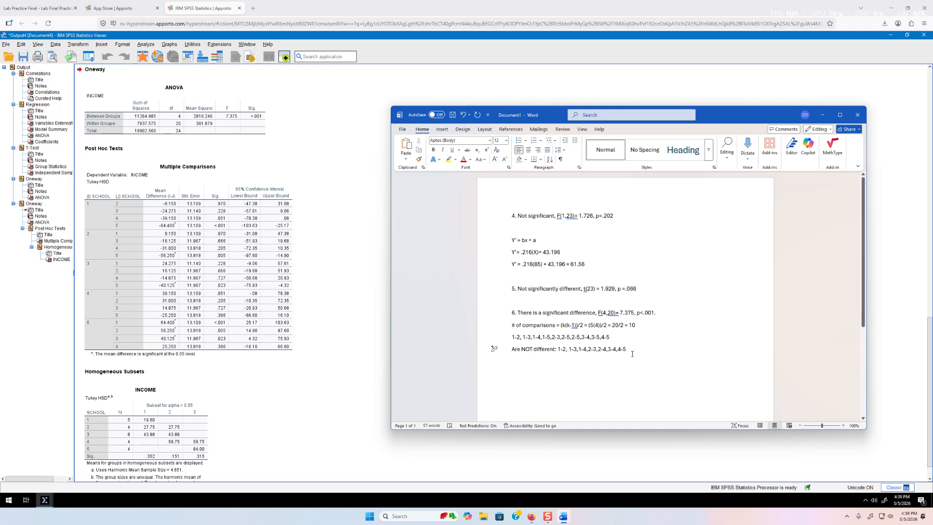
{"action": "key", "text": "Return"}
{"action": "key", "text": "Return"}
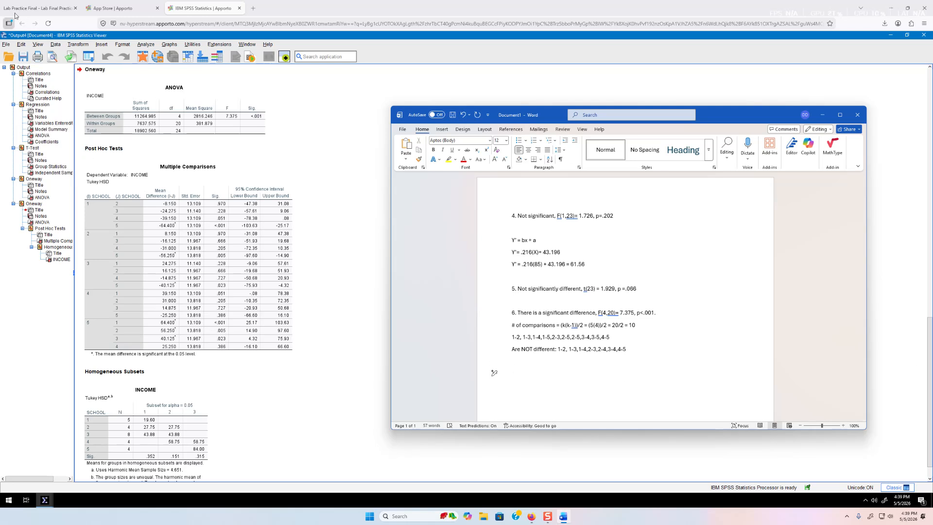
{"action": "left_click", "coordinate": [39, 8]}
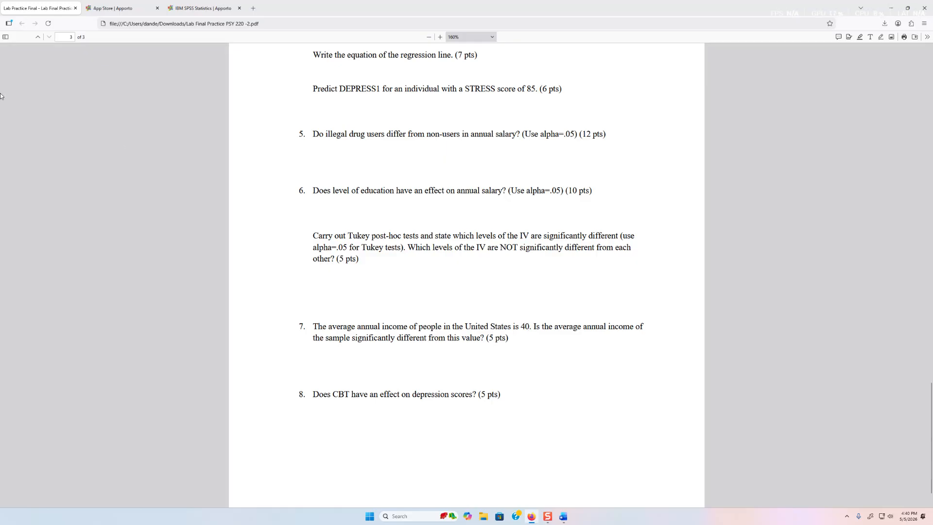
Open the One-Sample T Test dialog in SPSS, checking question 7 in the PDF
{"action": "left_click", "coordinate": [195, 3]}
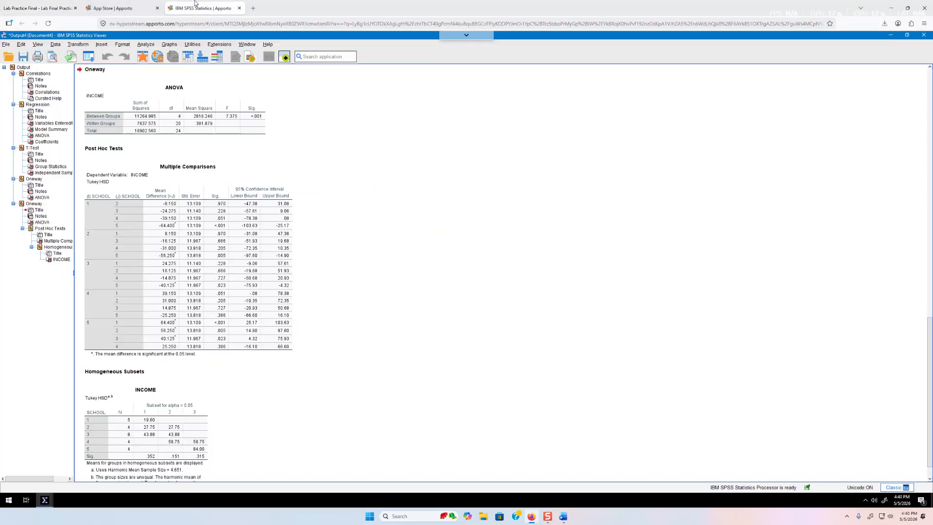
{"action": "left_click", "coordinate": [146, 45]}
{"action": "mouse_move", "coordinate": [230, 143]}
{"action": "mouse_move", "coordinate": [211, 112]}
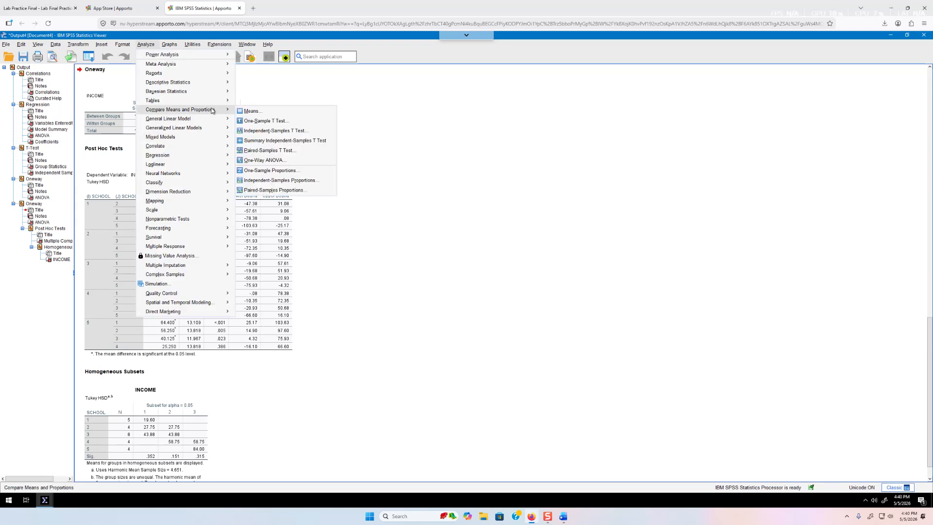
{"action": "left_click", "coordinate": [266, 120]}
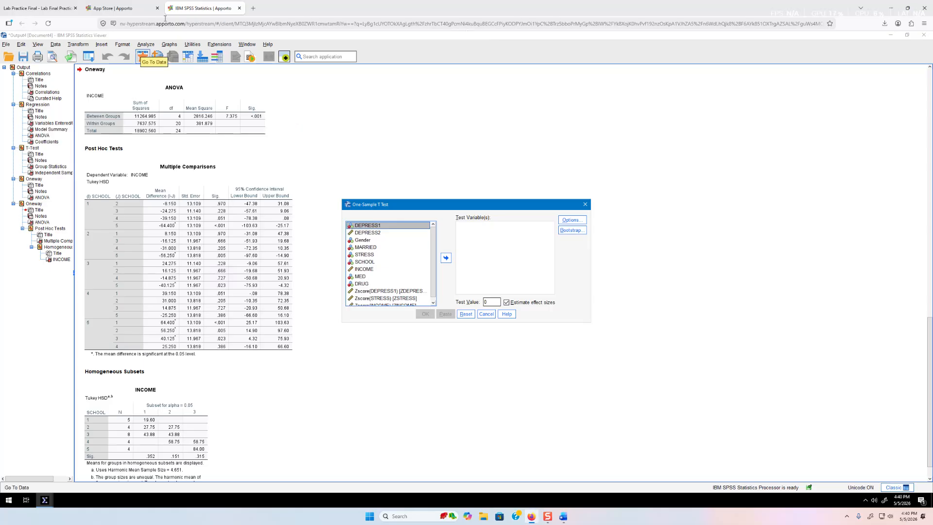
{"action": "left_click", "coordinate": [57, 5]}
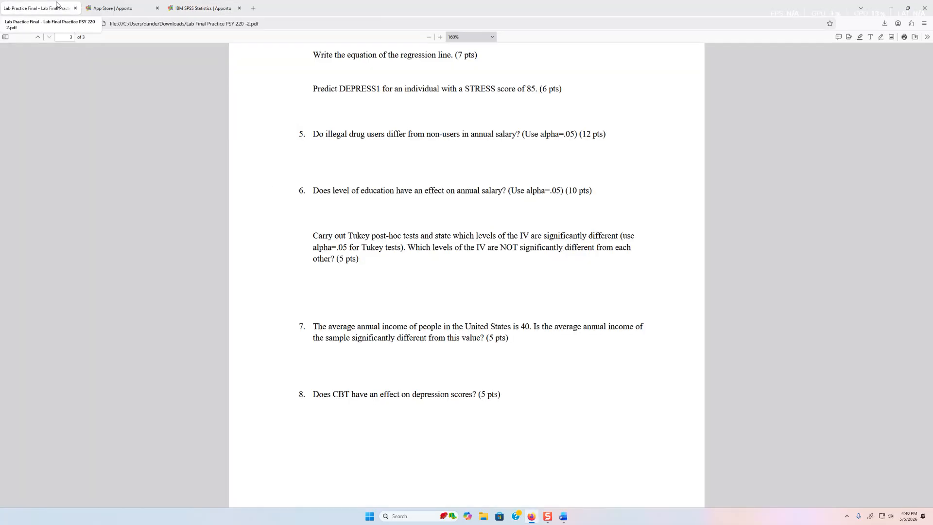
{"action": "left_click", "coordinate": [203, 8]}
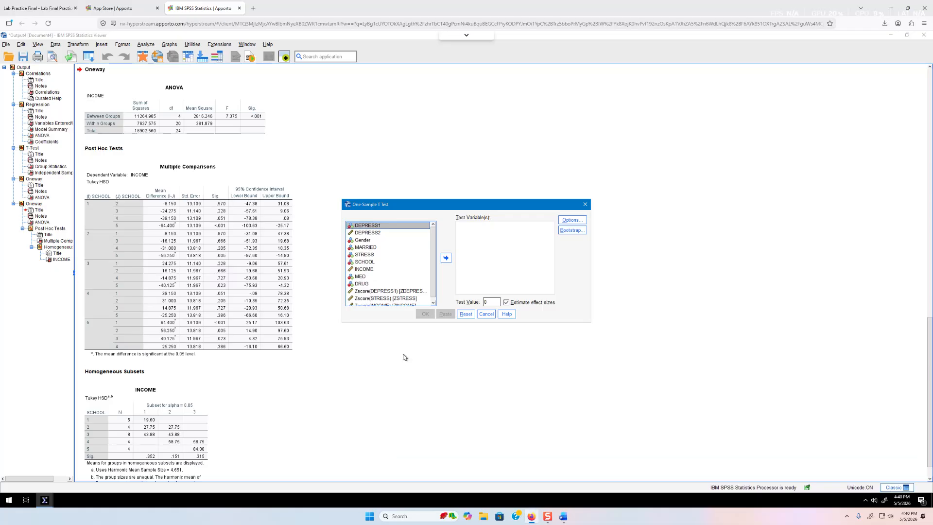
{"action": "left_click", "coordinate": [37, 6]}
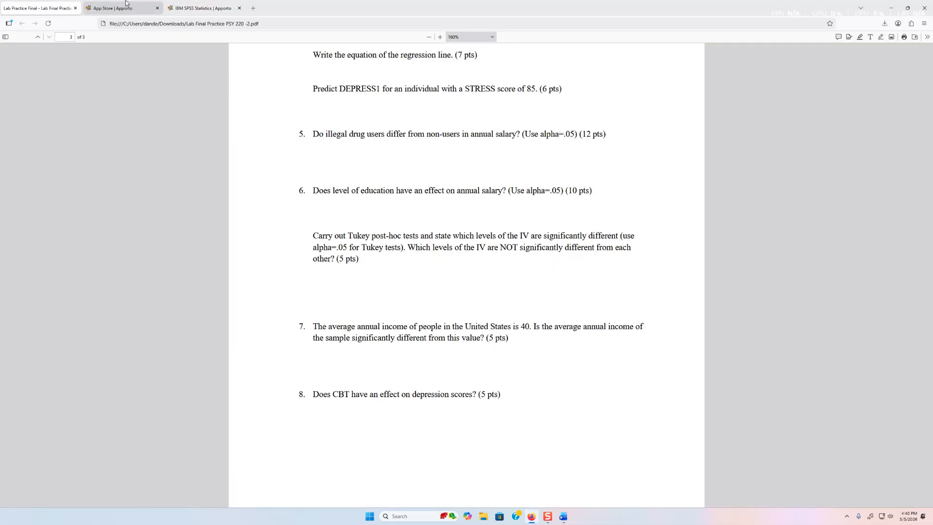
{"action": "left_click", "coordinate": [187, 7]}
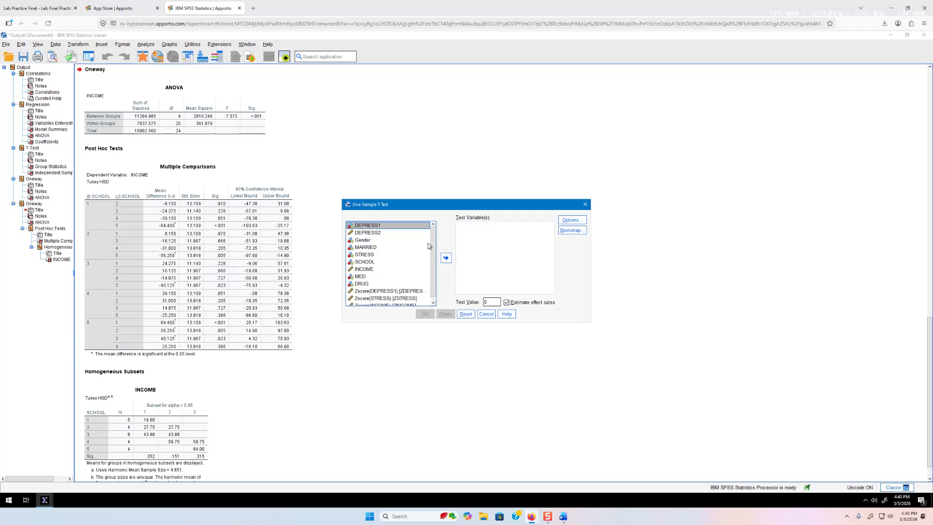
Test INCOME against a value of 40 with effect sizes off, then select the One-Sample Test table
{"action": "left_click_drag", "start_coordinate": [432, 246], "coordinate": [434, 260]}
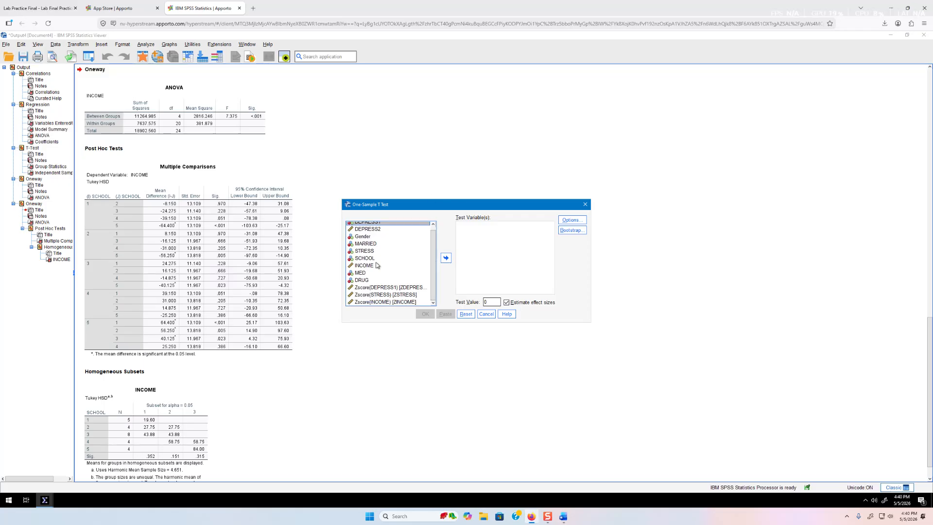
{"action": "left_click", "coordinate": [372, 266]}
{"action": "left_click", "coordinate": [445, 259]}
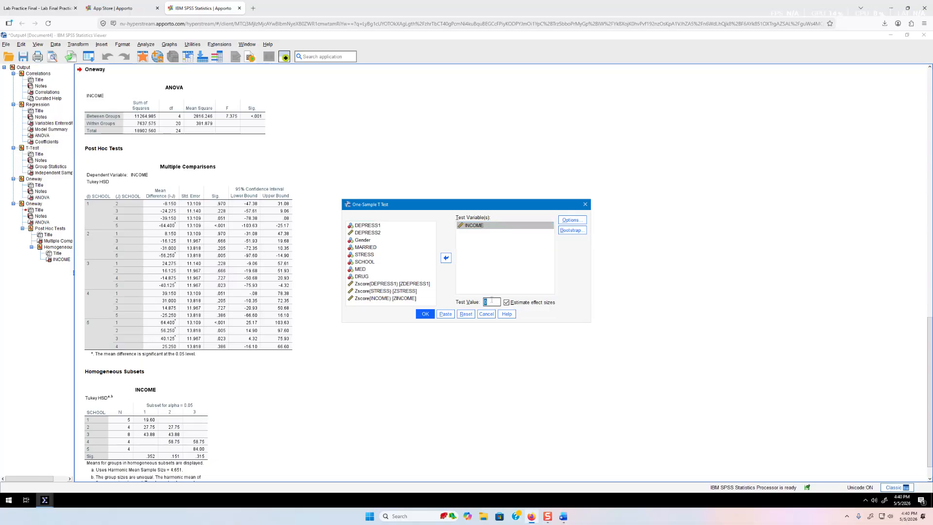
{"action": "type", "text": "40"}
{"action": "left_click", "coordinate": [507, 303]}
{"action": "left_click", "coordinate": [424, 314]}
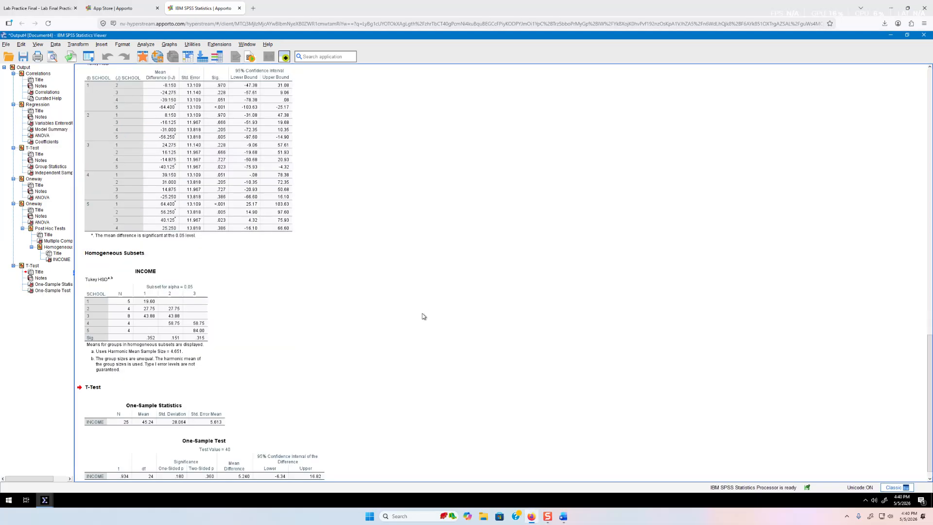
{"action": "left_click", "coordinate": [231, 447]}
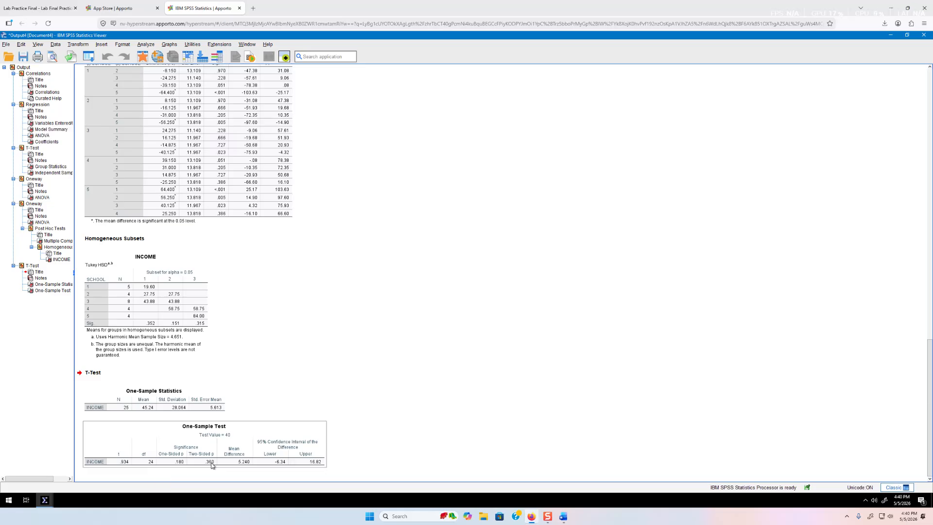
Type answer 7 in Word: 'Not significantly different, t(24)=0.934, p= .360', followed by two new lines
{"action": "left_click", "coordinate": [563, 516]}
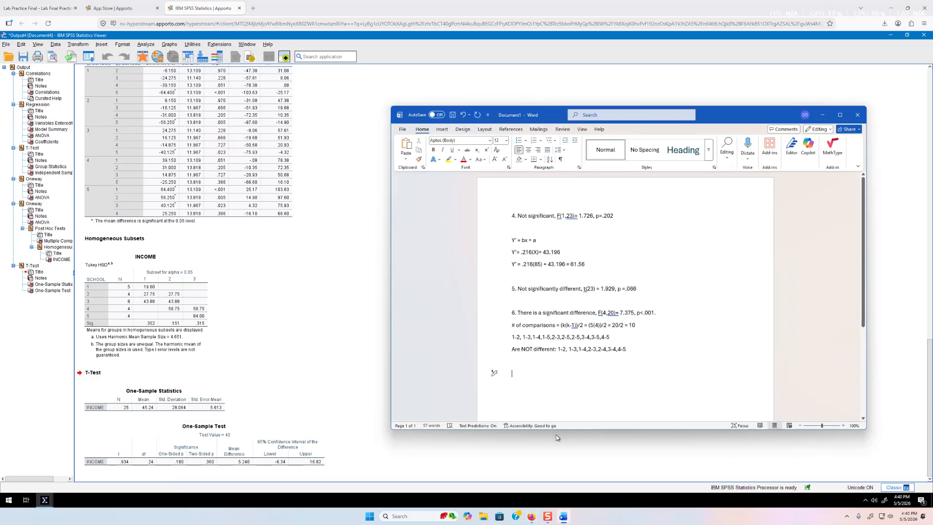
{"action": "type", "text": "7. Not si"}
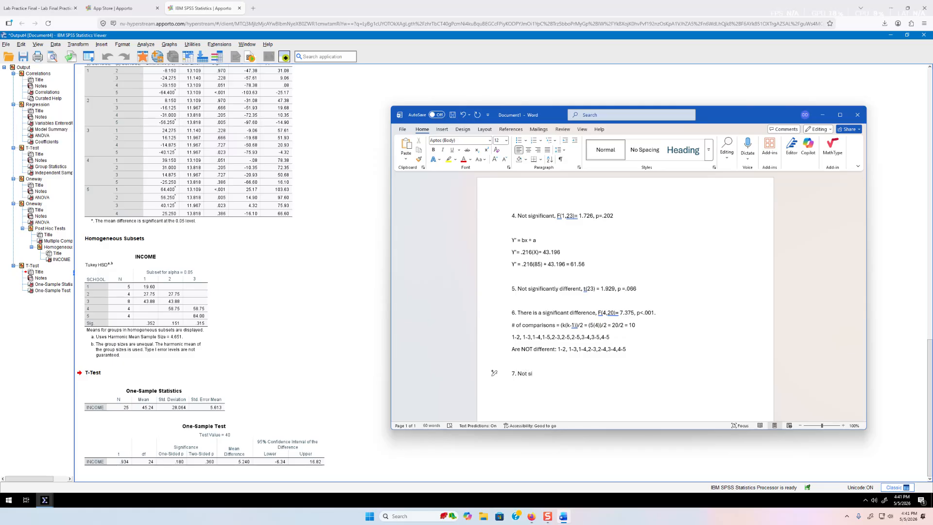
{"action": "type", "text": "g"}
{"action": "key", "text": "Tab"}
{"action": "type", "text": "different, t(24)=0.934, p= .360"}
{"action": "key", "text": "Return"}
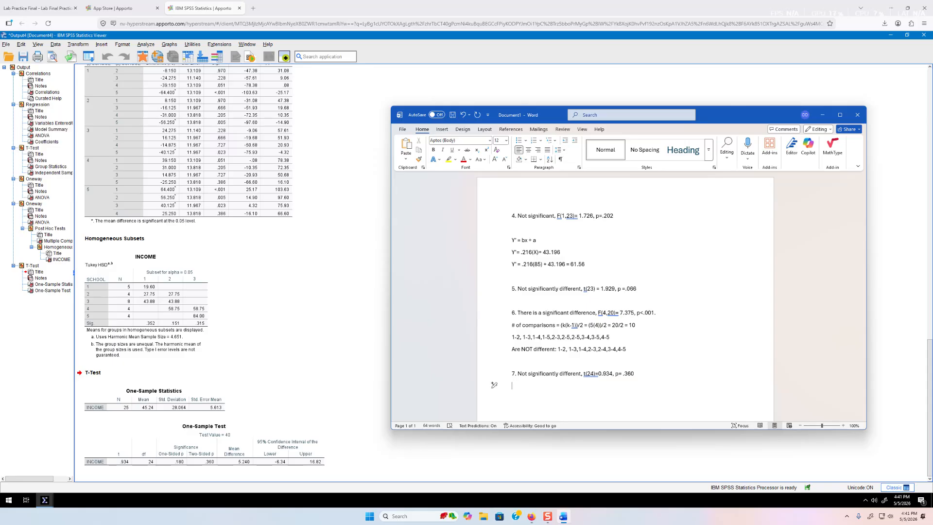
{"action": "key", "text": "Return"}
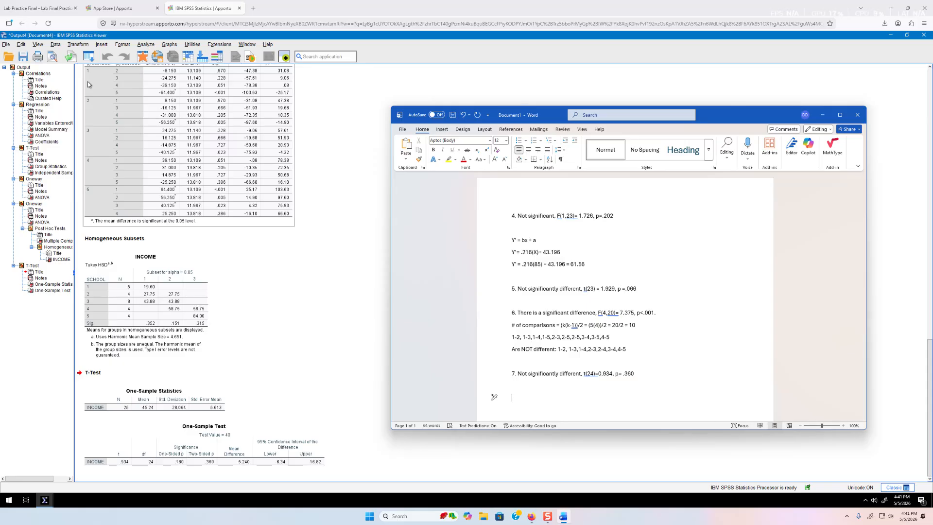
{"action": "left_click", "coordinate": [112, 8]}
{"action": "left_click", "coordinate": [38, 9]}
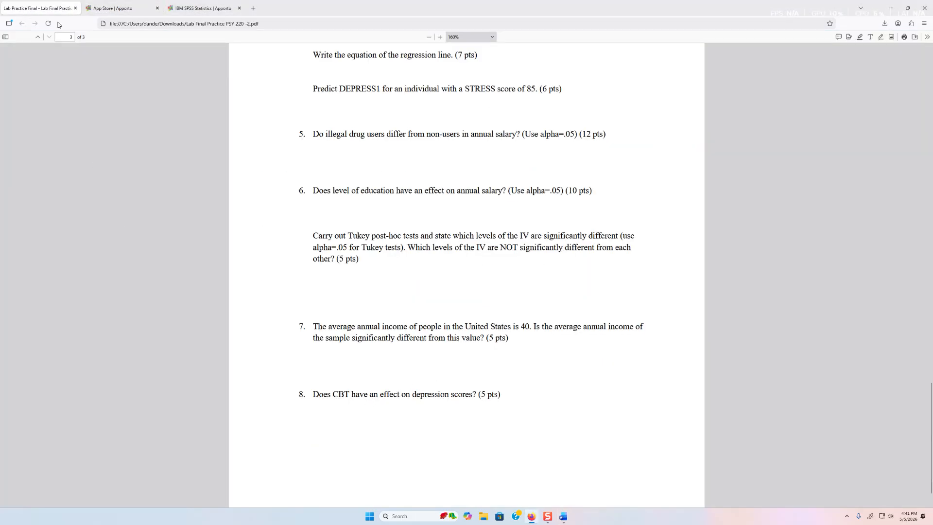
{"action": "left_click", "coordinate": [105, 11]}
{"action": "left_click", "coordinate": [210, 12]}
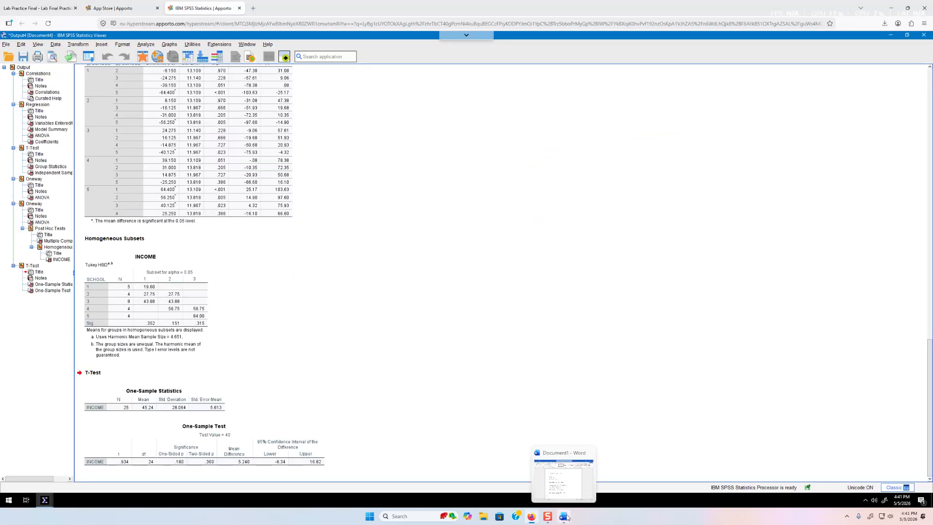
{"action": "left_click", "coordinate": [37, 8]}
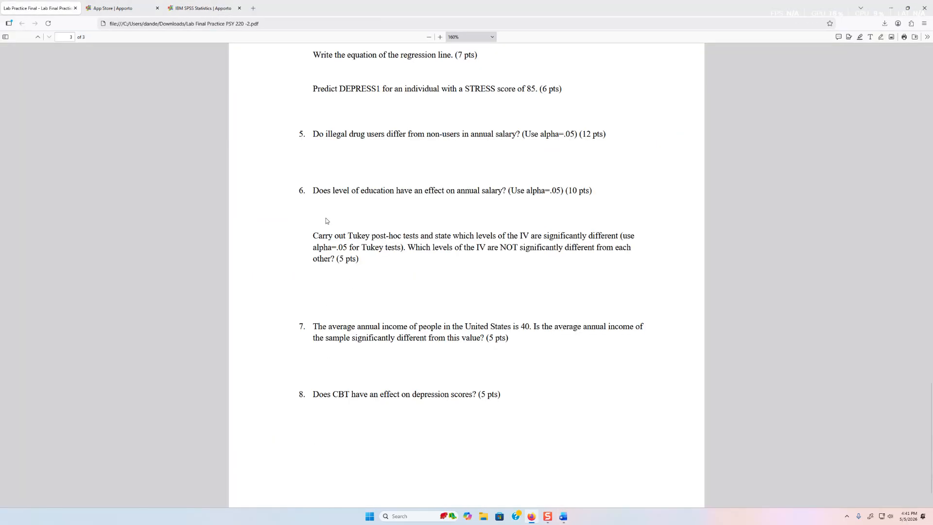
{"action": "scroll", "coordinate": [382, 268], "scroll_direction": "up", "scroll_amount": 5}
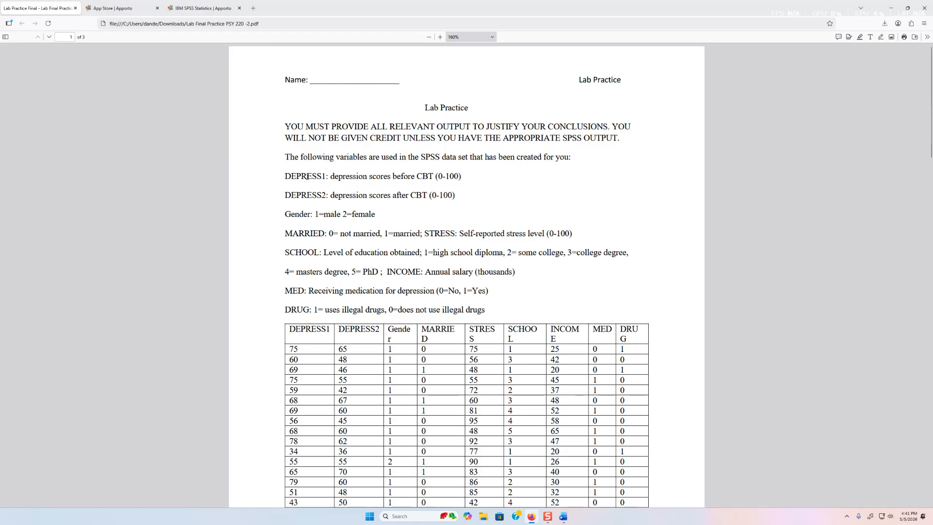
{"action": "left_click_drag", "start_coordinate": [331, 176], "coordinate": [433, 177]}
{"action": "left_click", "coordinate": [398, 173]}
{"action": "key", "text": "End"}
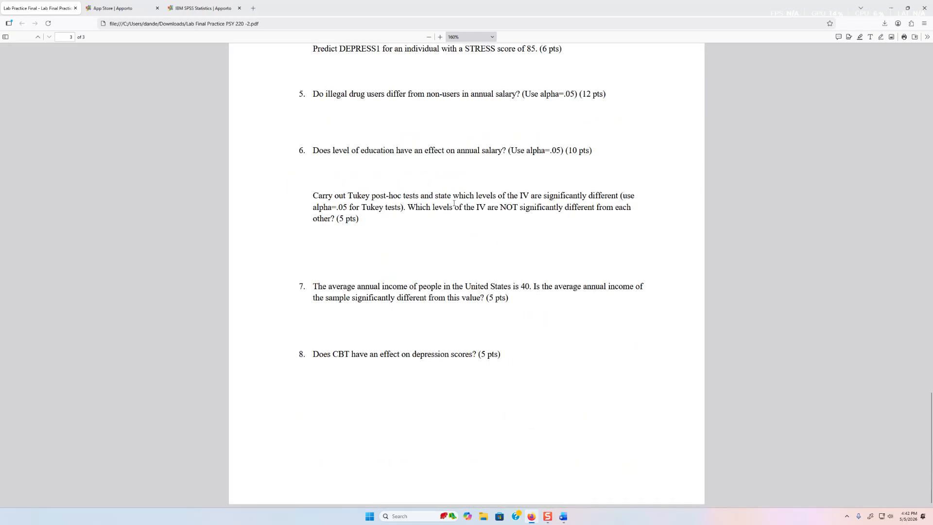
{"action": "left_click", "coordinate": [191, 9]}
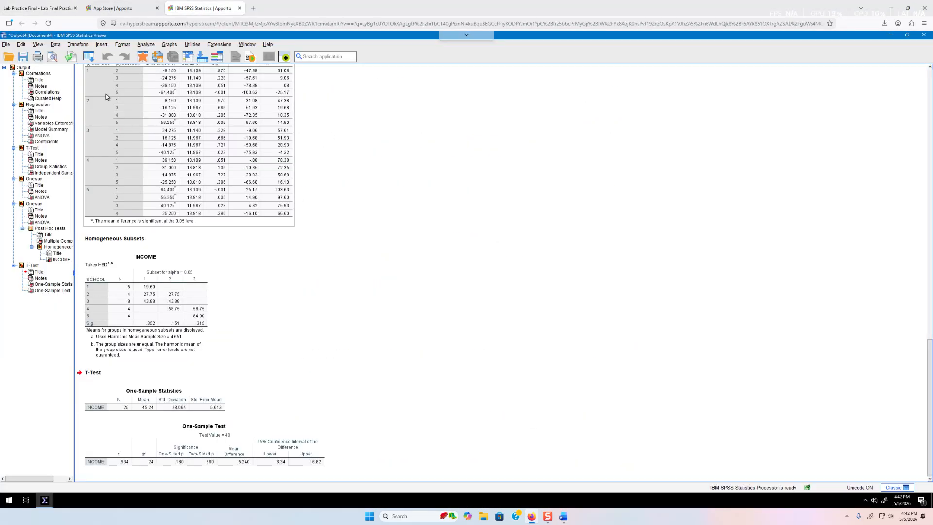
Run a Paired-Samples T Test pairing DEPRESS1 with DEPRESS2, with effect size estimates turned off
{"action": "left_click", "coordinate": [146, 44]}
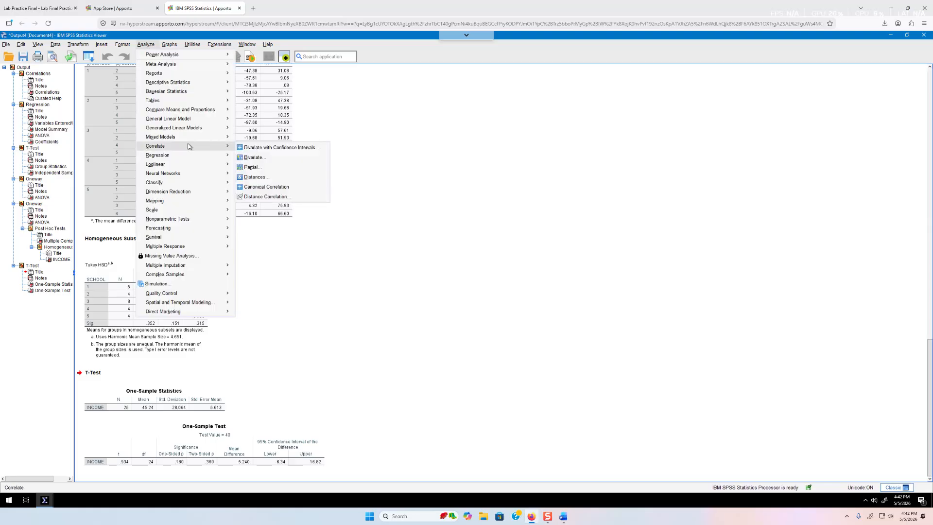
{"action": "mouse_move", "coordinate": [194, 110]}
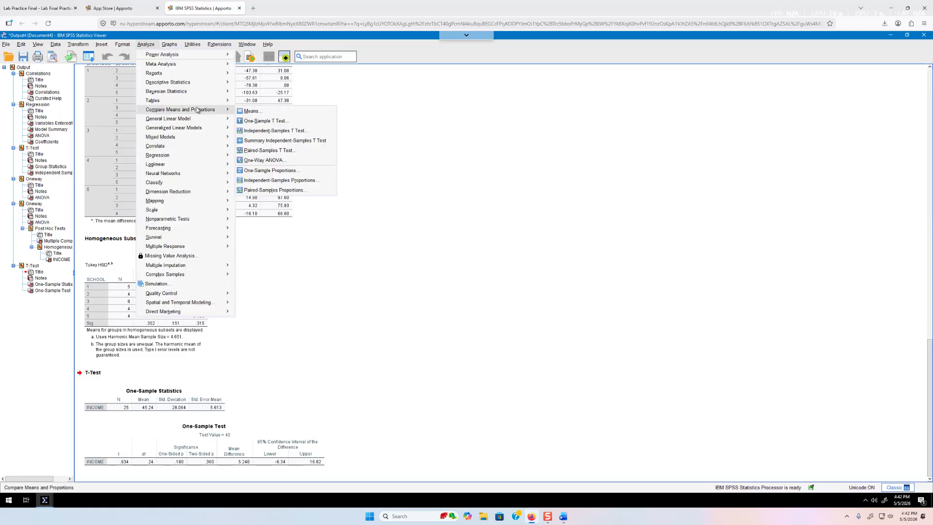
{"action": "left_click", "coordinate": [281, 152]}
{"action": "left_click", "coordinate": [360, 214], "text": "ctrl"}
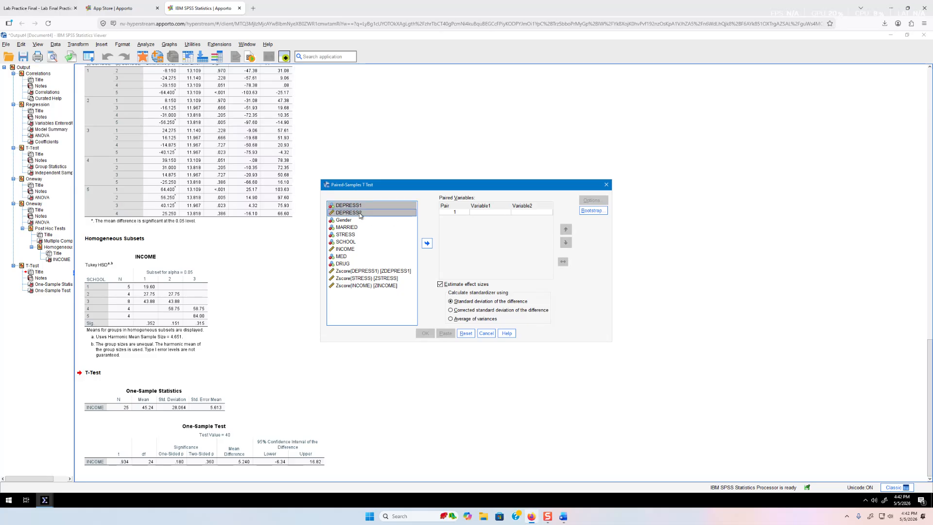
{"action": "left_click", "coordinate": [426, 243]}
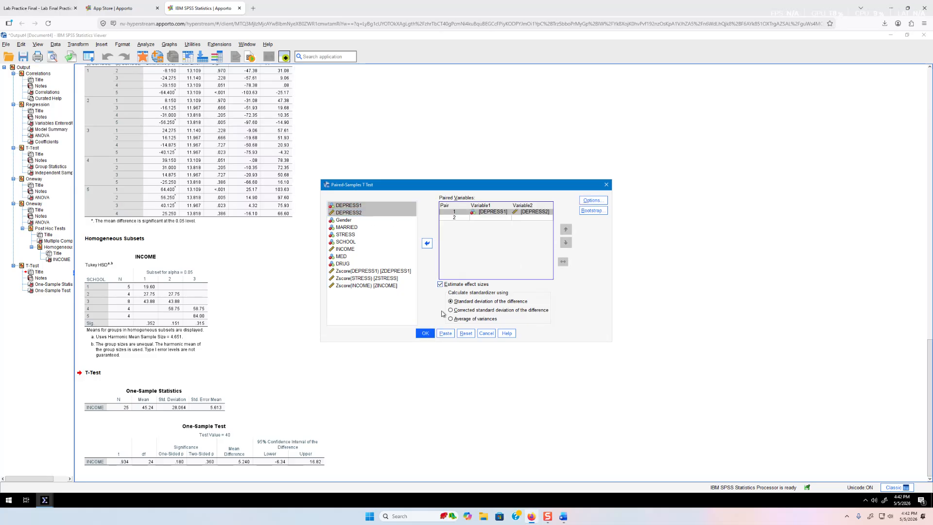
{"action": "left_click", "coordinate": [440, 284]}
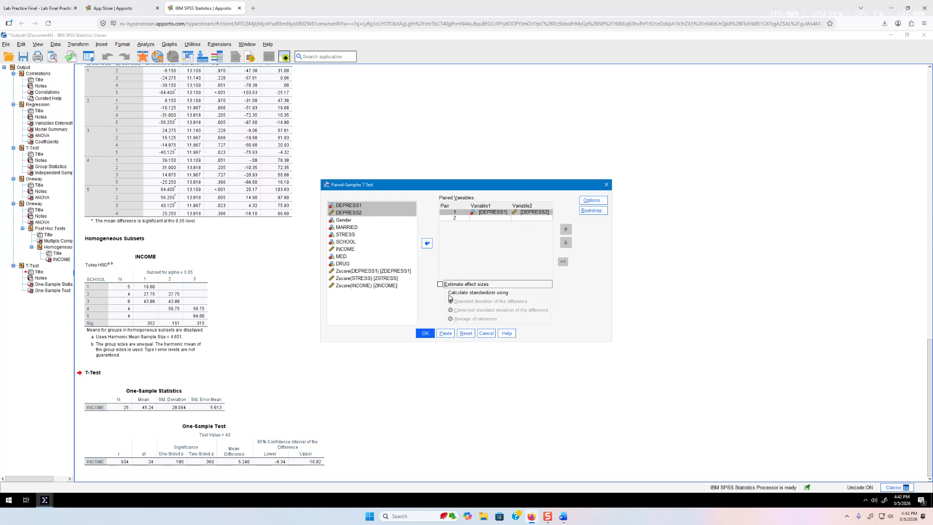
{"action": "left_click", "coordinate": [427, 334]}
{"action": "scroll", "coordinate": [422, 341], "scroll_direction": "down", "scroll_amount": 2}
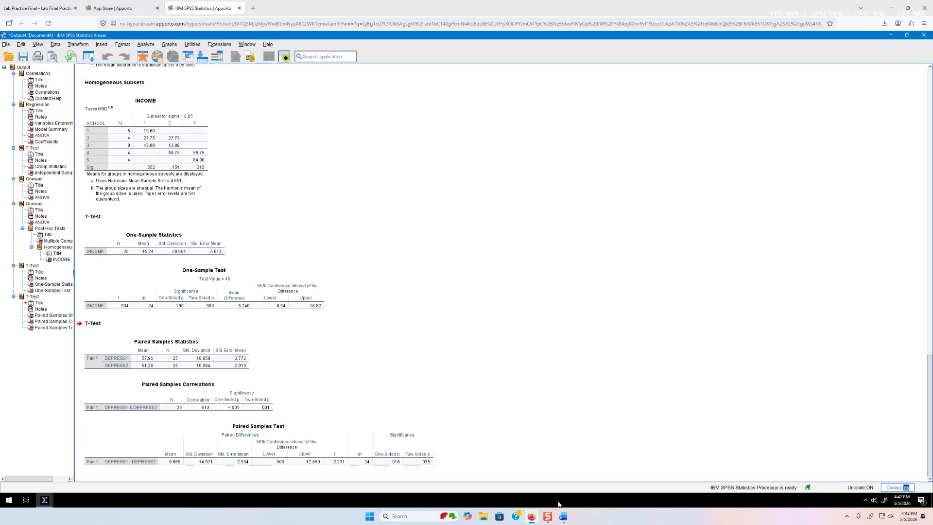
Type answer 8 in Word: 'There is a significant difference, t(24)=2.231, p= .035', correcting typos
{"action": "left_click", "coordinate": [564, 516]}
{"action": "type", "text": "8/There"}
{"action": "key", "text": "BackSpace"}
{"action": "key", "text": "BackSpace"}
{"action": "key", "text": "BackSpace"}
{"action": "key", "text": "BackSpace"}
{"action": "key", "text": "BackSpace"}
{"action": "key", "text": "BackSpace"}
{"action": "type", "text": ". There is a si"}
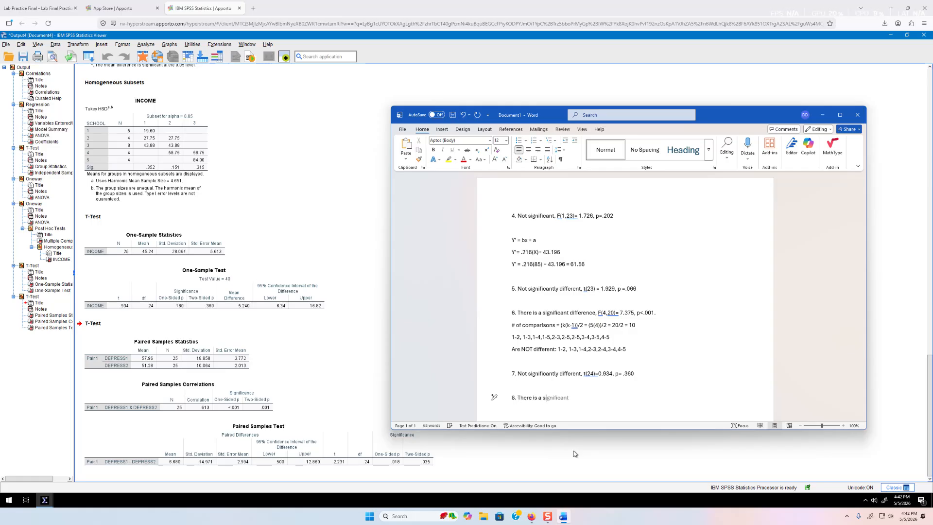
{"action": "key", "text": "Tab"}
{"action": "type", "text": "diff"}
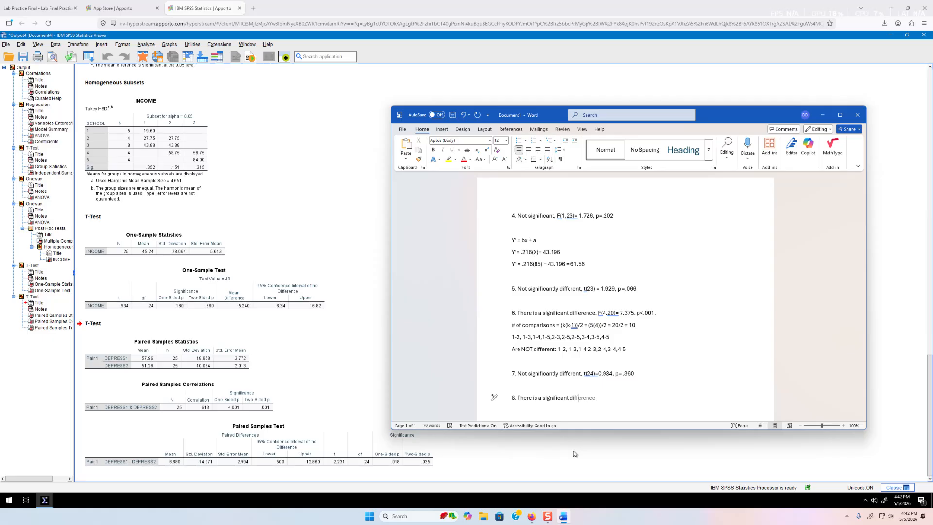
{"action": "key", "text": "Tab"}
{"action": "type", "text": ", t("}
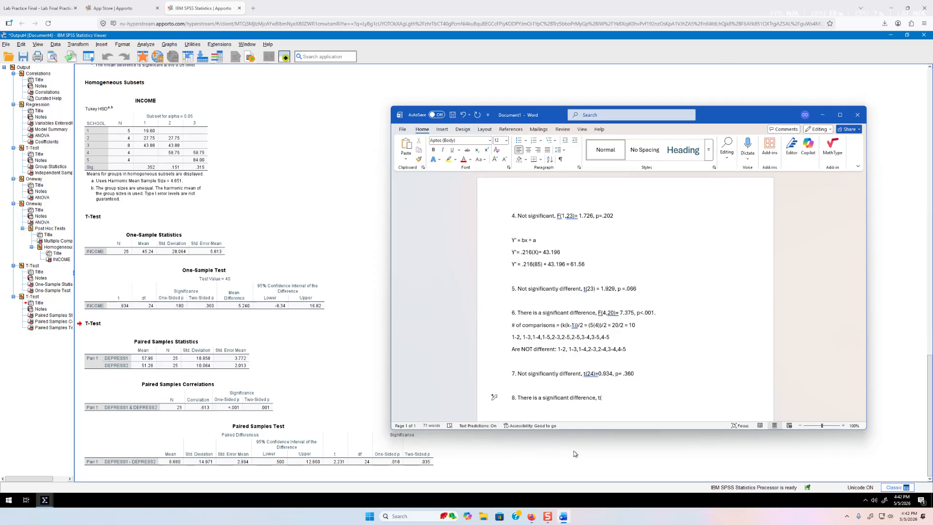
{"action": "type", "text": "245)"}
{"action": "key", "text": "BackSpace"}
{"action": "key", "text": "BackSpace"}
{"action": "type", "text": ")=2.231 , p="}
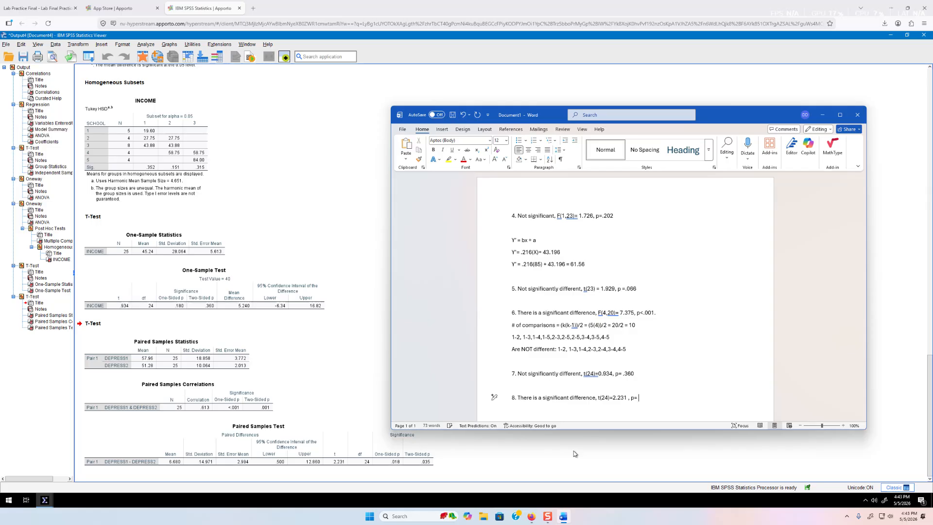
{"action": "type", "text": " .035"}
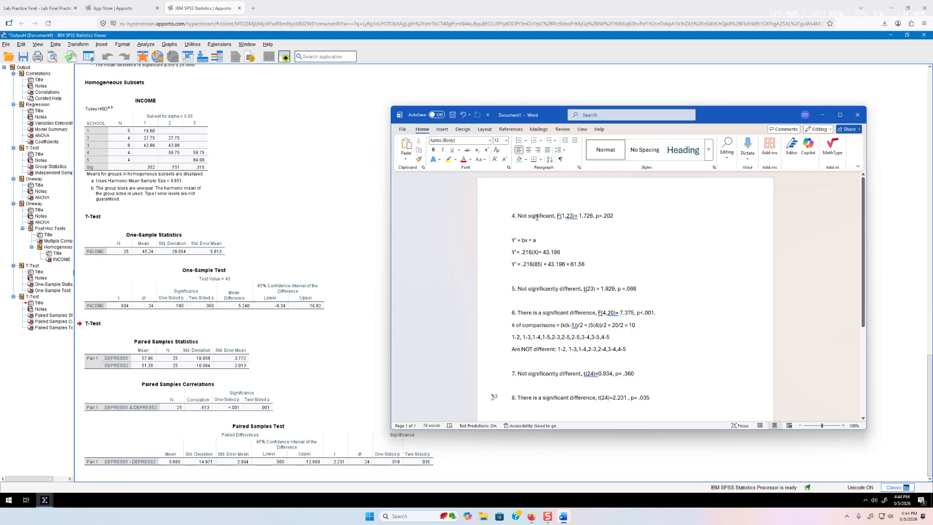
{"action": "left_click_drag", "start_coordinate": [566, 216], "coordinate": [579, 215]}
{"action": "left_click", "coordinate": [593, 215]}
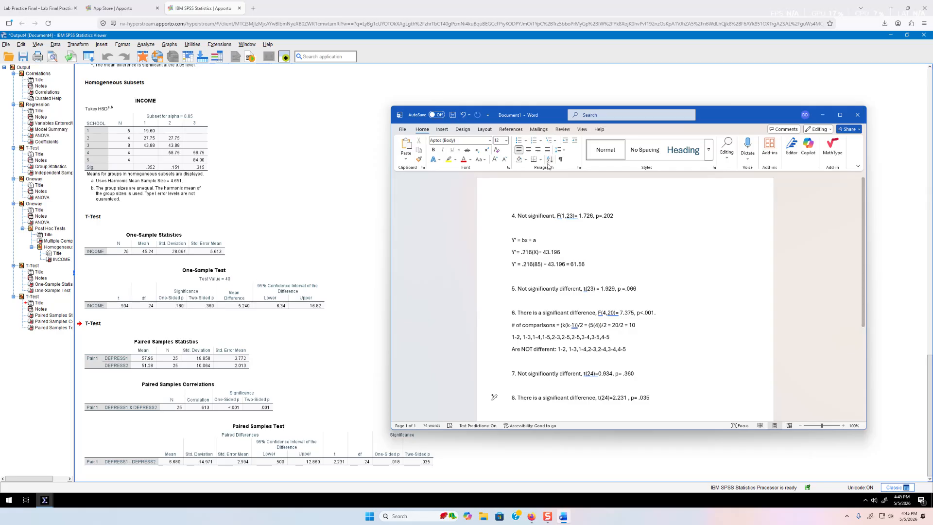
{"action": "left_click", "coordinate": [358, 460]}
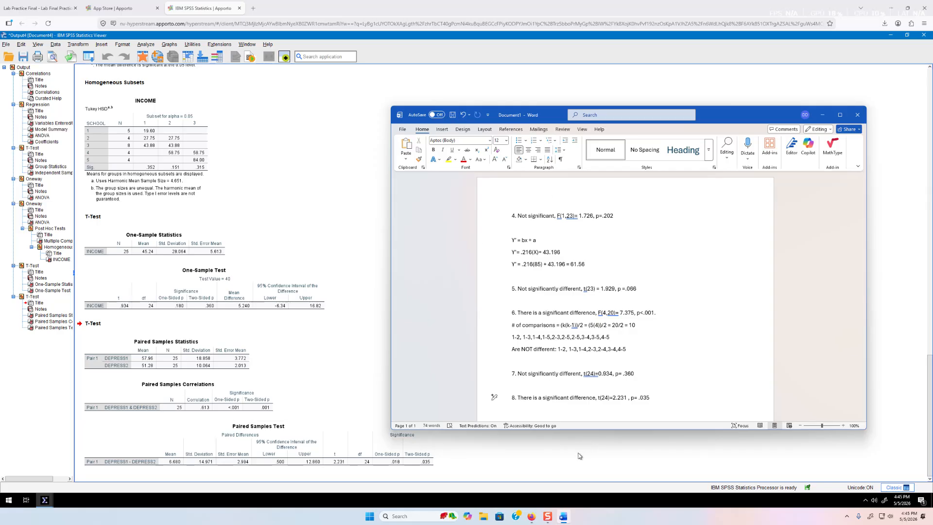
{"action": "left_click", "coordinate": [548, 513]}
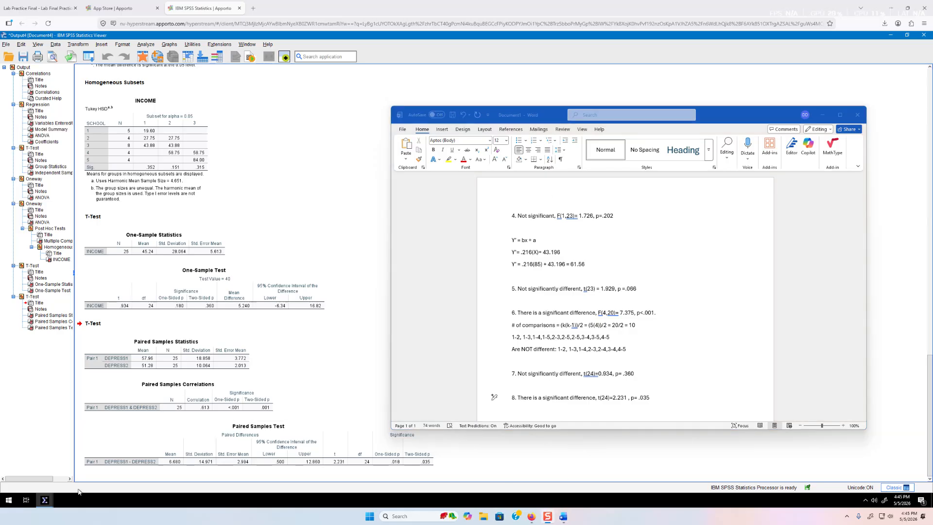